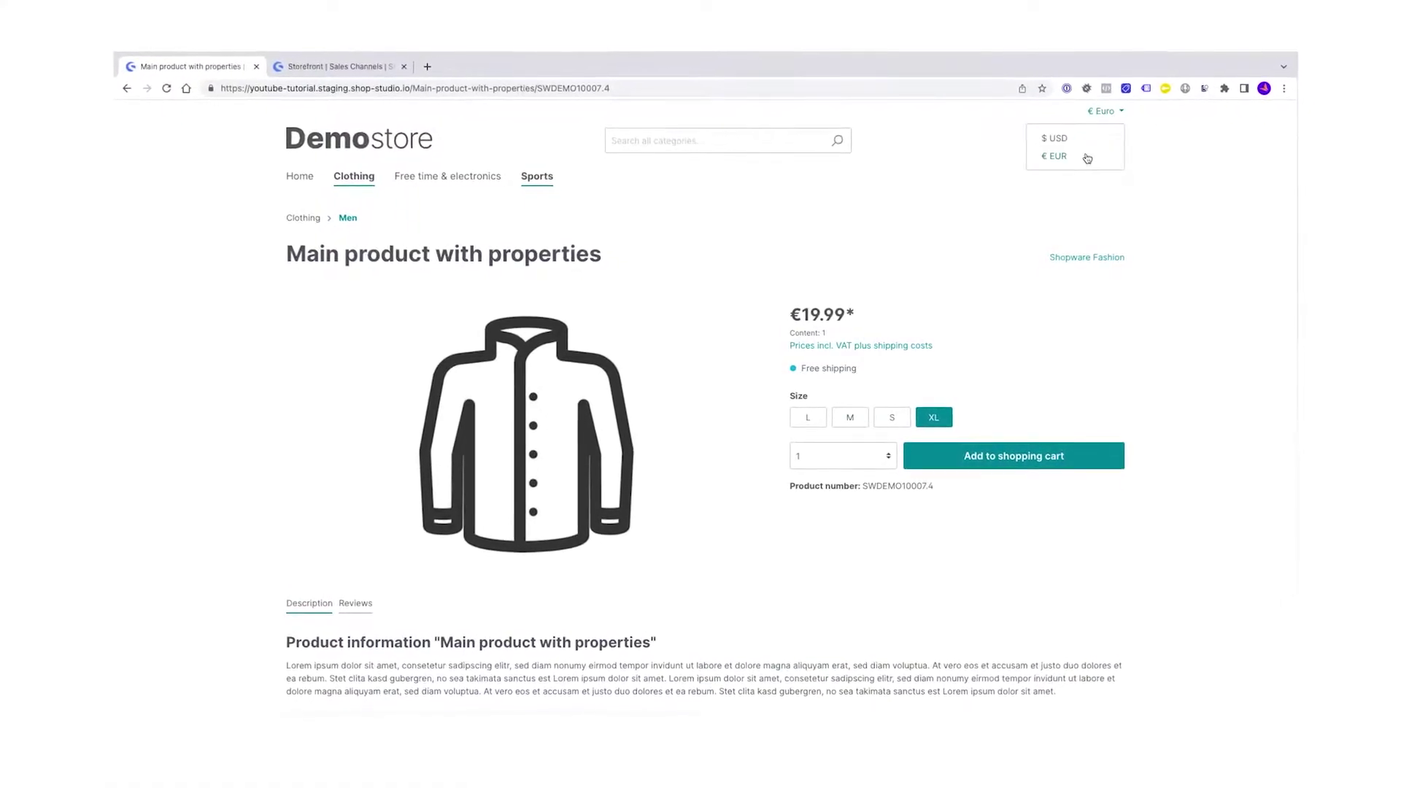
Step: Switch storefront prices to $ USD, then add Spanish to the Storefront sales channel's languages
{"action": "left_click", "coordinate": [1054, 138]}
{"action": "left_click", "coordinate": [1098, 111]}
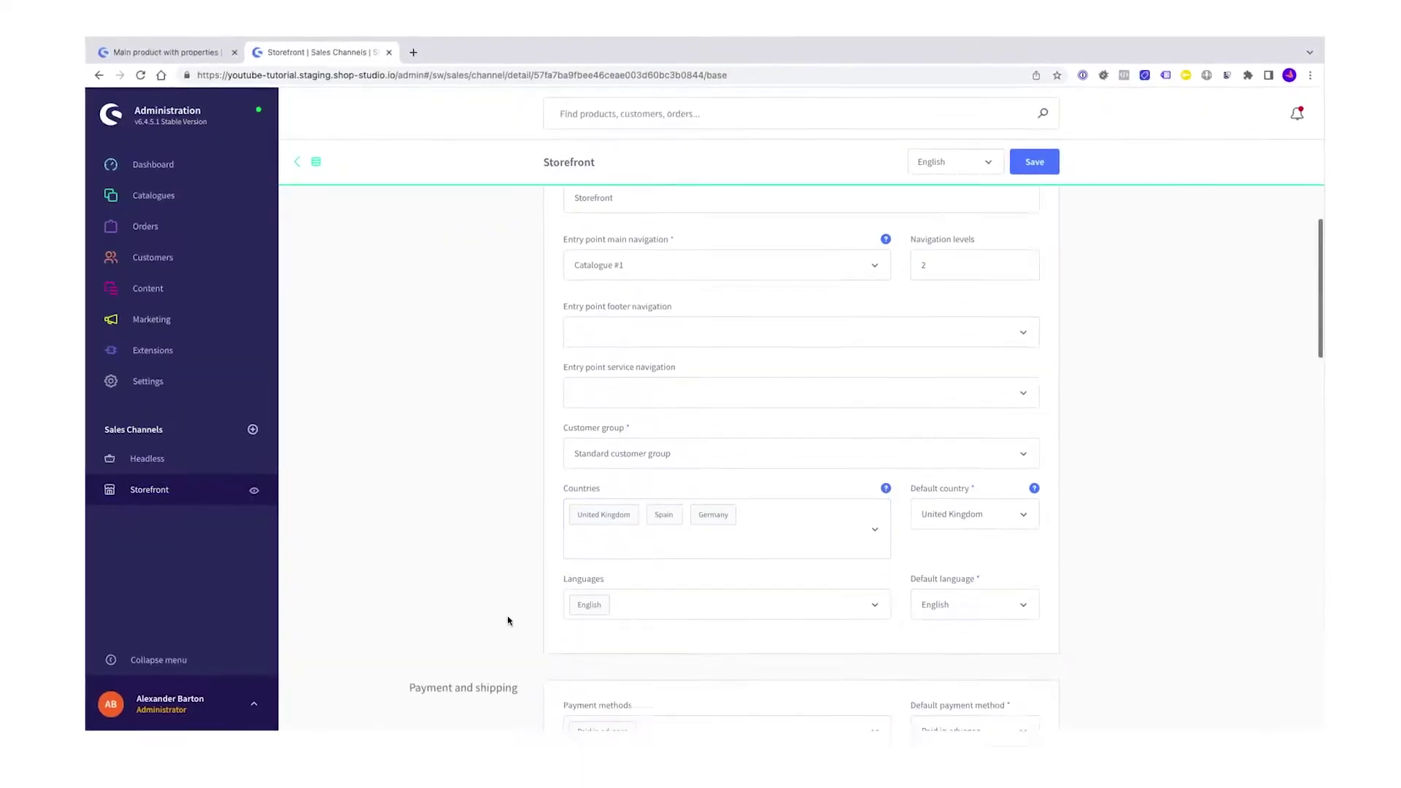
{"action": "left_click", "coordinate": [656, 604]}
{"action": "type", "text": "Spanish"}
{"action": "left_click", "coordinate": [591, 558]}
{"action": "type", "text": "deu"}
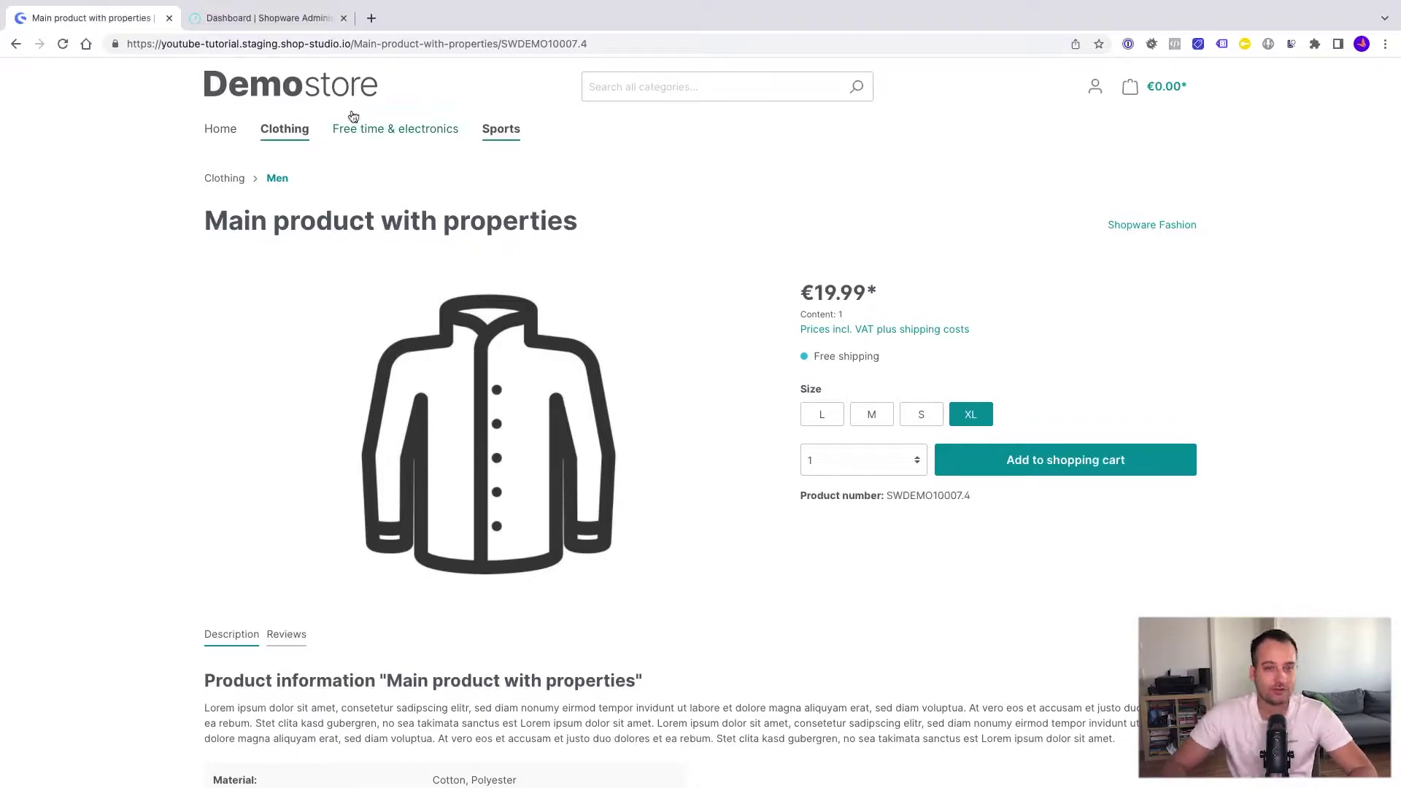
Step: From the admin dashboard, open My extensions to see Shopware Language Pack 2.1.2
{"action": "left_click", "coordinate": [267, 19]}
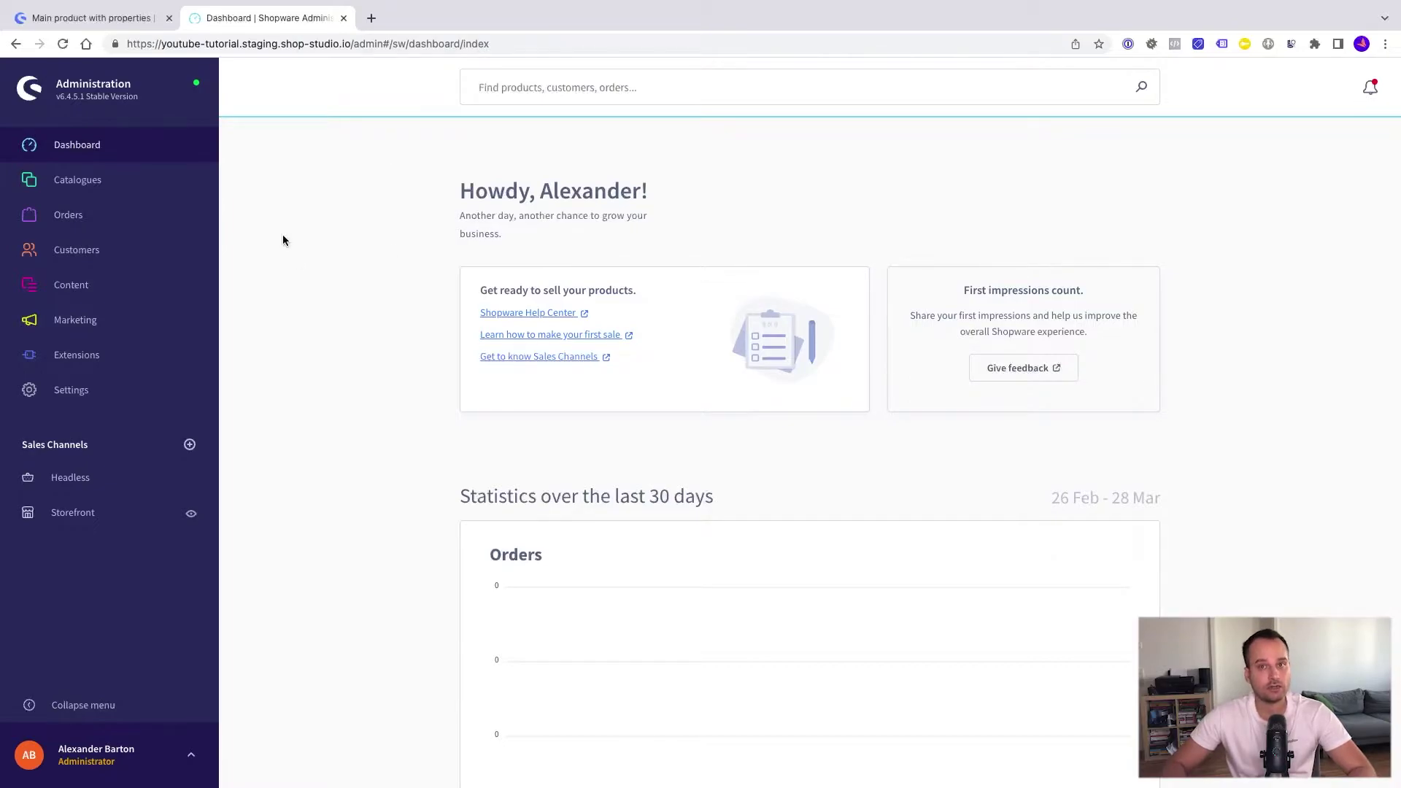
{"action": "mouse_move", "coordinate": [150, 355]}
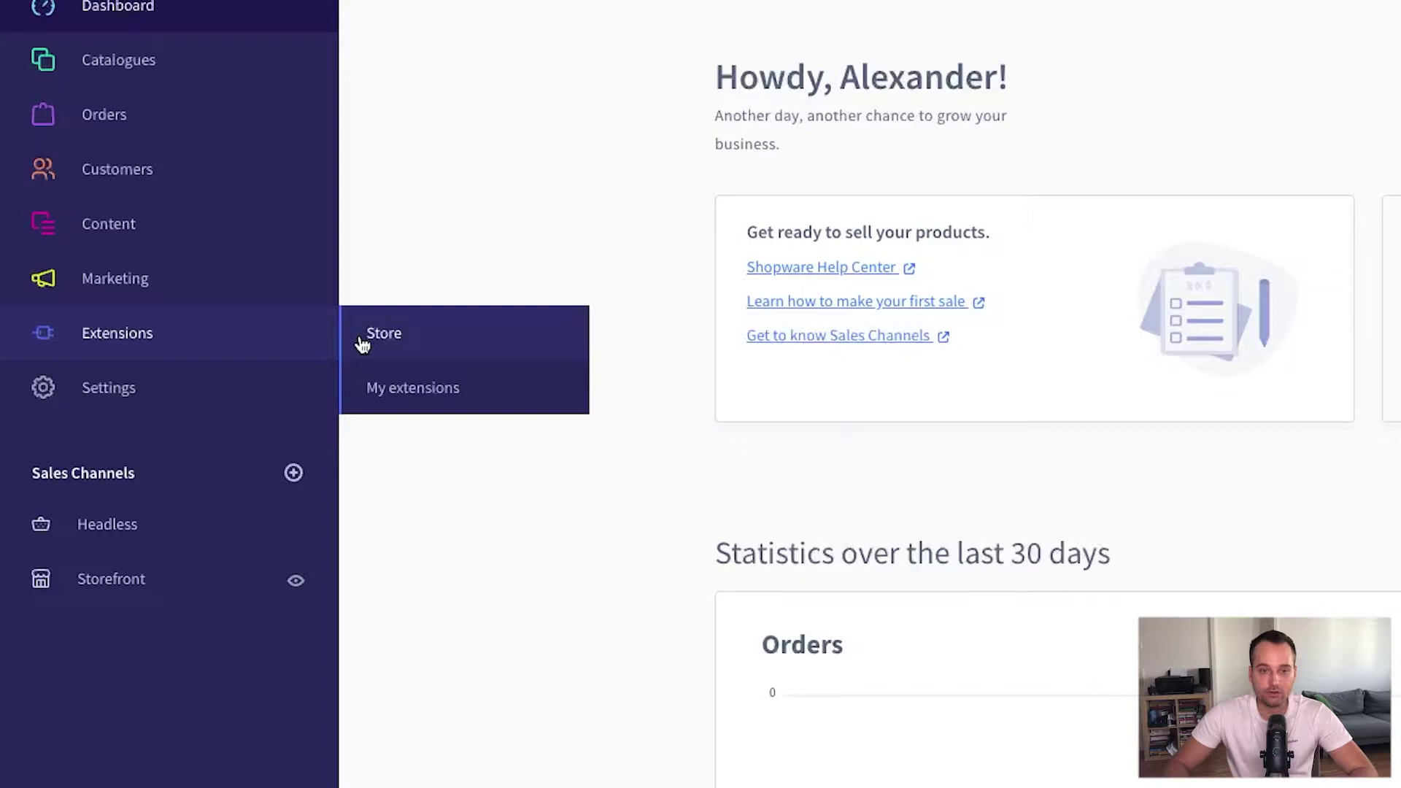
{"action": "left_click", "coordinate": [375, 387]}
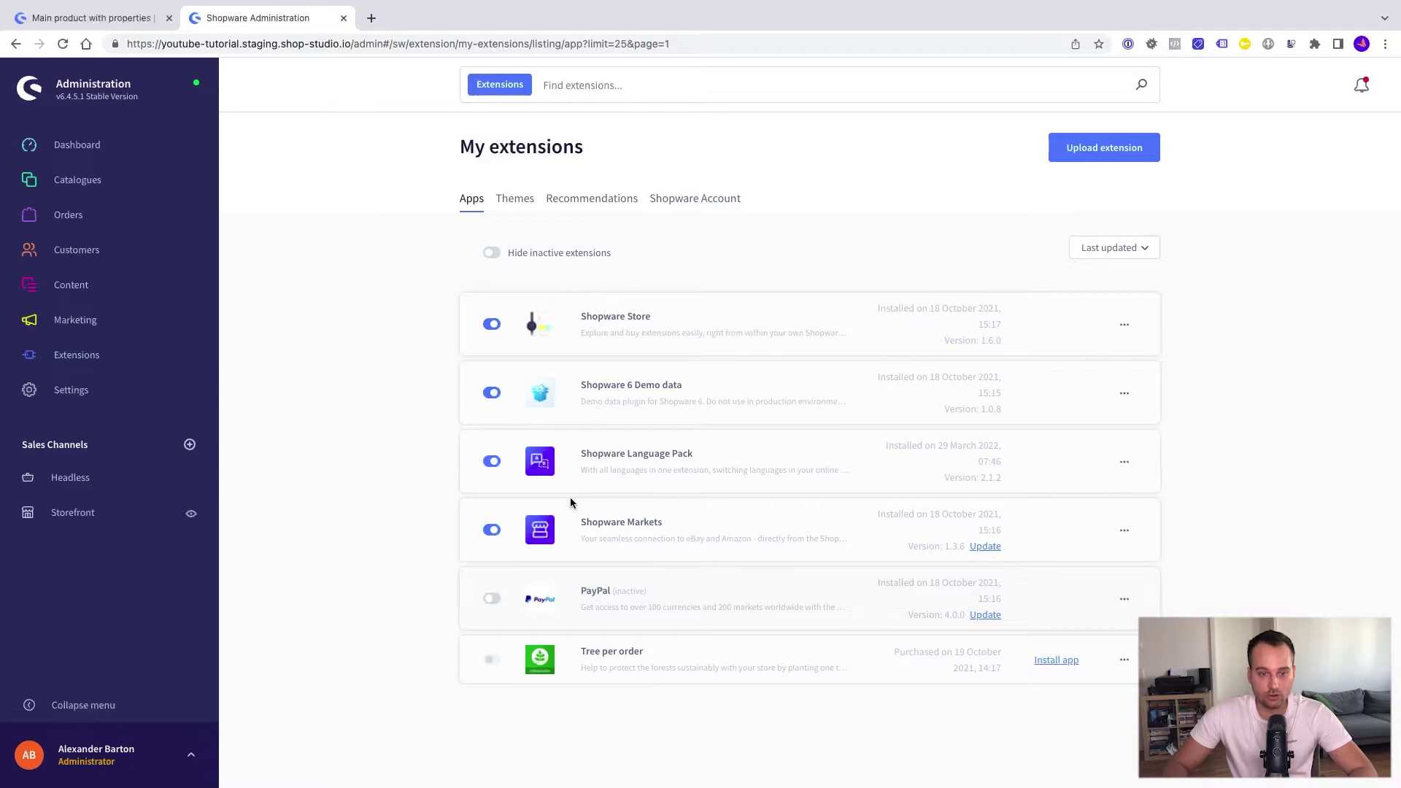
Step: Browse the 30 languages under Settings > Languages, including Spanish (es-ES) and English (en-GB)
{"action": "left_click", "coordinate": [102, 400]}
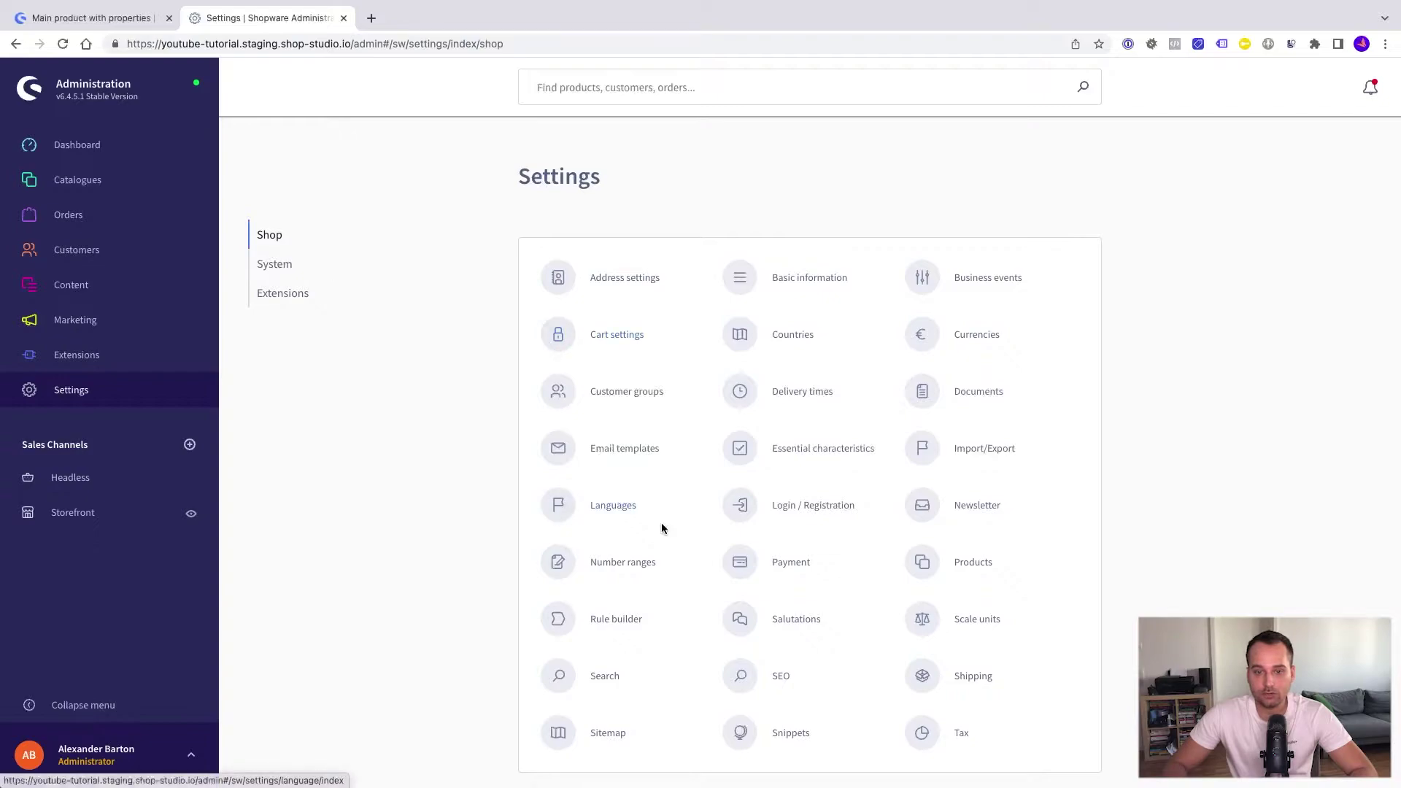
{"action": "left_click", "coordinate": [623, 511]}
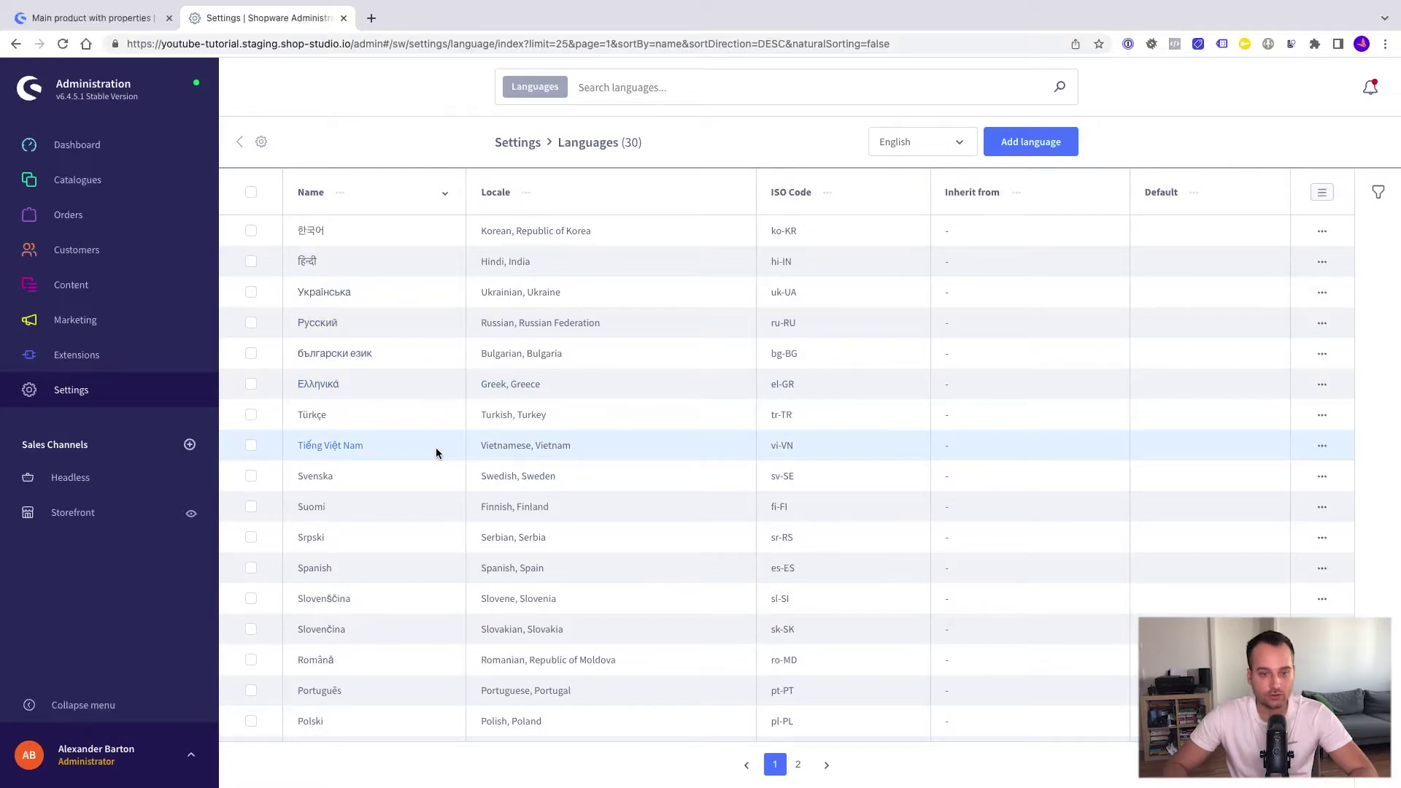
{"action": "scroll", "coordinate": [436, 451], "scroll_direction": "down", "scroll_amount": 3}
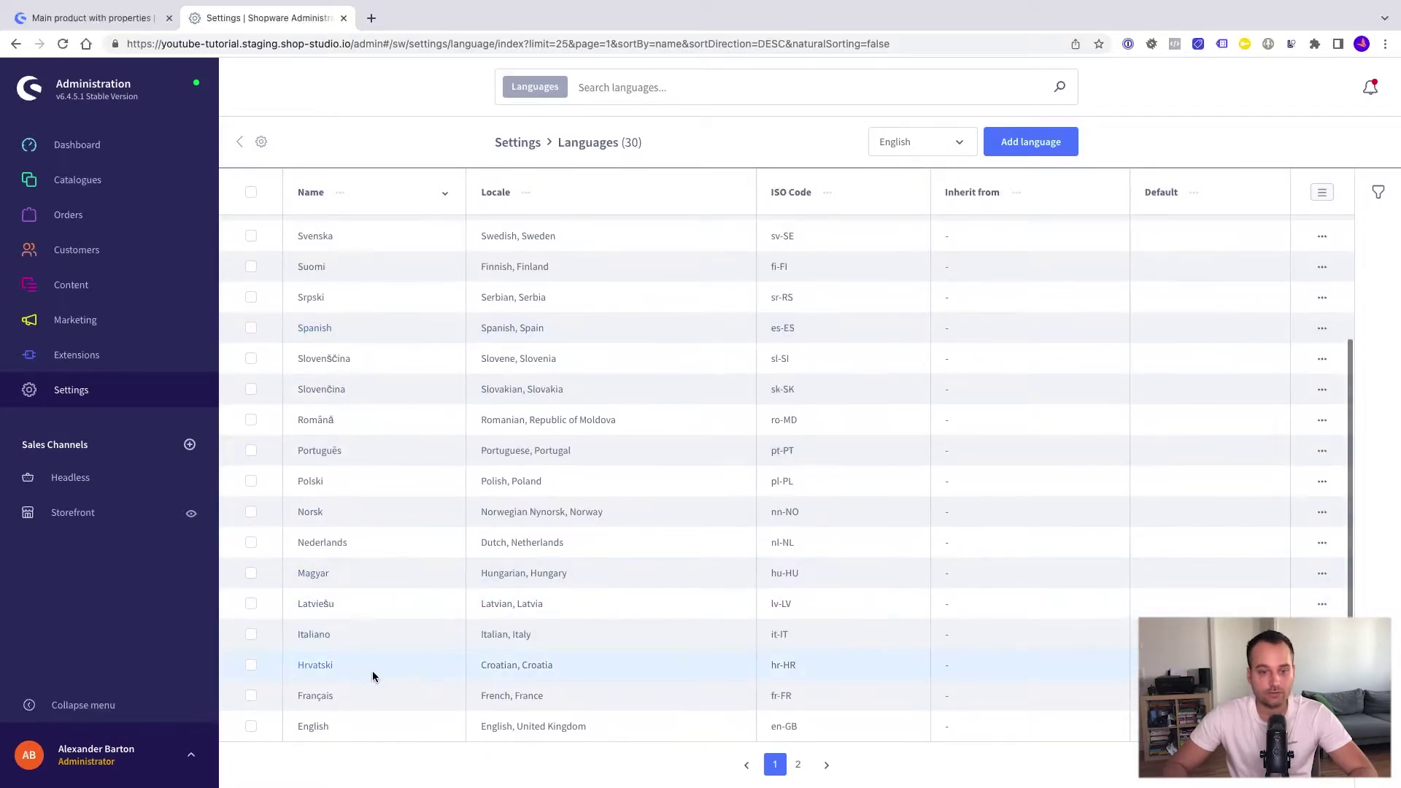
{"action": "scroll", "coordinate": [382, 635], "scroll_direction": "up", "scroll_amount": 2}
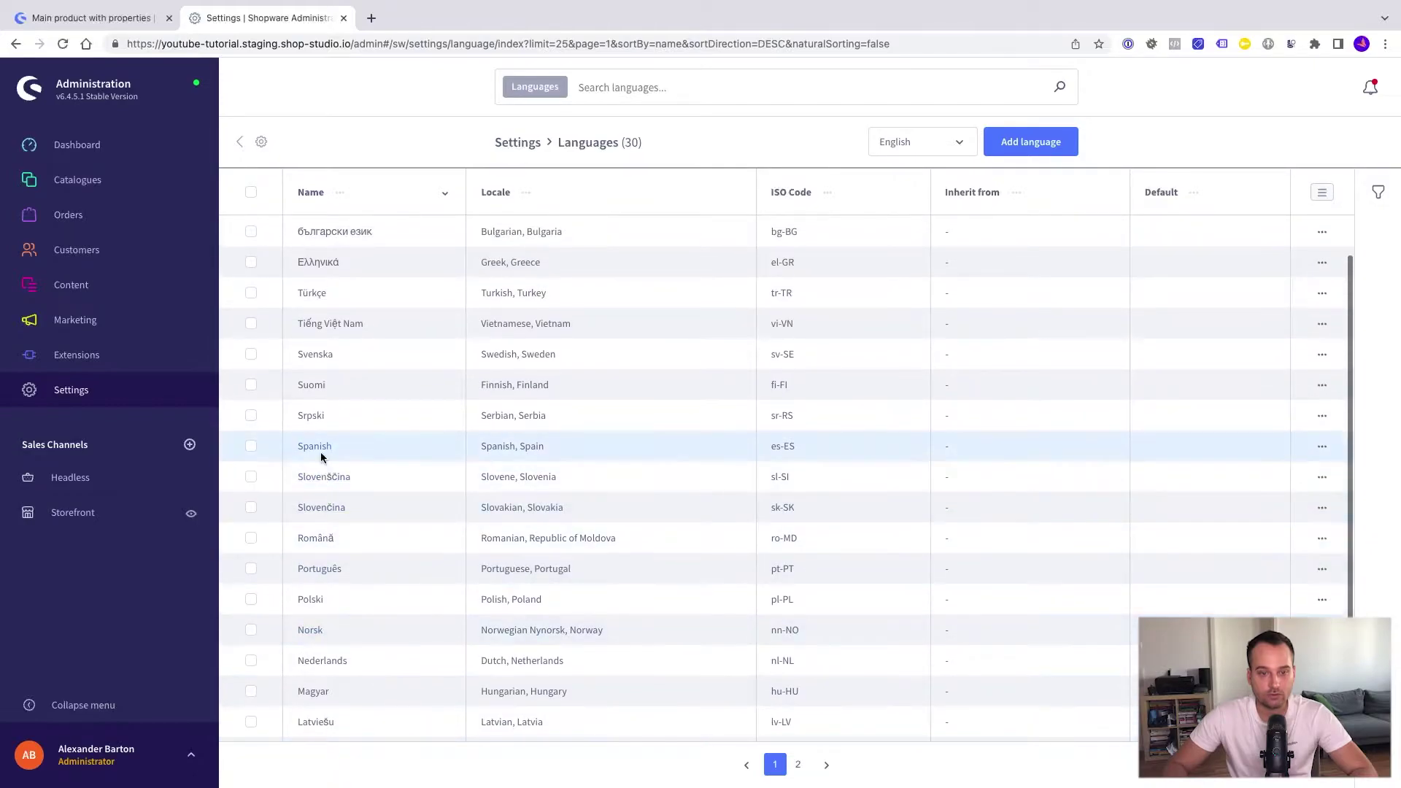
{"action": "scroll", "coordinate": [431, 521], "scroll_direction": "up", "scroll_amount": 2}
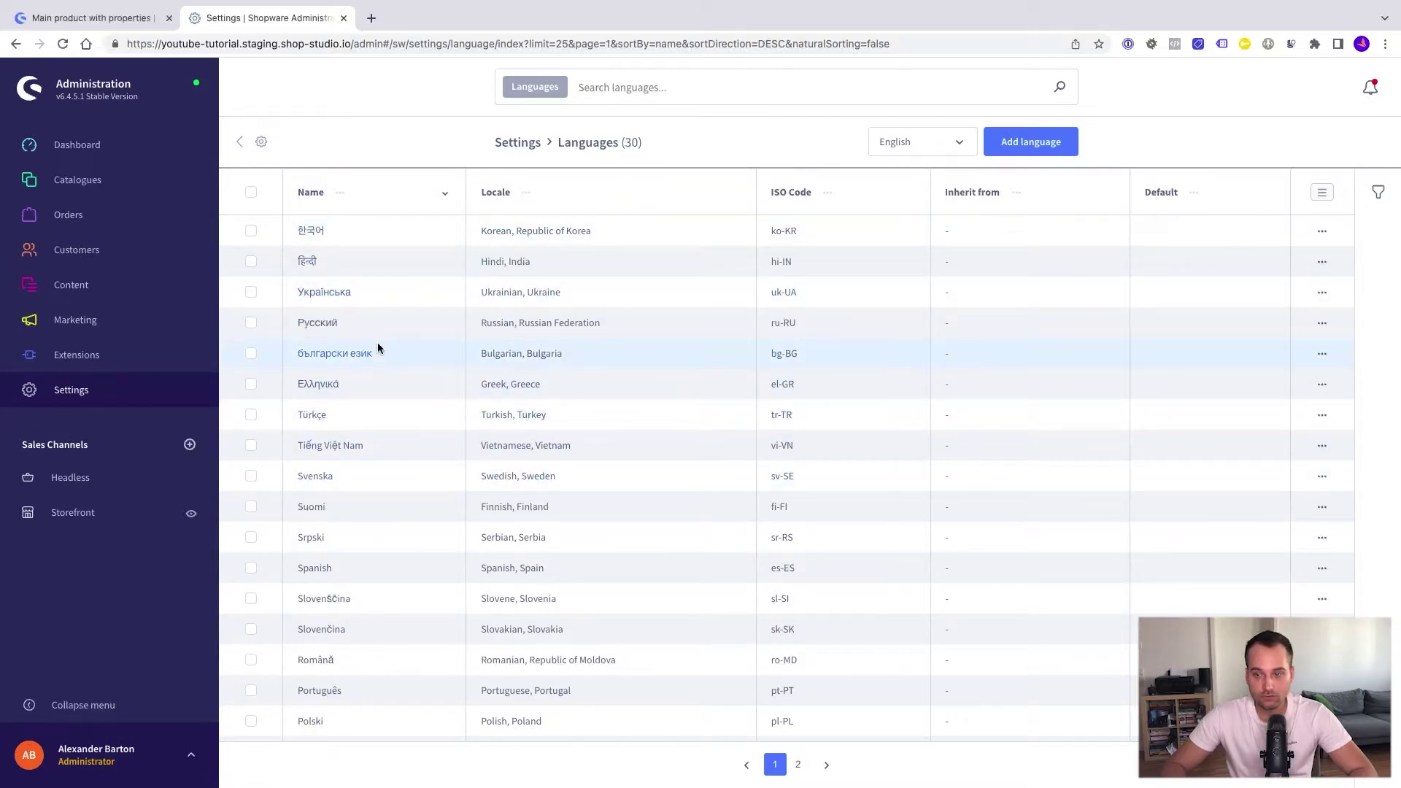
Step: Go back to Settings and open Currencies, listing Euro and US-Dollar (factor 1.17085)
{"action": "left_click", "coordinate": [238, 144]}
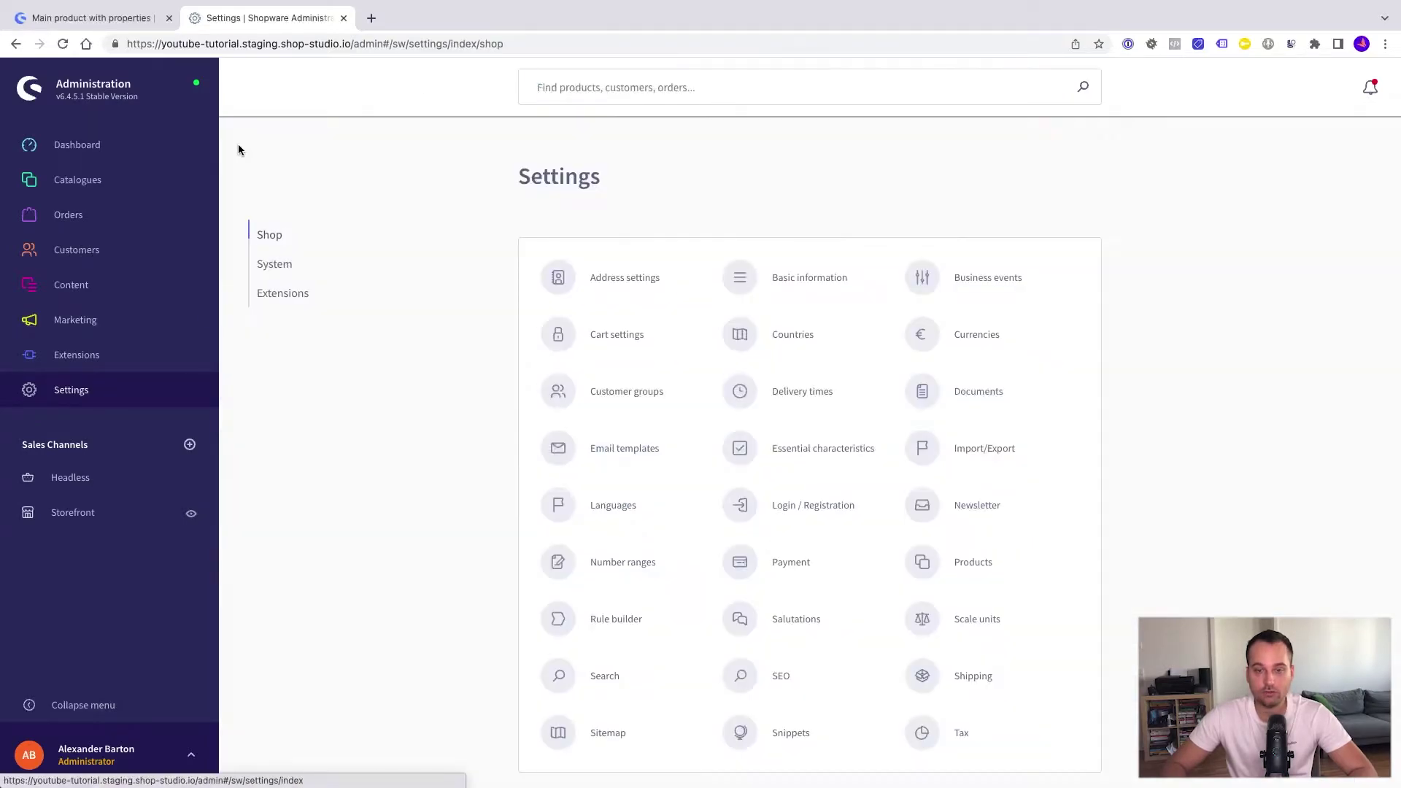
{"action": "scroll", "coordinate": [772, 527], "scroll_direction": "down", "scroll_amount": 1}
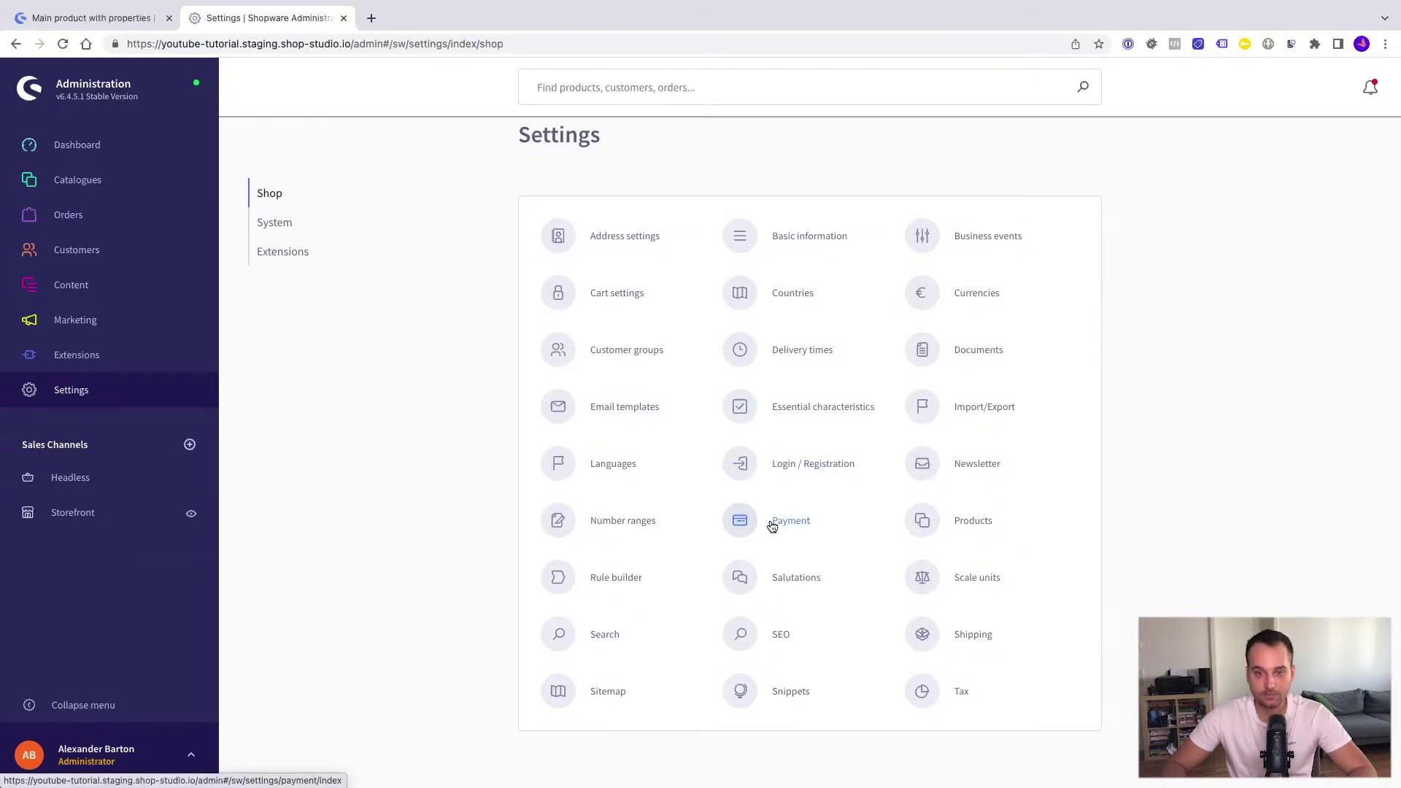
{"action": "left_click", "coordinate": [983, 295]}
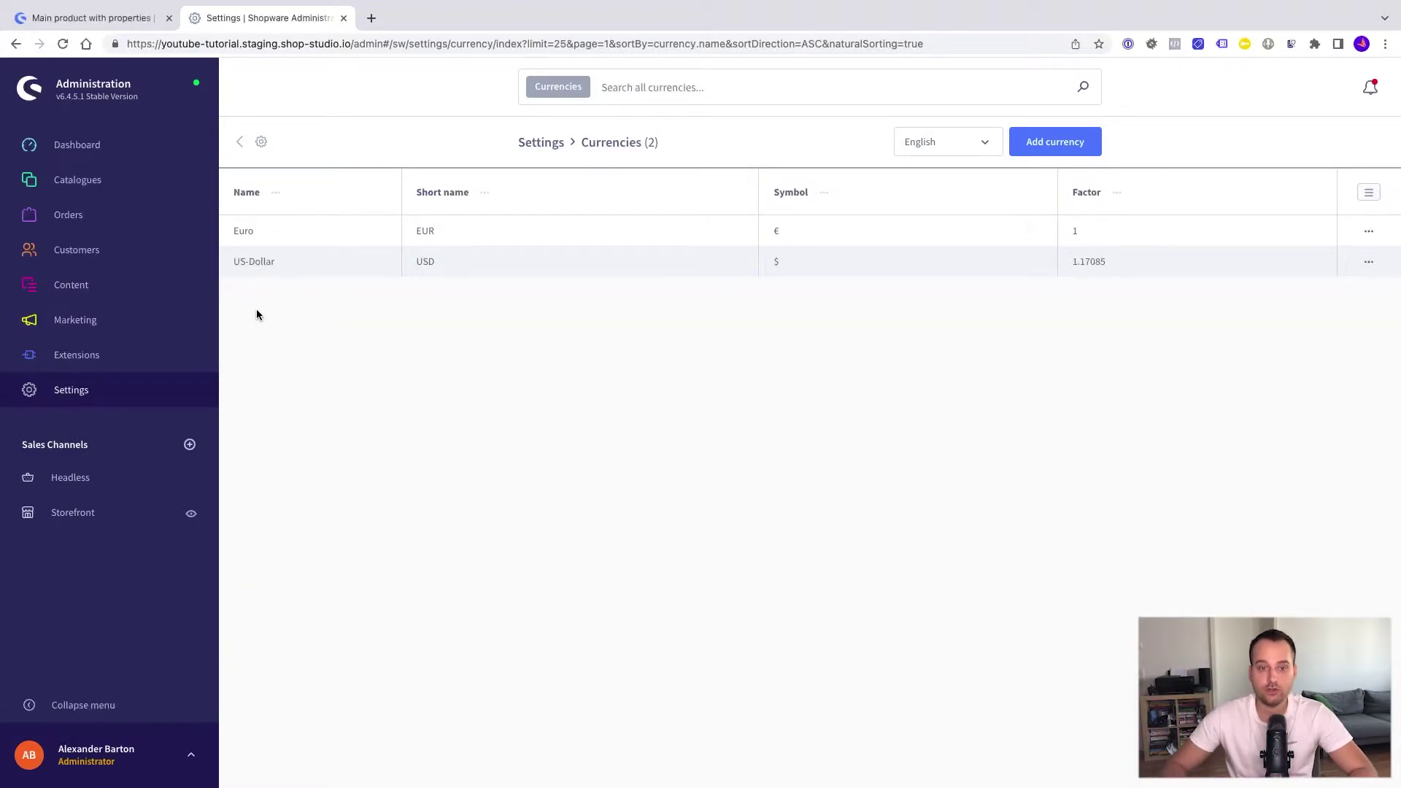
Step: Return to Settings and browse Snippets, showing BASE de-DE, BASE en-GB and LanguagePack es-ES
{"action": "left_click", "coordinate": [239, 143]}
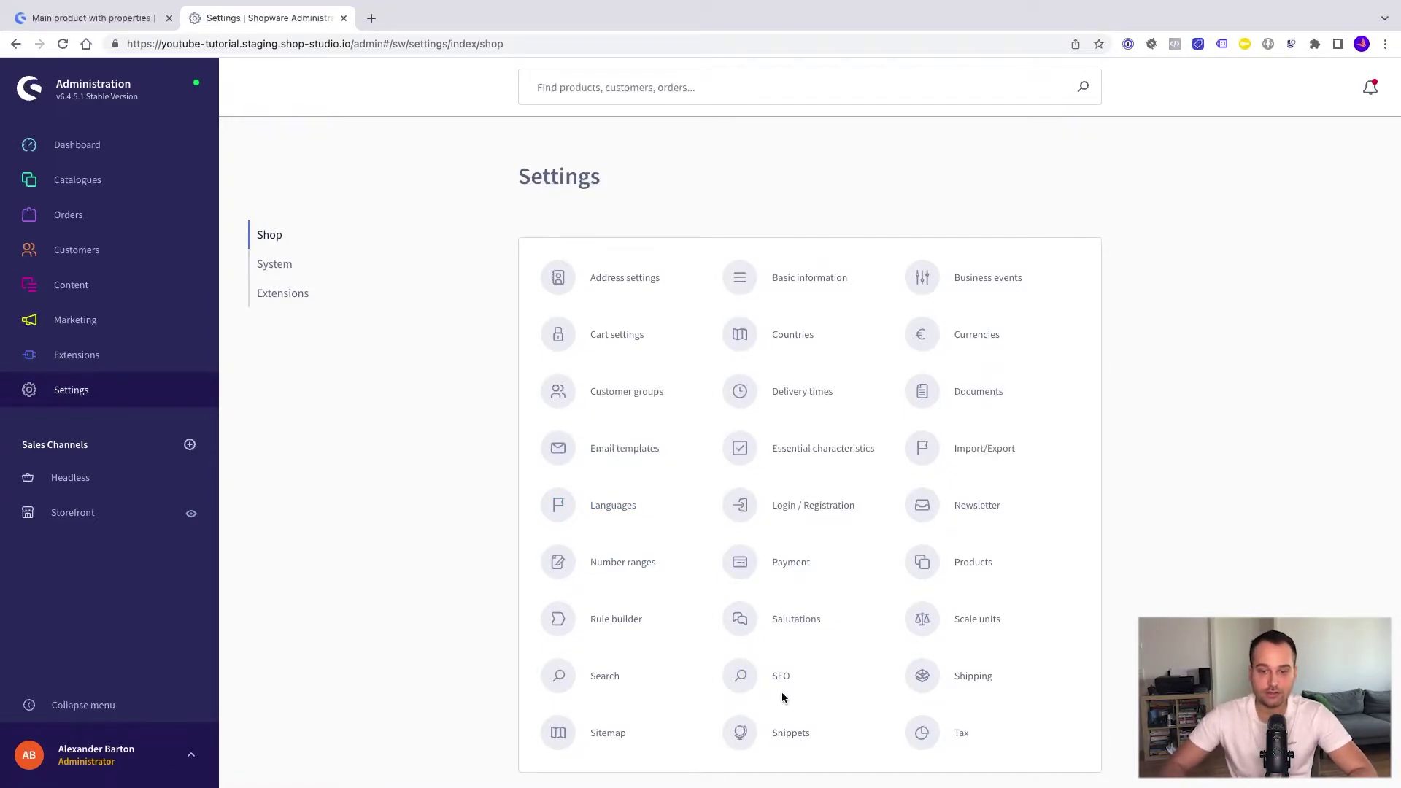
{"action": "left_click", "coordinate": [786, 735]}
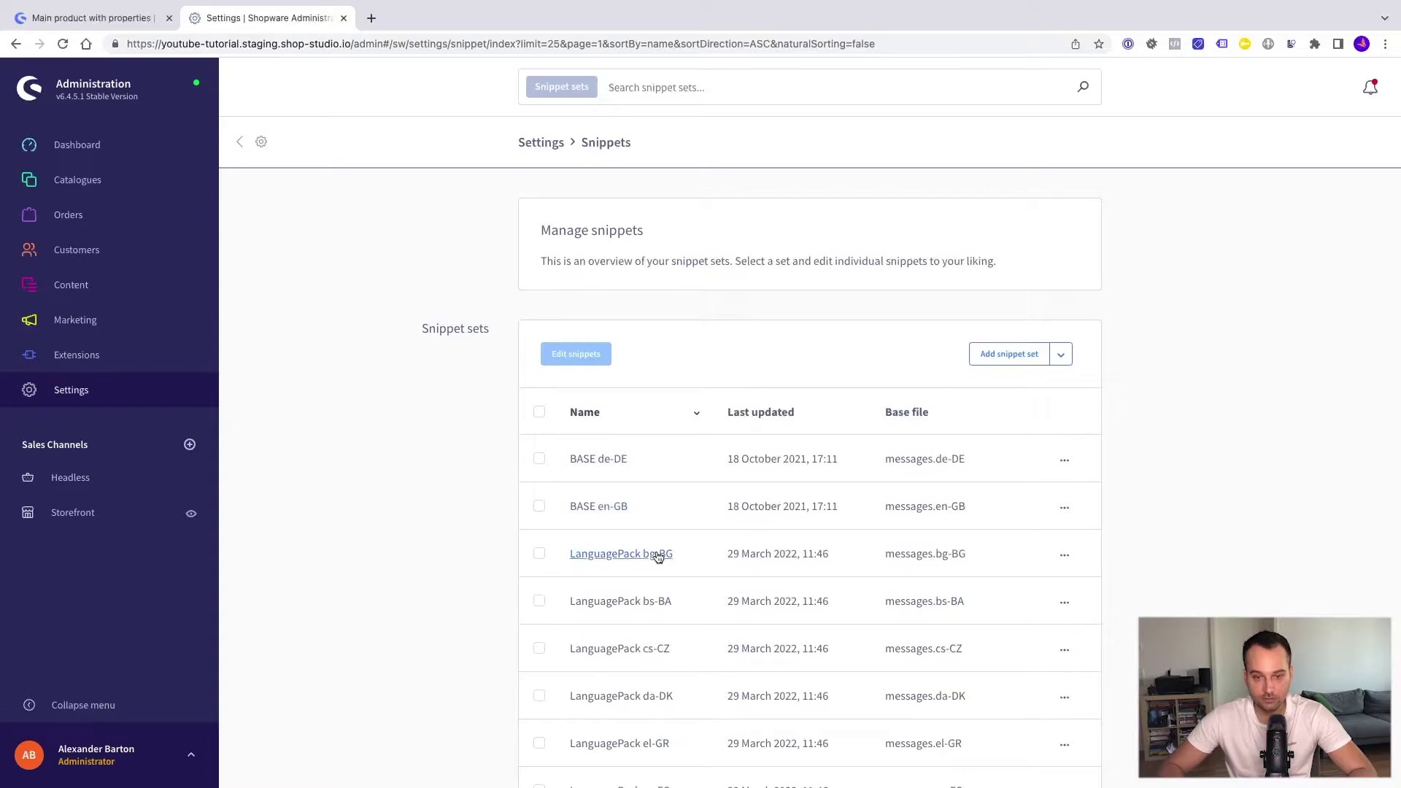
{"action": "scroll", "coordinate": [671, 556], "scroll_direction": "down", "scroll_amount": 1}
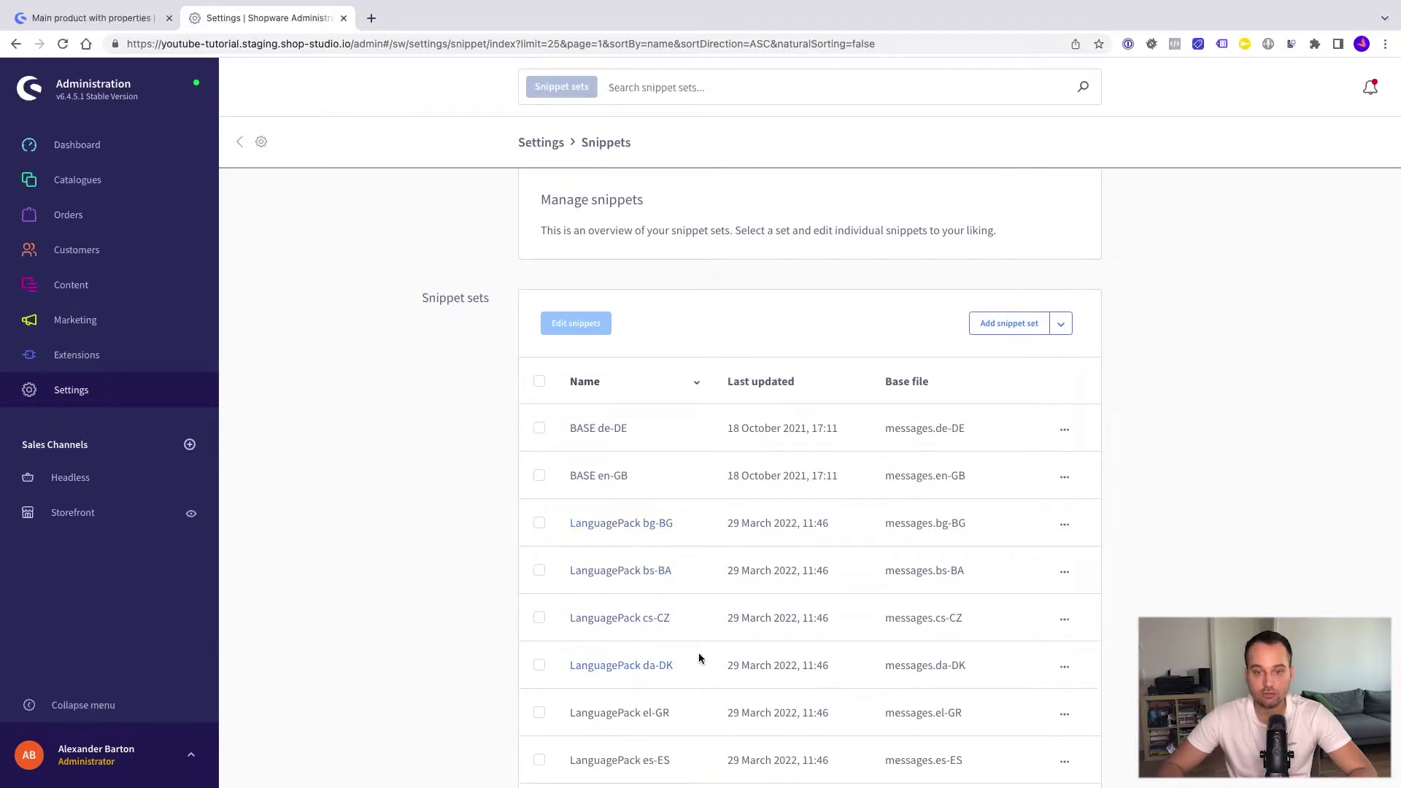
{"action": "scroll", "coordinate": [698, 654], "scroll_direction": "down", "scroll_amount": 2}
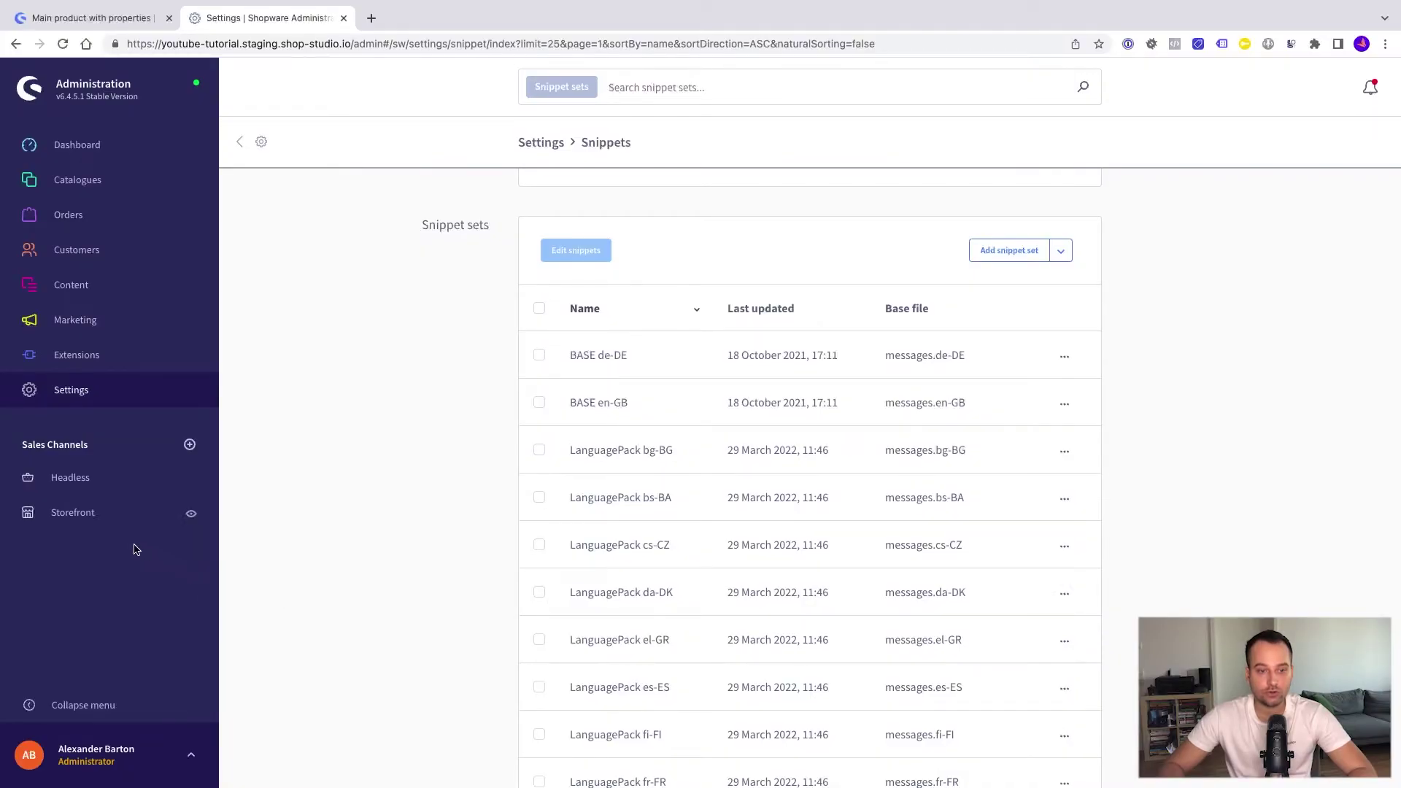
Step: Open the Storefront sales channel's General settings, showing United Kingdom and English
{"action": "left_click", "coordinate": [94, 514]}
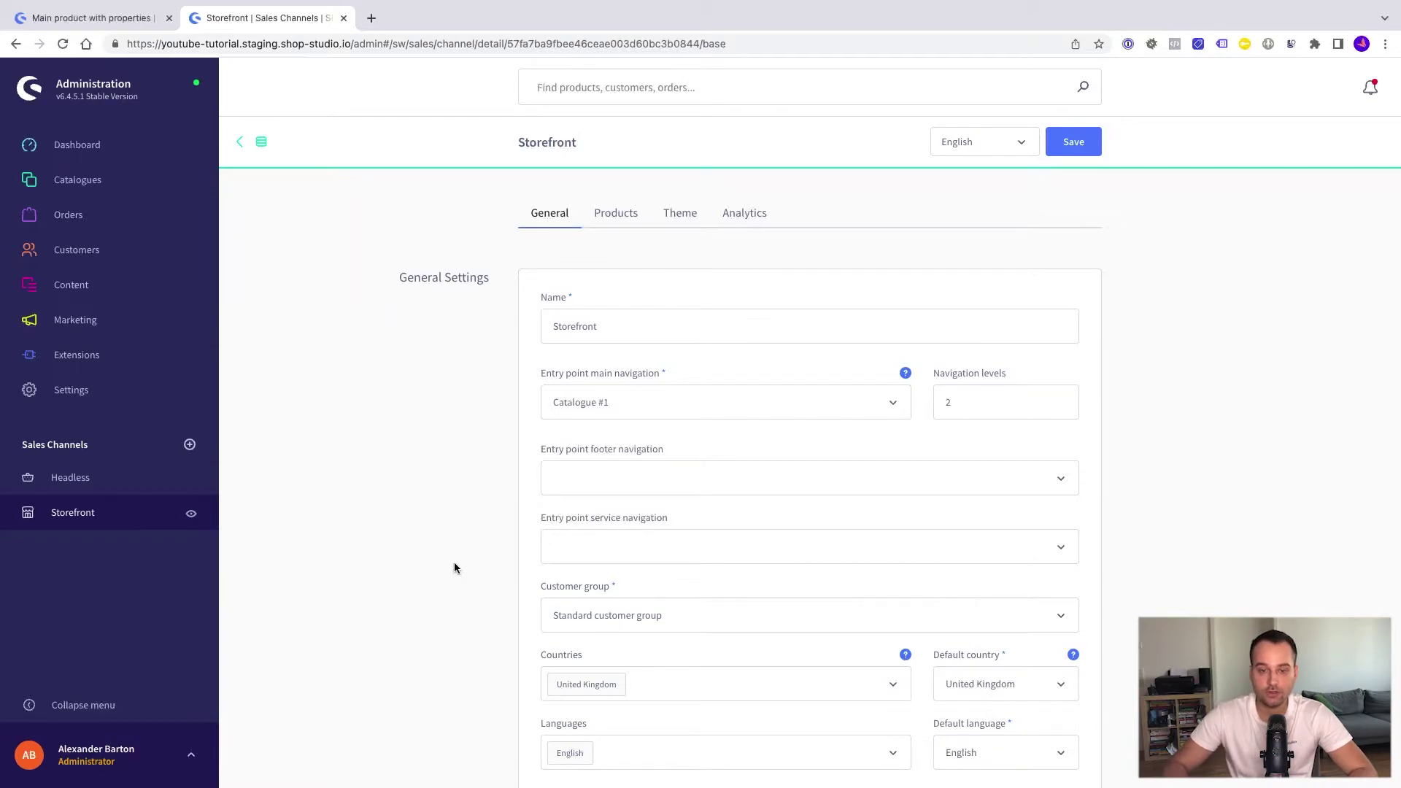
{"action": "scroll", "coordinate": [454, 568], "scroll_direction": "down", "scroll_amount": 2}
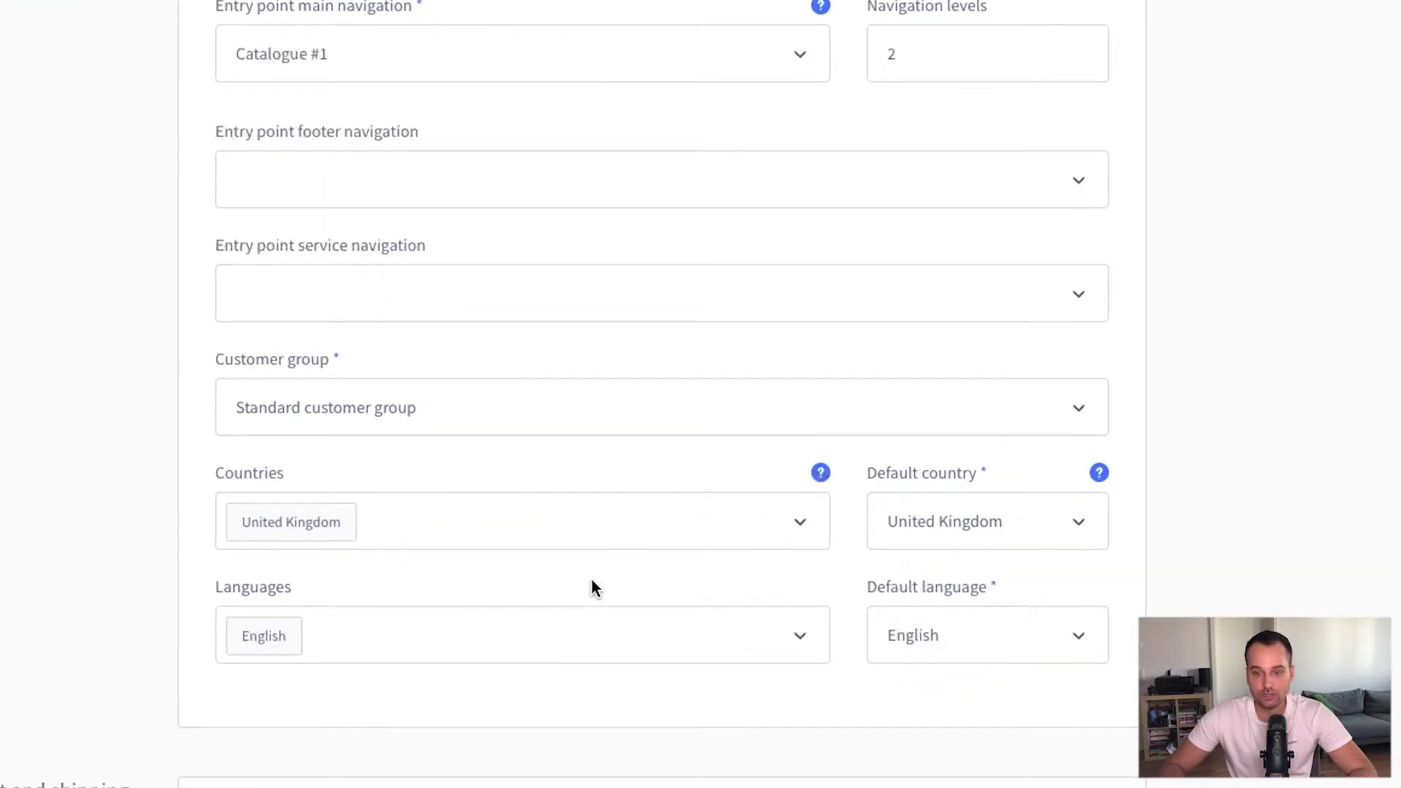
Step: Add Spain and Germany to the Storefront channel's countries
{"action": "left_click", "coordinate": [472, 531]}
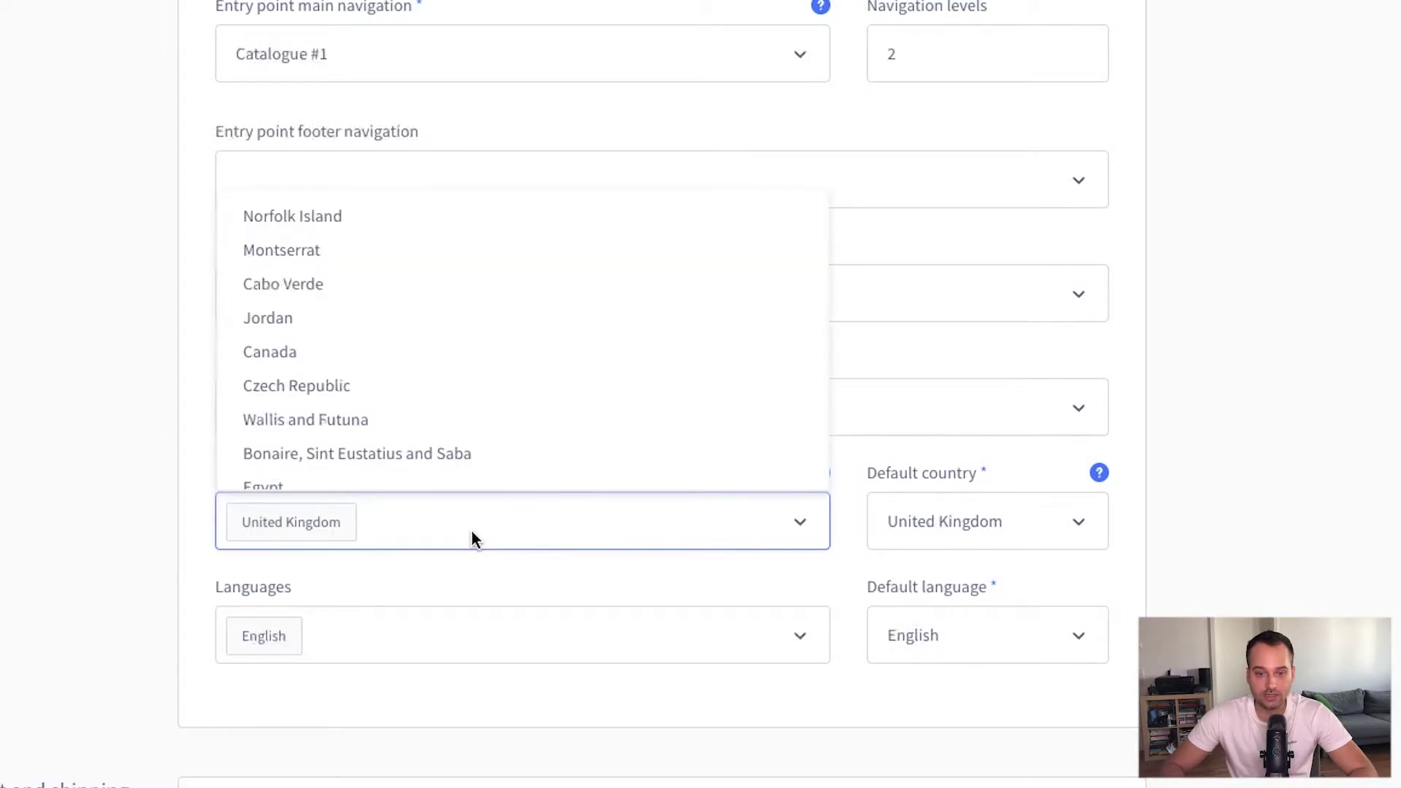
{"action": "type", "text": "spa"}
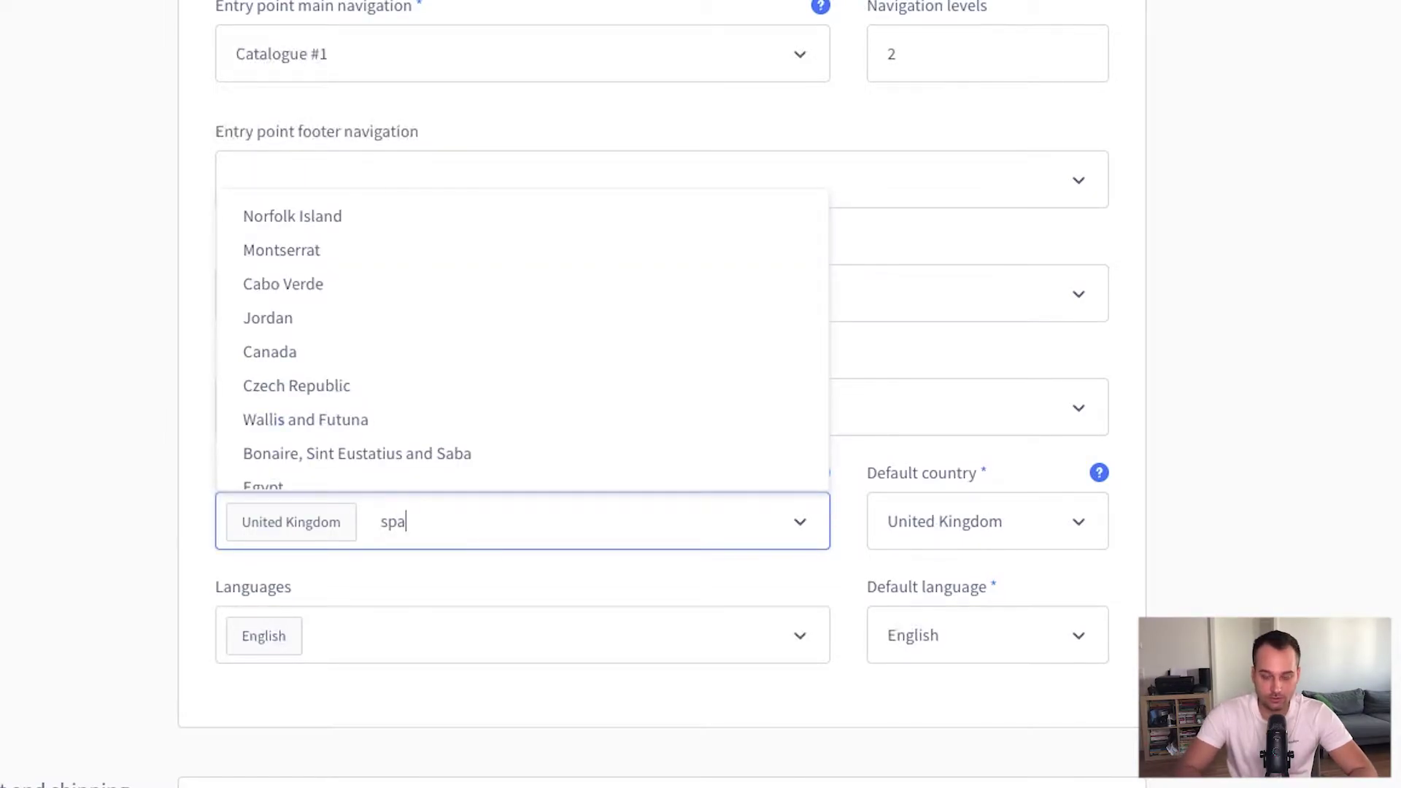
{"action": "type", "text": "in"}
{"action": "left_click", "coordinate": [377, 467]}
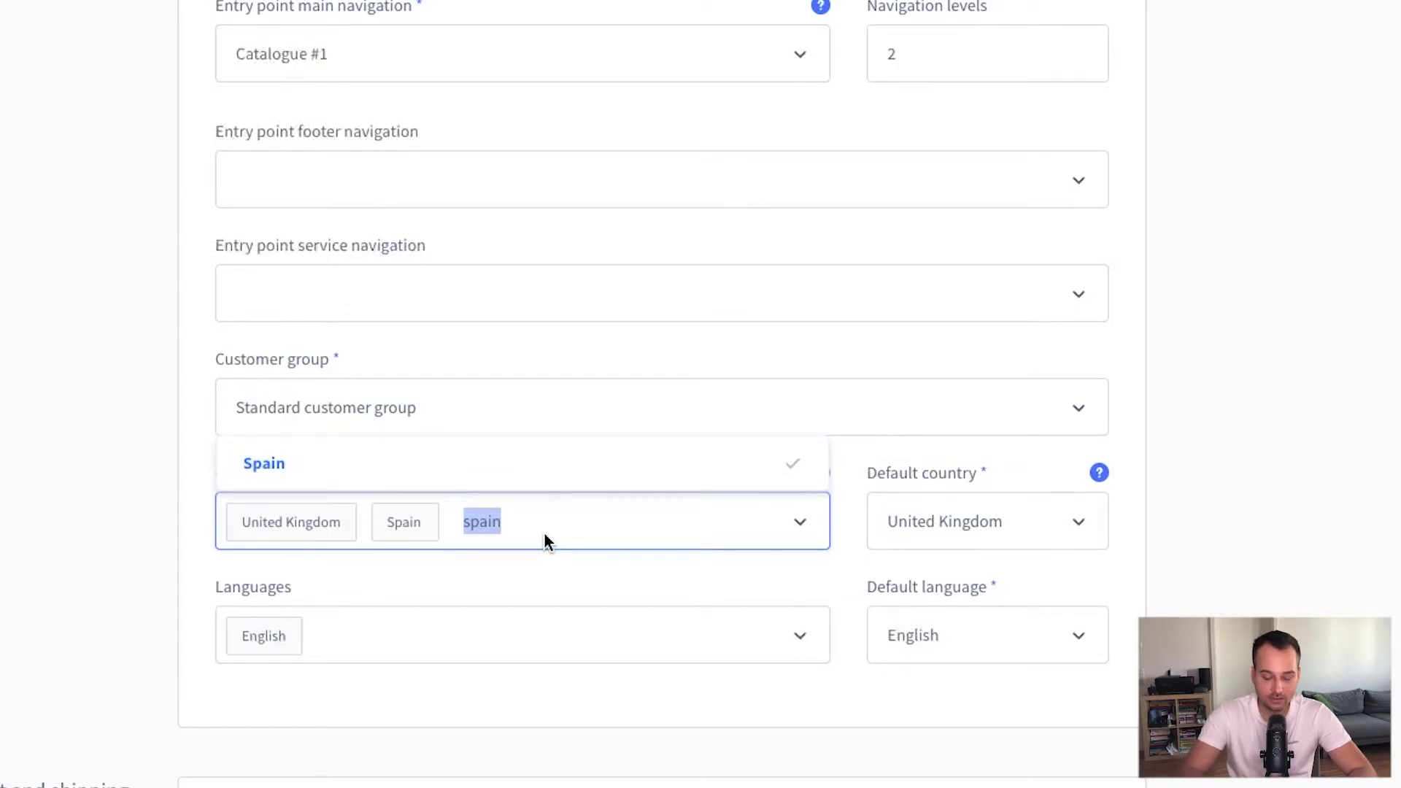
{"action": "type", "text": "german"}
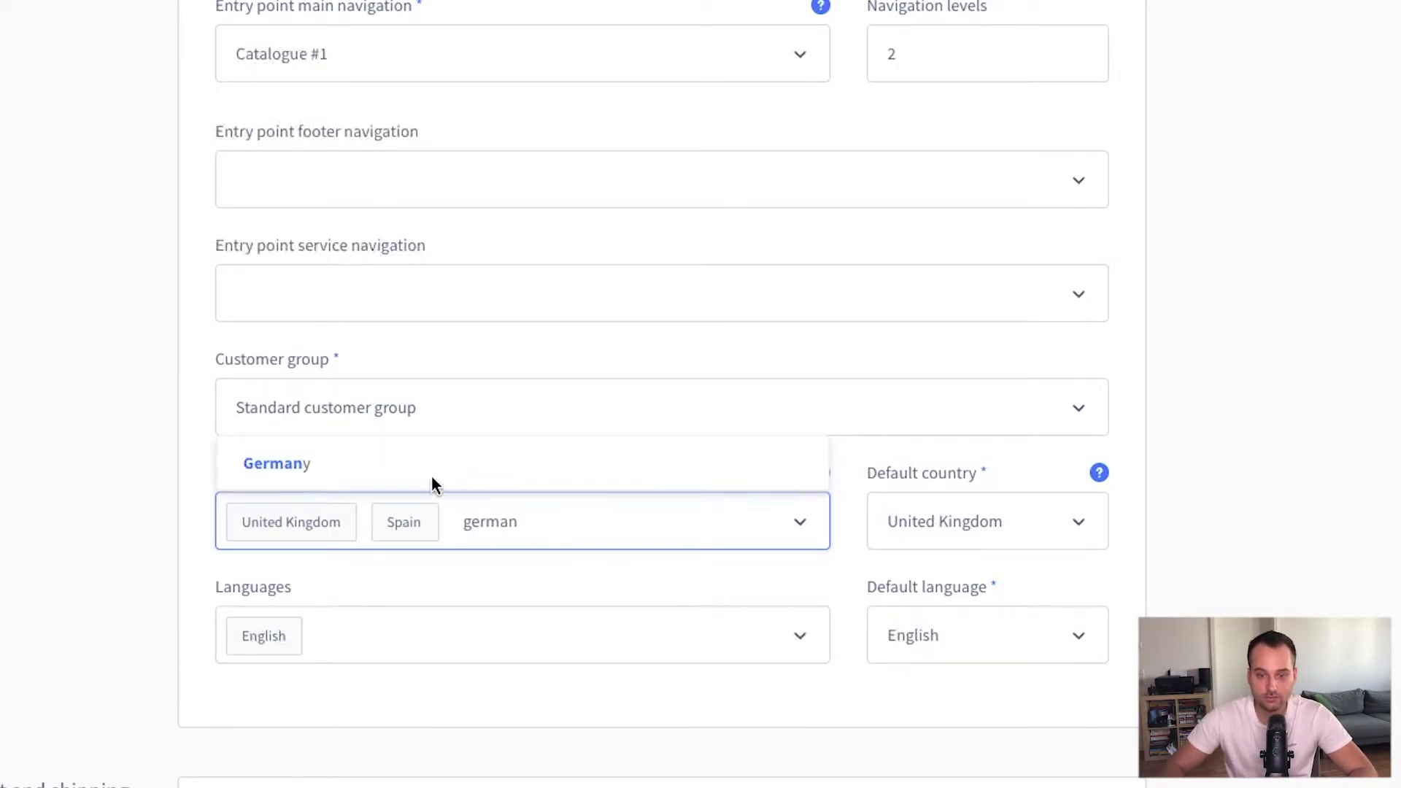
{"action": "left_click", "coordinate": [410, 472]}
{"action": "left_click", "coordinate": [110, 578]}
{"action": "scroll", "coordinate": [113, 578], "scroll_direction": "down", "scroll_amount": 1}
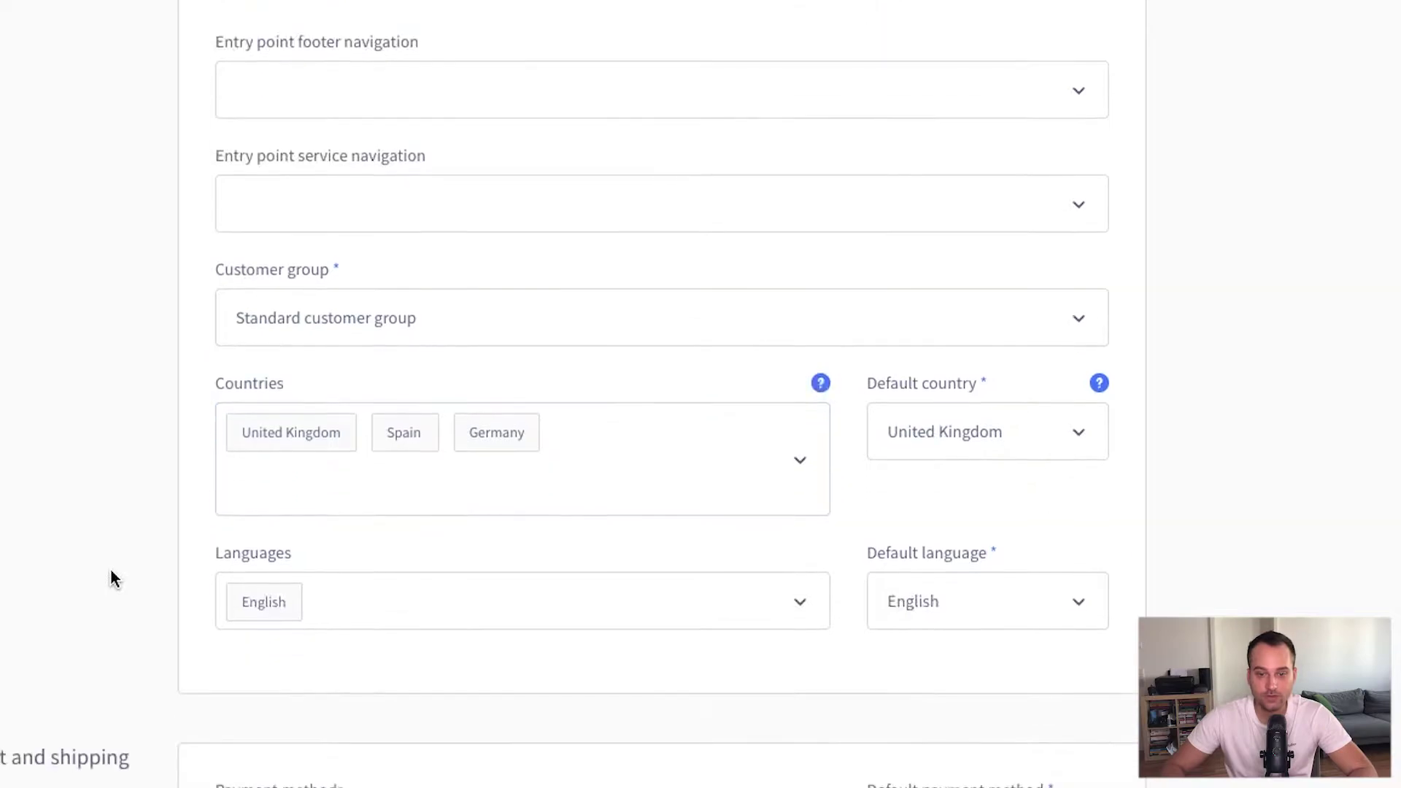
{"action": "scroll", "coordinate": [110, 579], "scroll_direction": "down", "scroll_amount": 1}
Step: Add Spanish and Deutsch to the channel's languages alongside English
{"action": "left_click", "coordinate": [343, 514]}
{"action": "type", "text": "soan"}
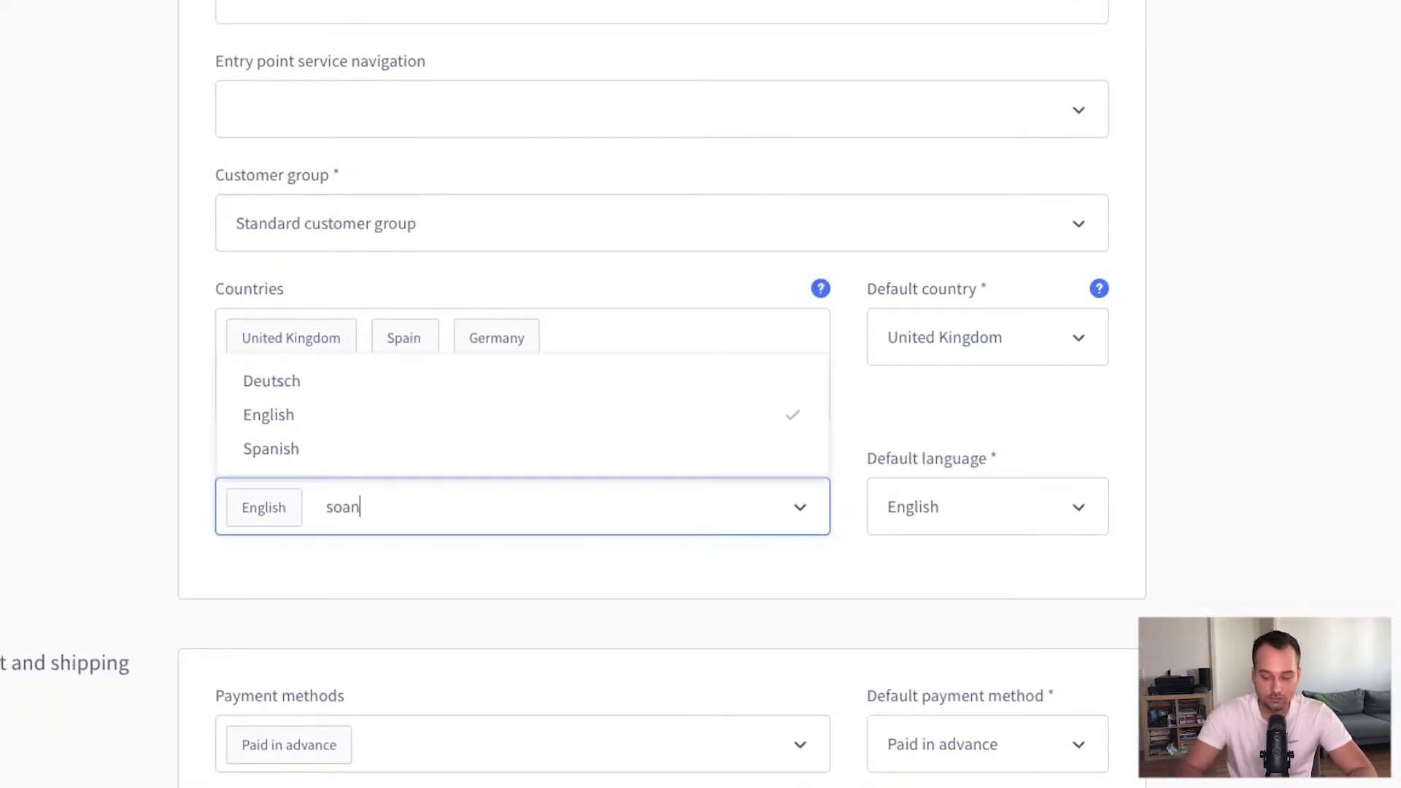
{"action": "type", "text": "ish"}
{"action": "key", "text": "BackSpace"}
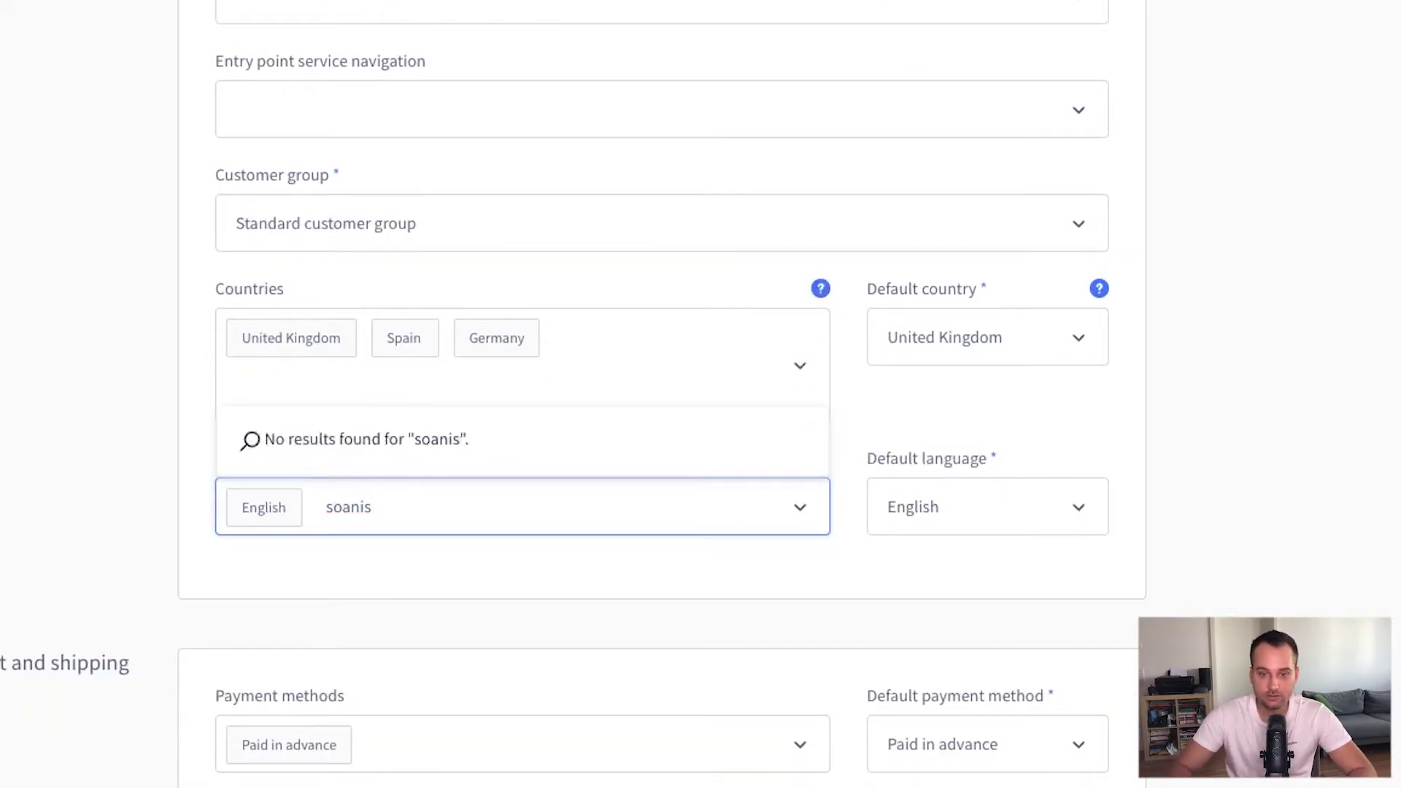
{"action": "type", "text": "panish"}
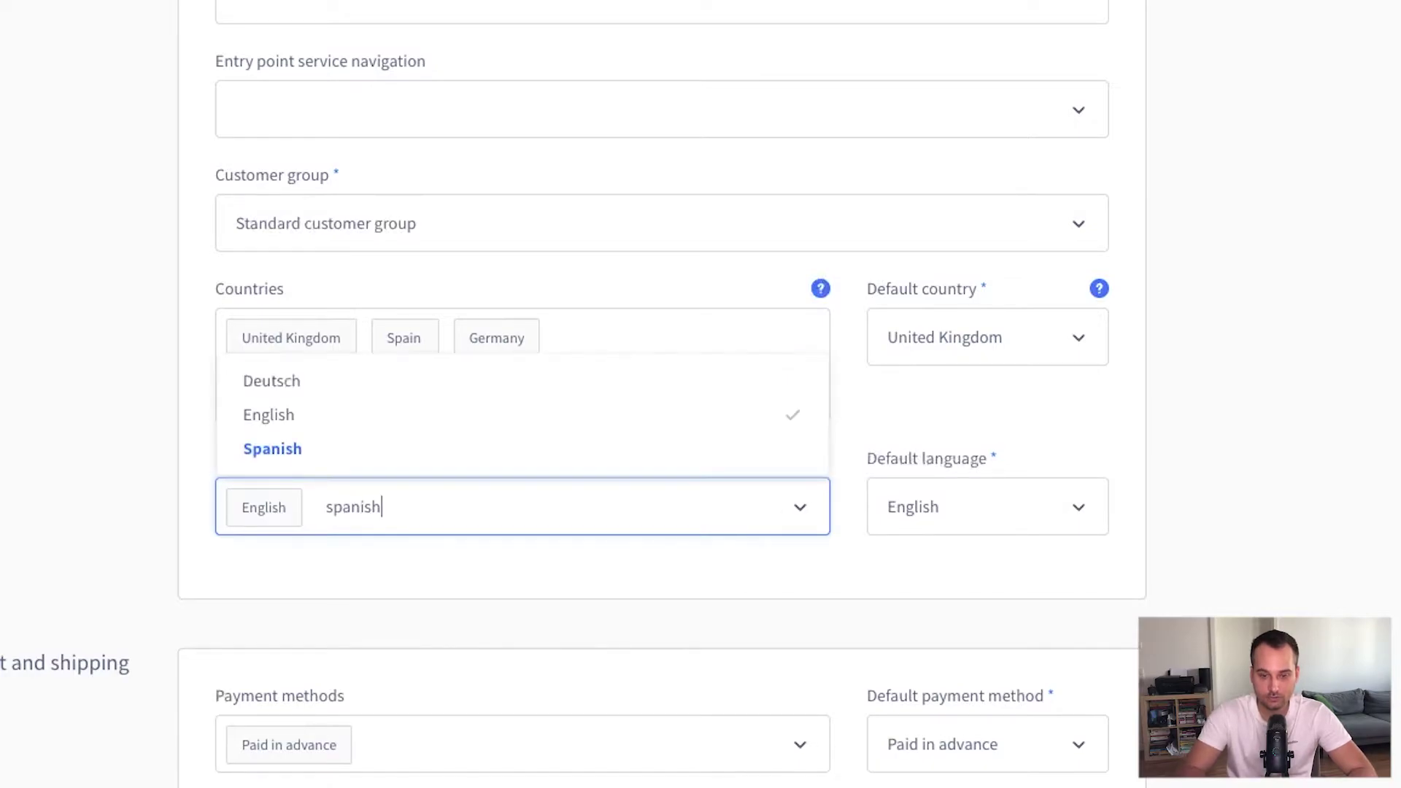
{"action": "left_click", "coordinate": [319, 462]}
{"action": "type", "text": "deutsch"}
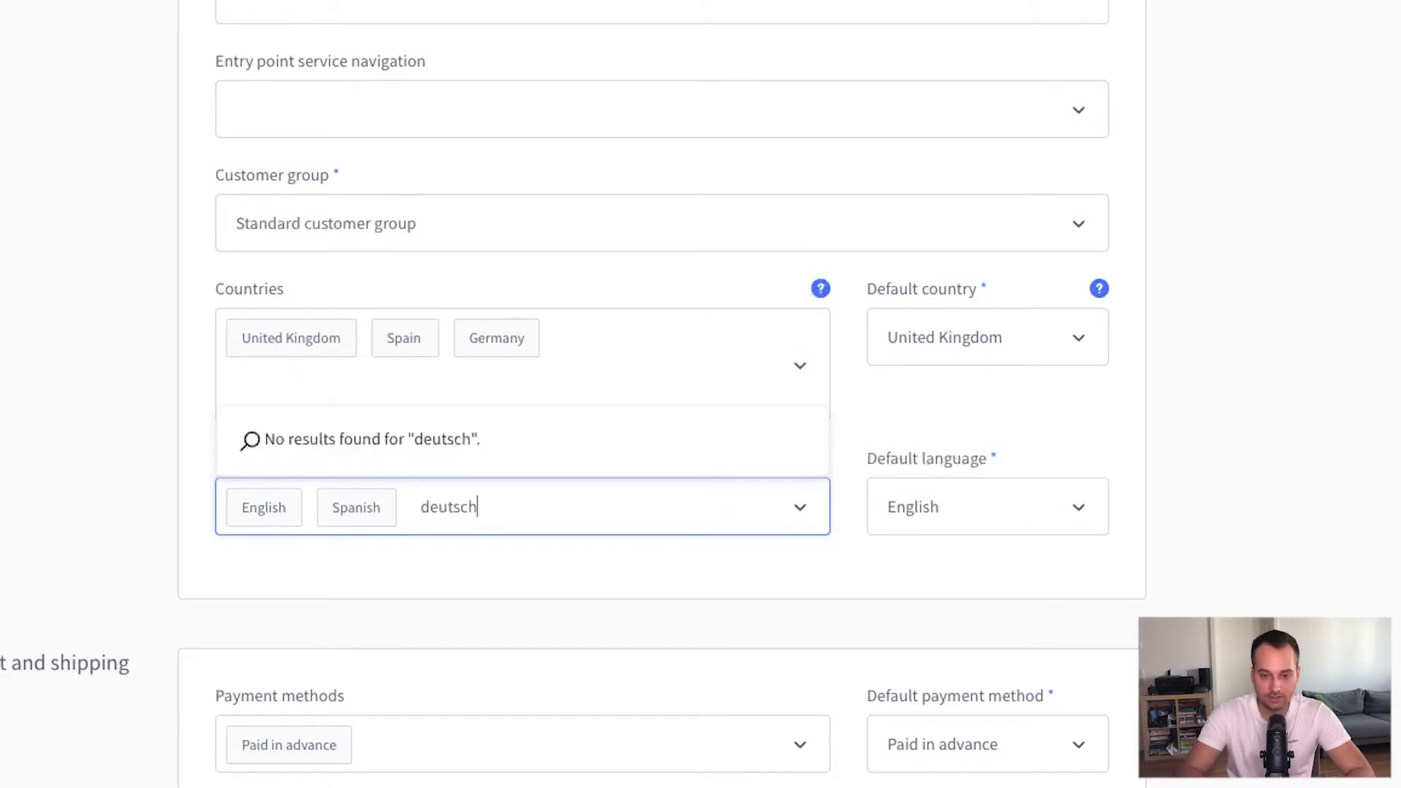
{"action": "left_click", "coordinate": [353, 463]}
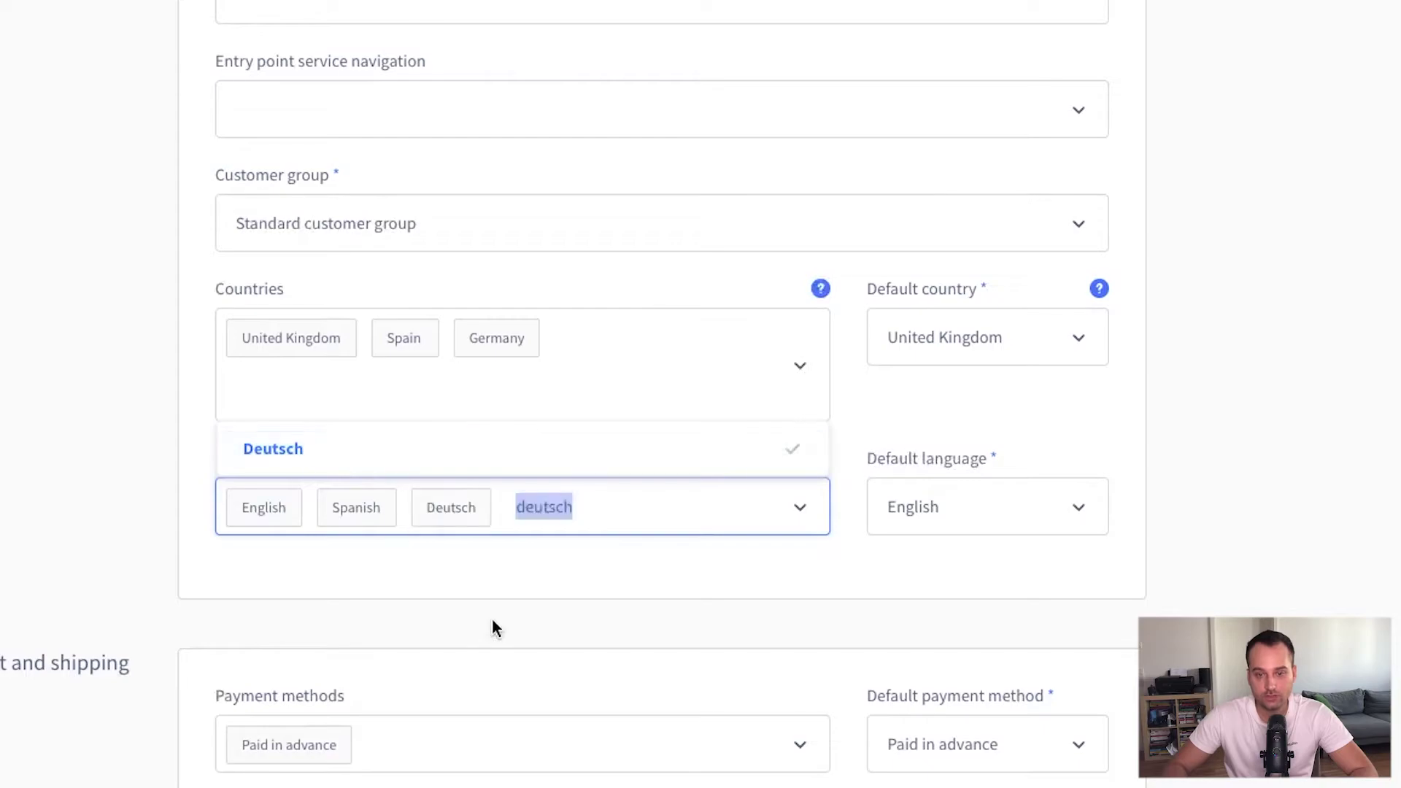
{"action": "left_click", "coordinate": [531, 615]}
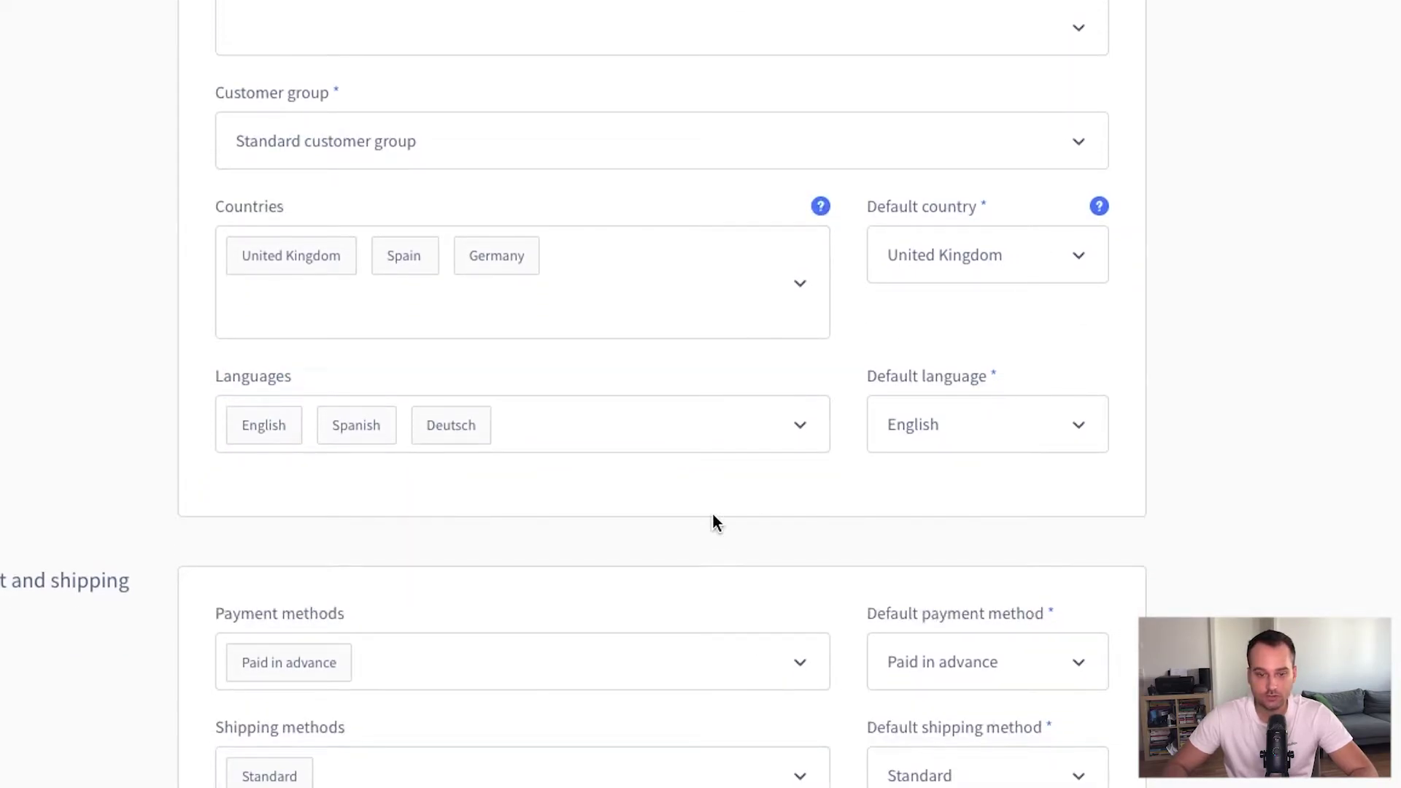
{"action": "scroll", "coordinate": [713, 515], "scroll_direction": "down", "scroll_amount": 5}
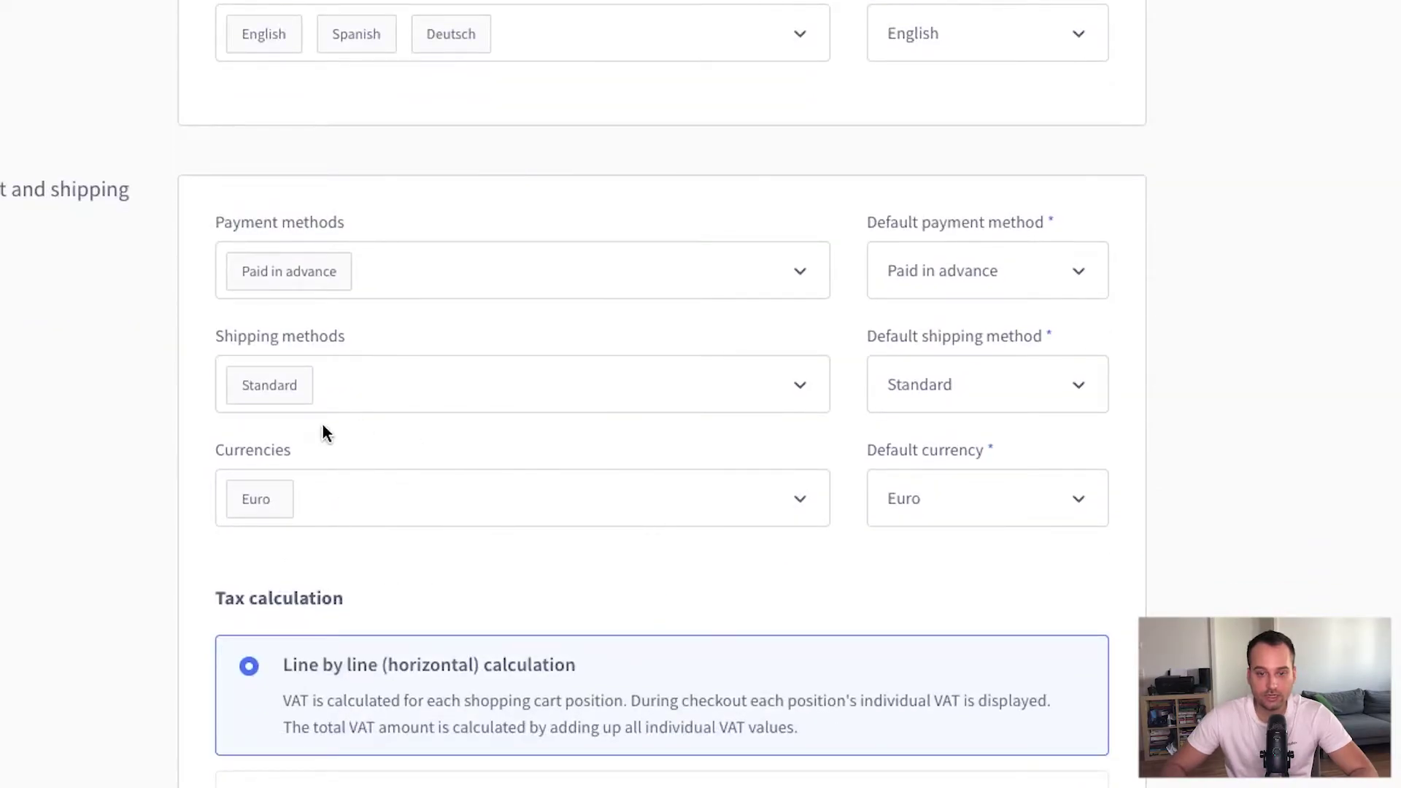
Step: Add US-Dollar to the Storefront currencies beside Euro, then save the channel
{"action": "left_click", "coordinate": [378, 510]}
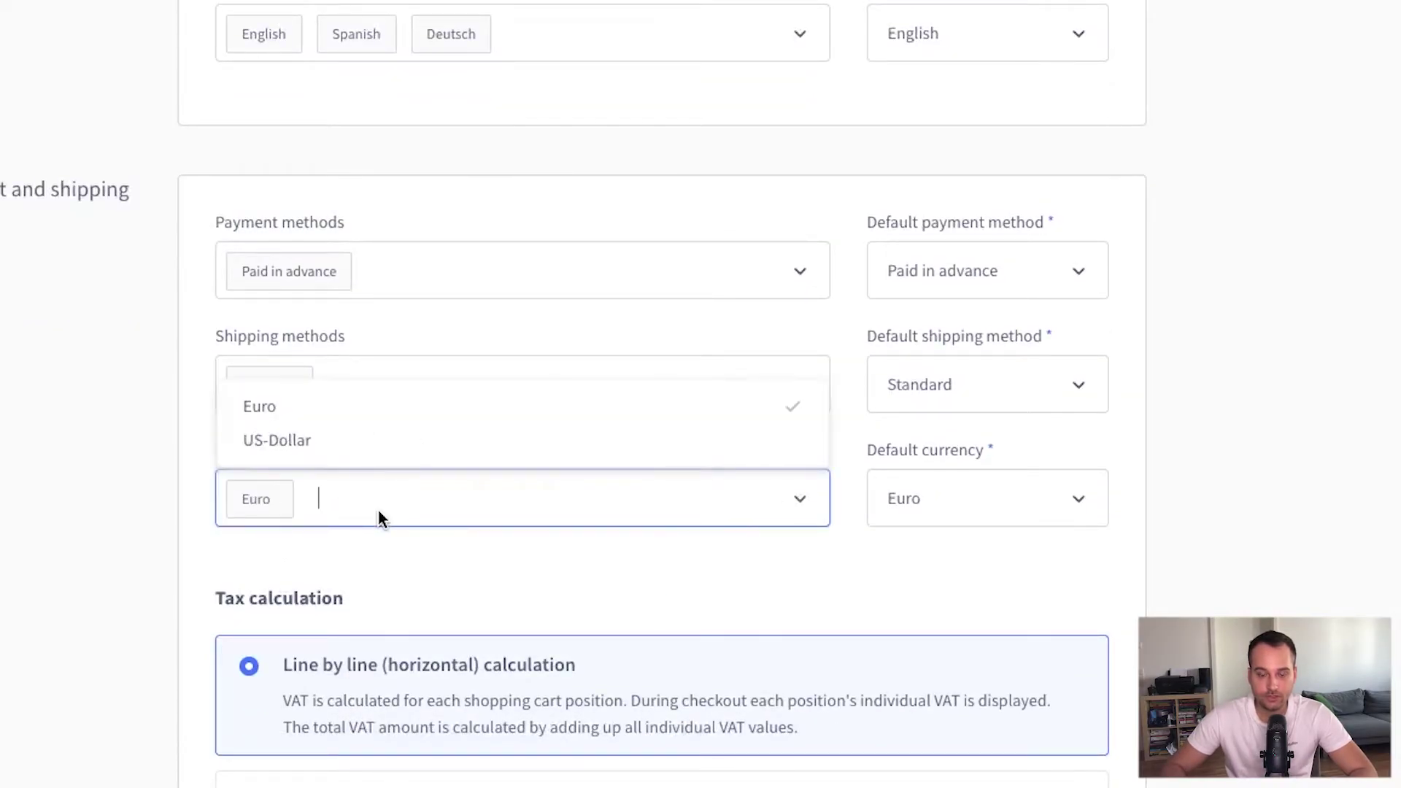
{"action": "left_click", "coordinate": [336, 443]}
{"action": "left_click", "coordinate": [488, 562]}
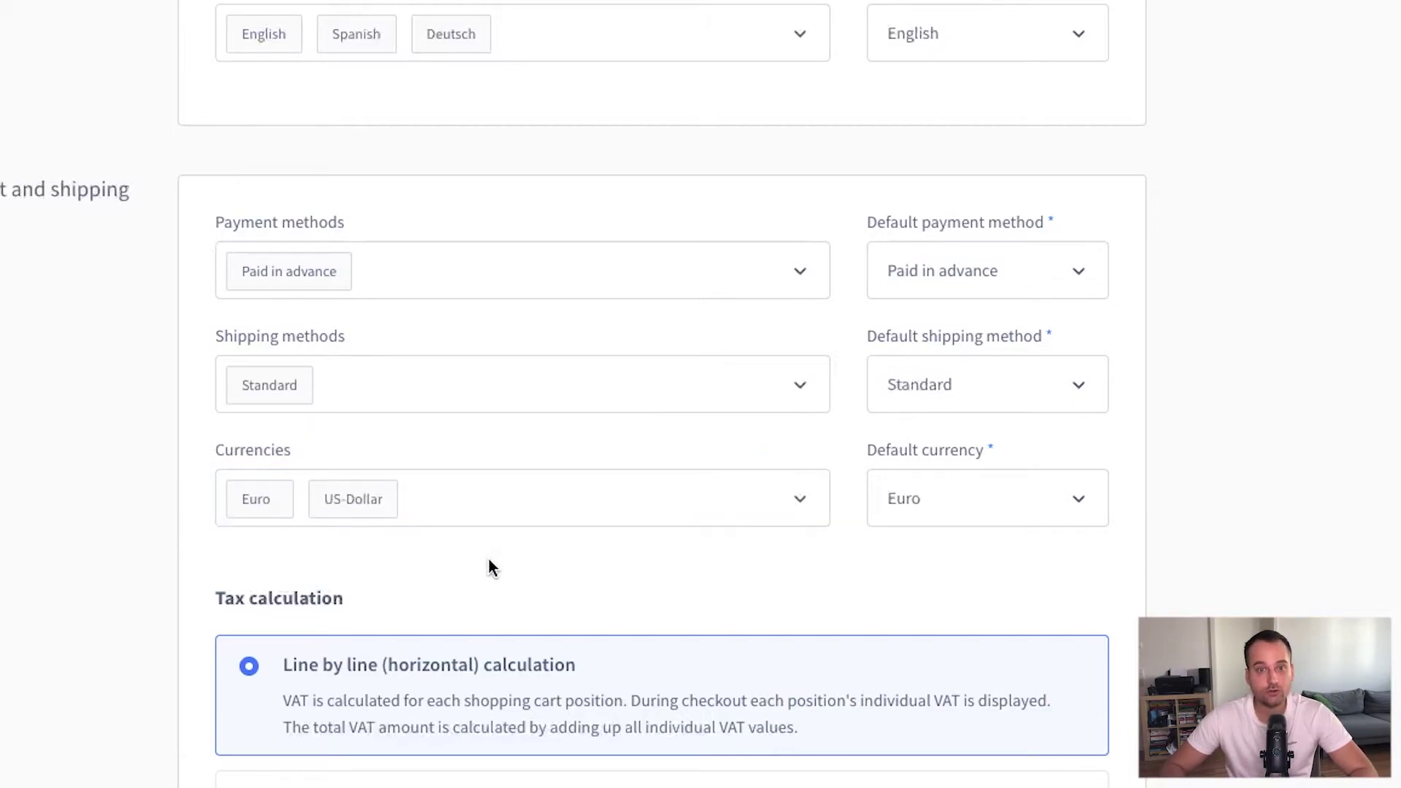
{"action": "scroll", "coordinate": [506, 640], "scroll_direction": "down", "scroll_amount": 2}
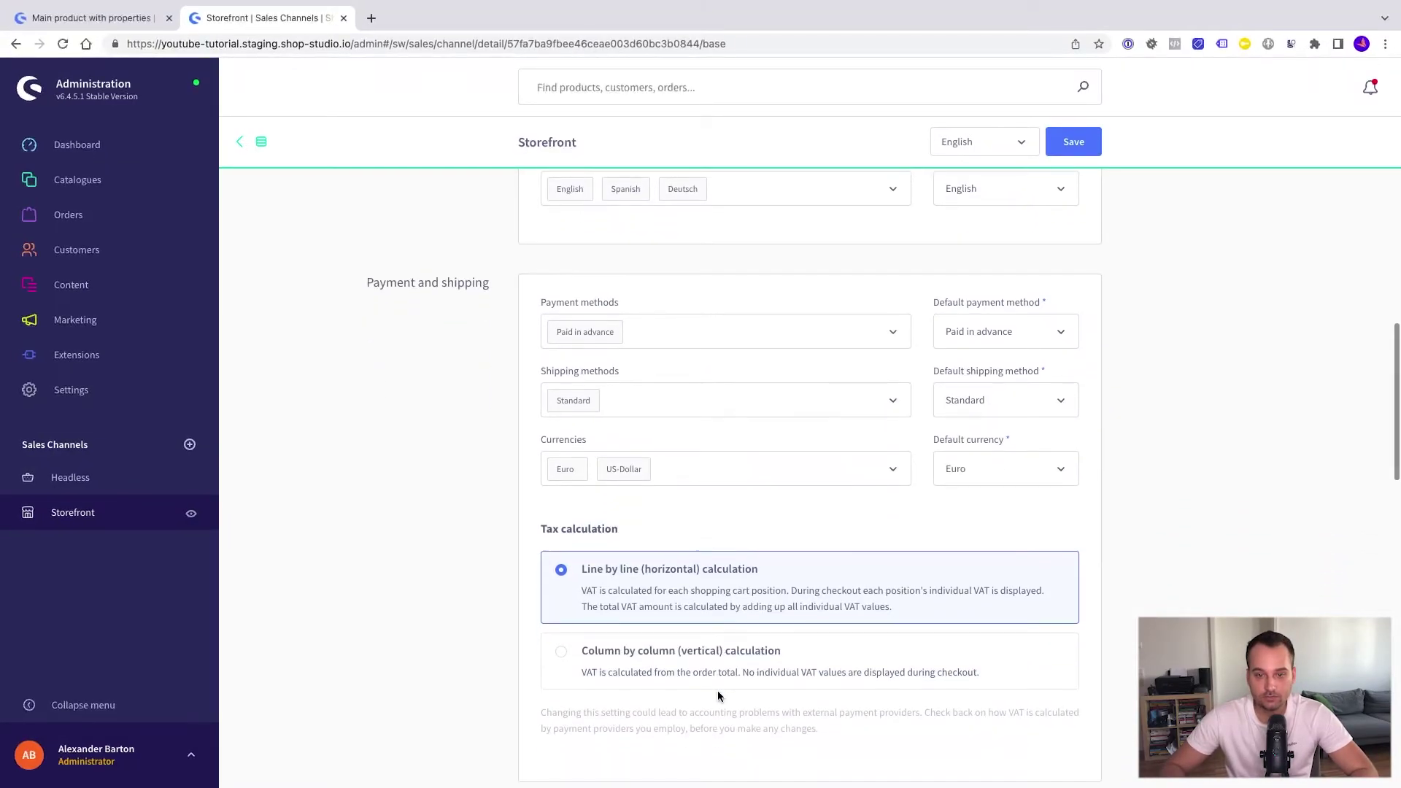
{"action": "left_click", "coordinate": [1067, 149]}
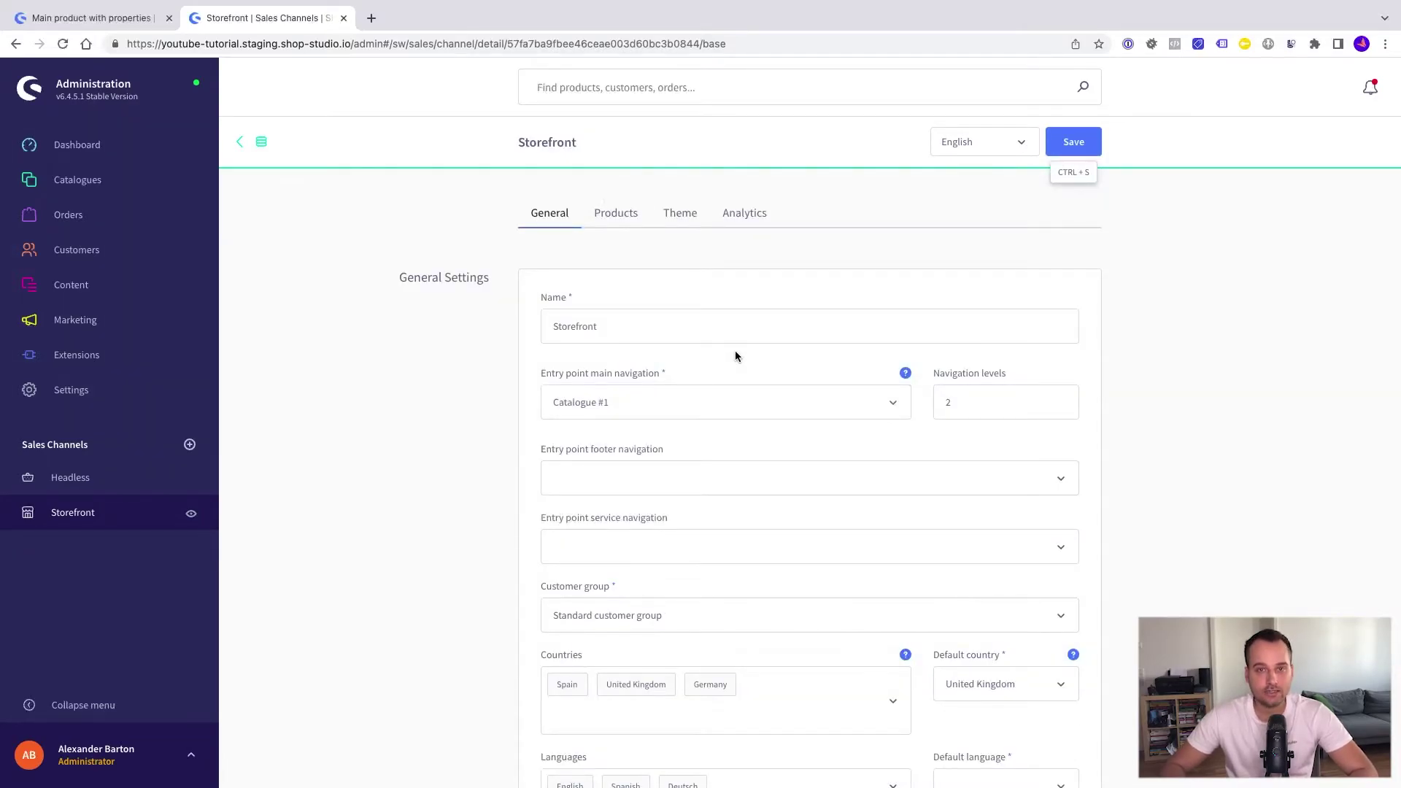
Step: Reload the storefront product page, view it in $ USD (US$23.41), then switch back to € EUR
{"action": "left_click", "coordinate": [113, 18]}
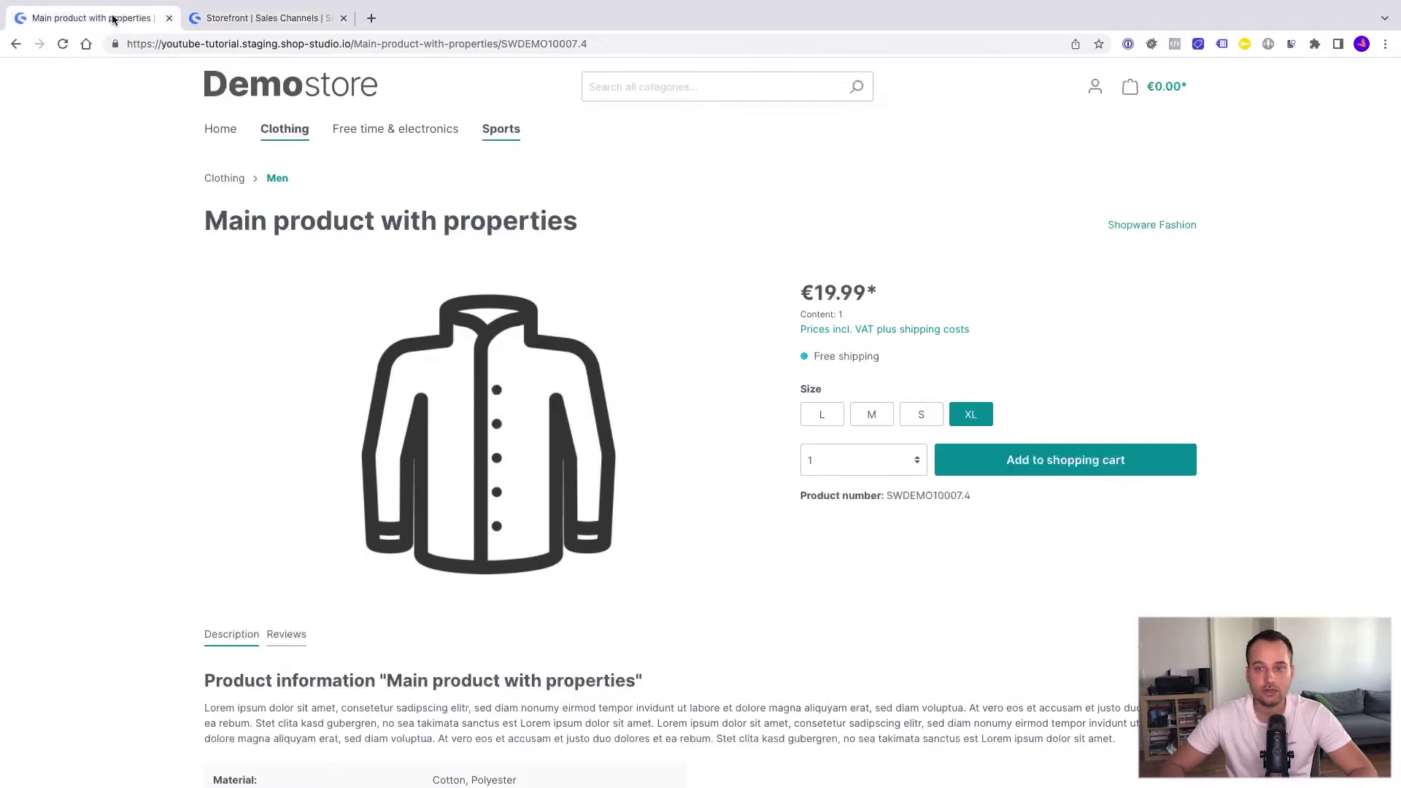
{"action": "key", "text": "super+r"}
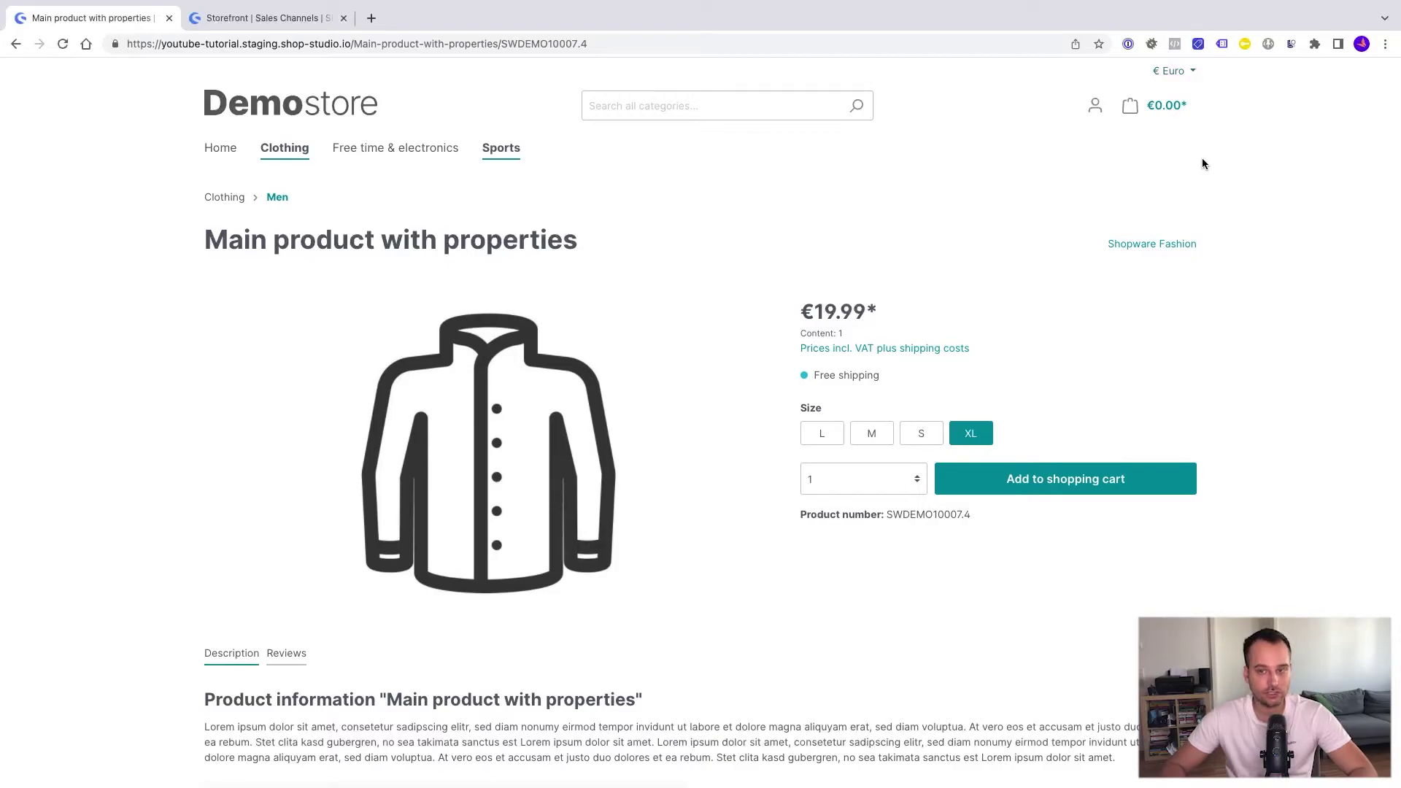
{"action": "left_click", "coordinate": [1181, 73]}
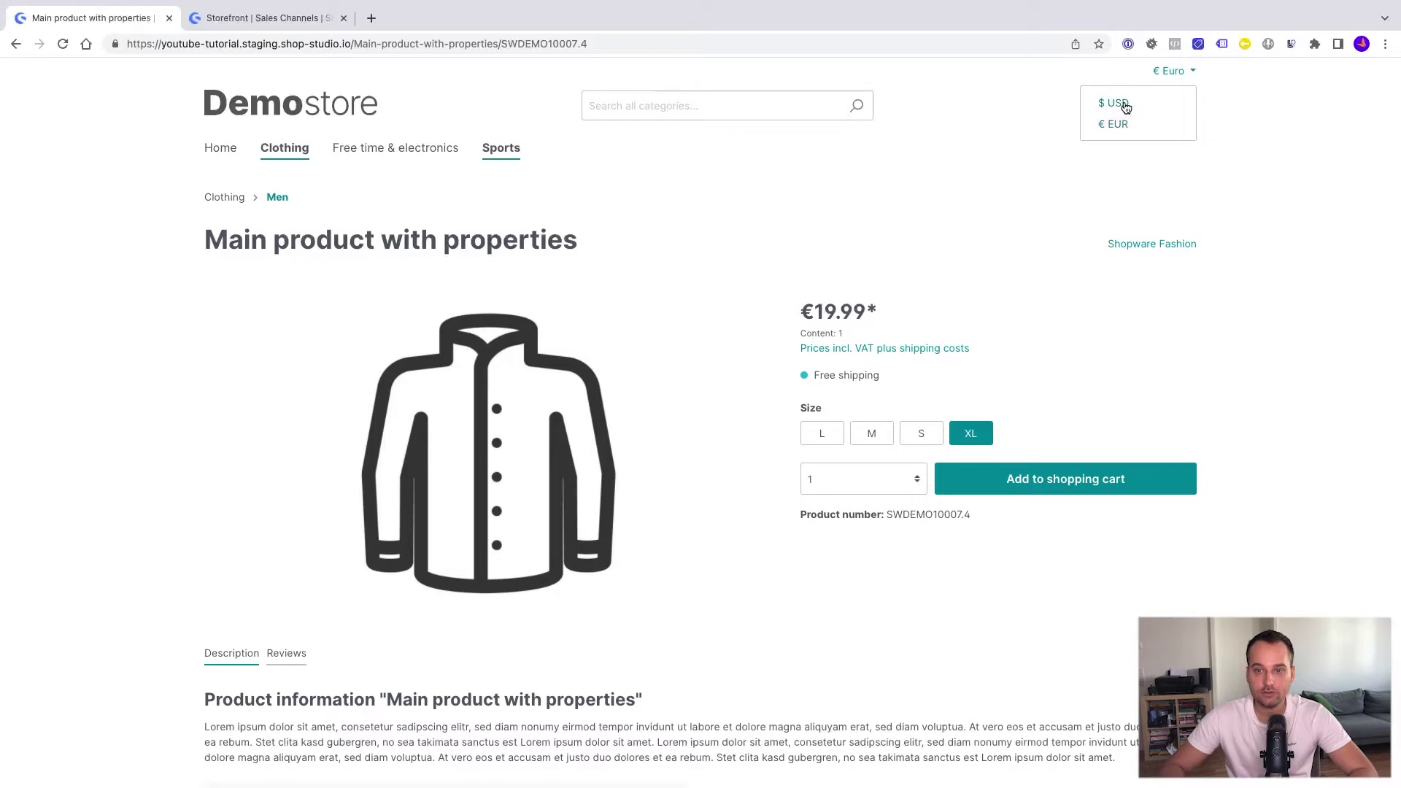
{"action": "left_click", "coordinate": [1122, 104]}
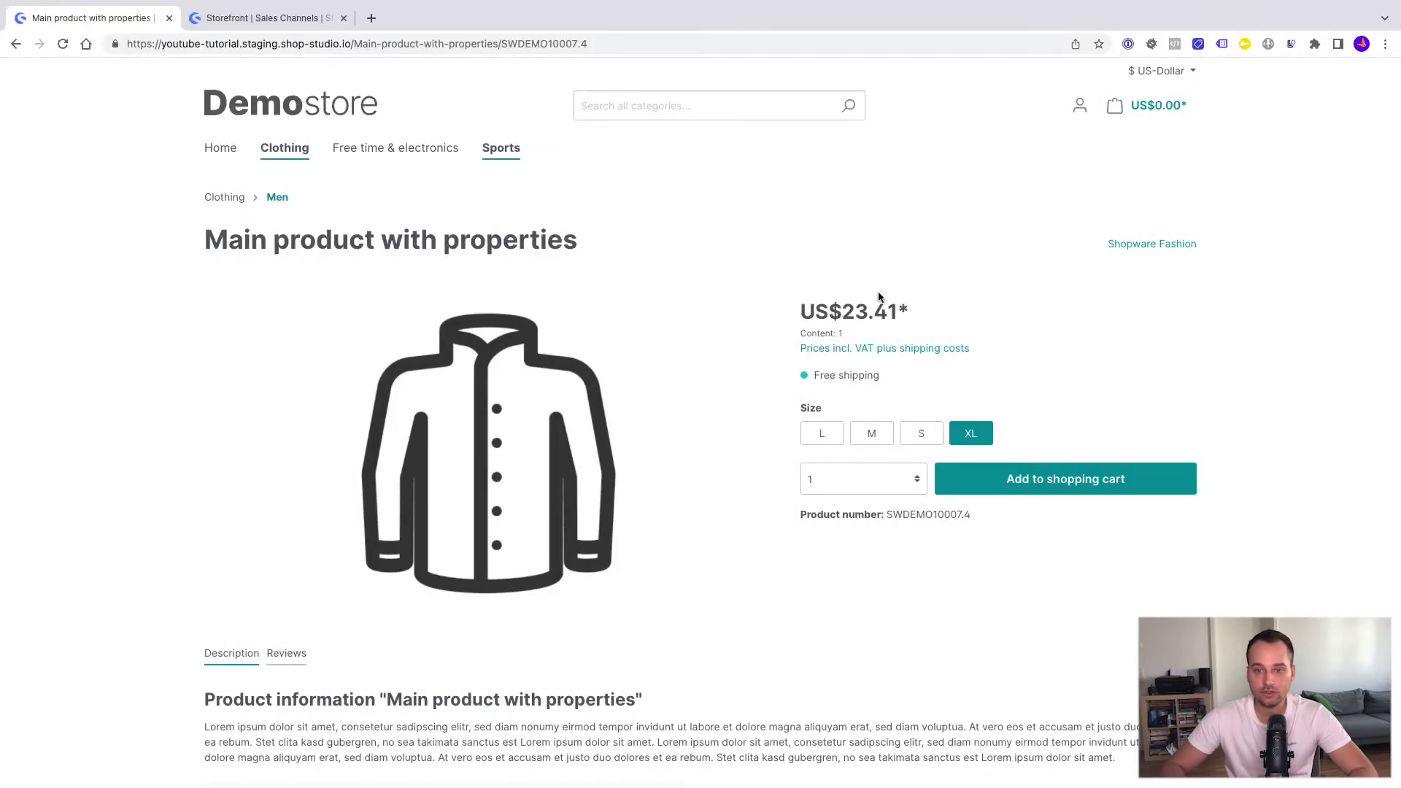
{"action": "left_click", "coordinate": [1177, 73]}
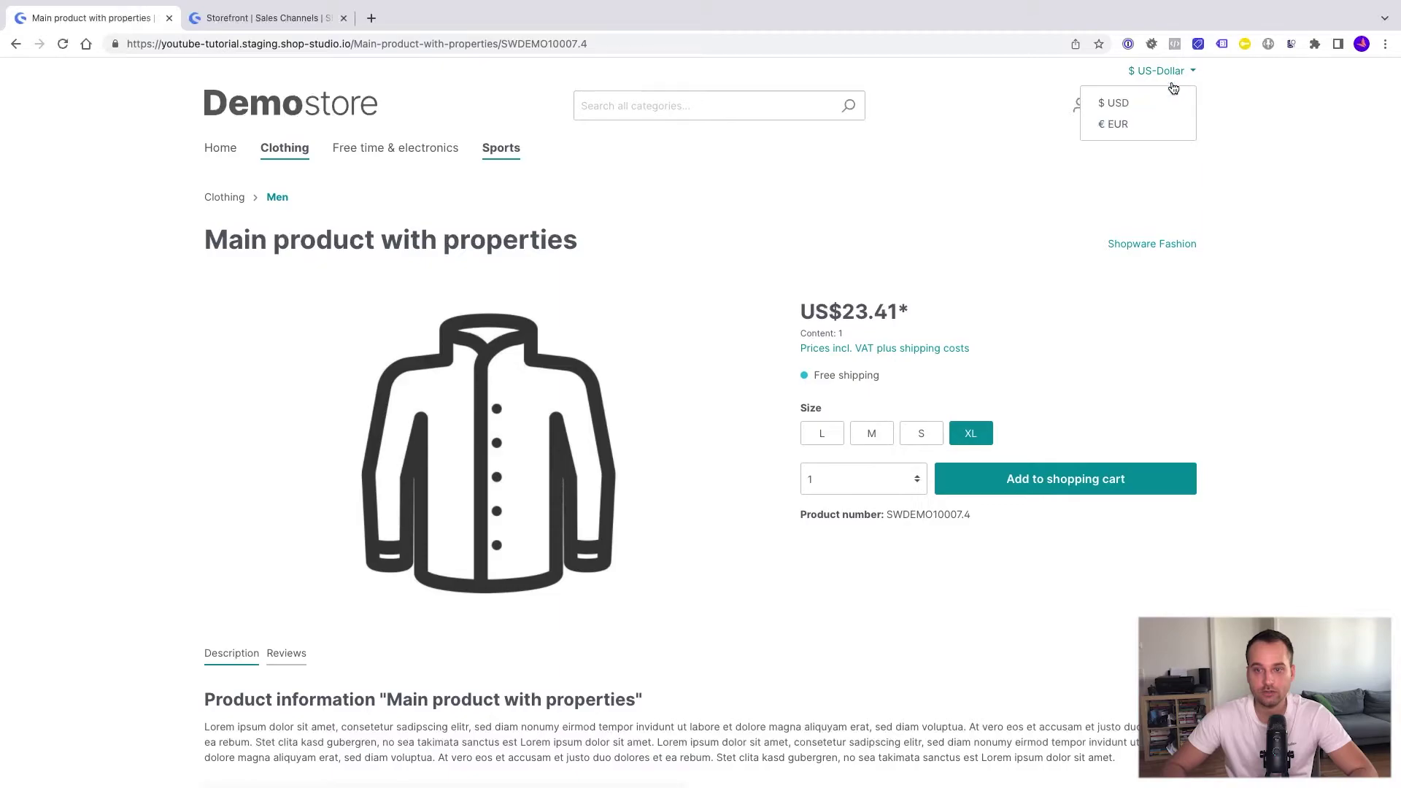
{"action": "left_click", "coordinate": [1133, 121]}
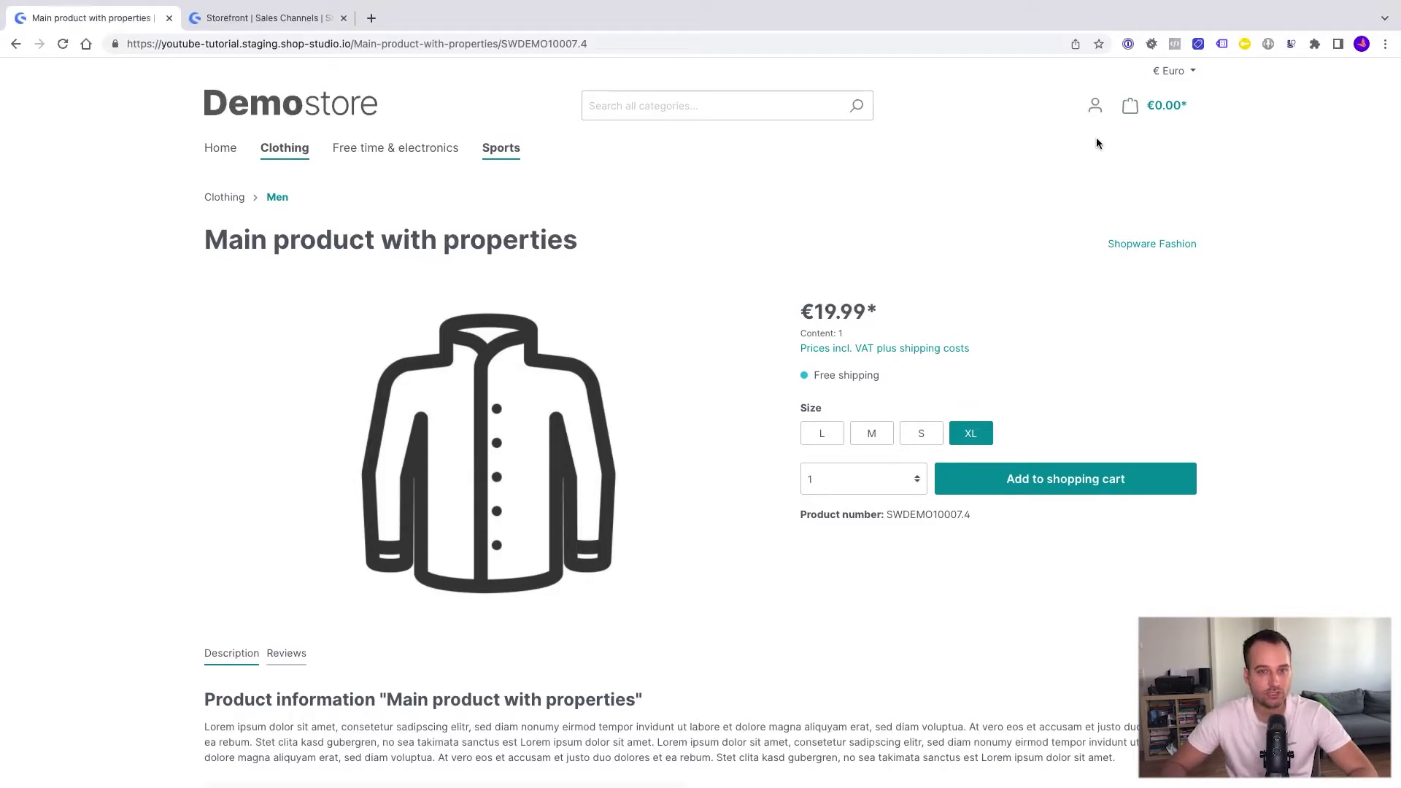
Step: Back in the Storefront channel admin, scroll to Domains and select the English domain's host name
{"action": "left_click", "coordinate": [267, 18]}
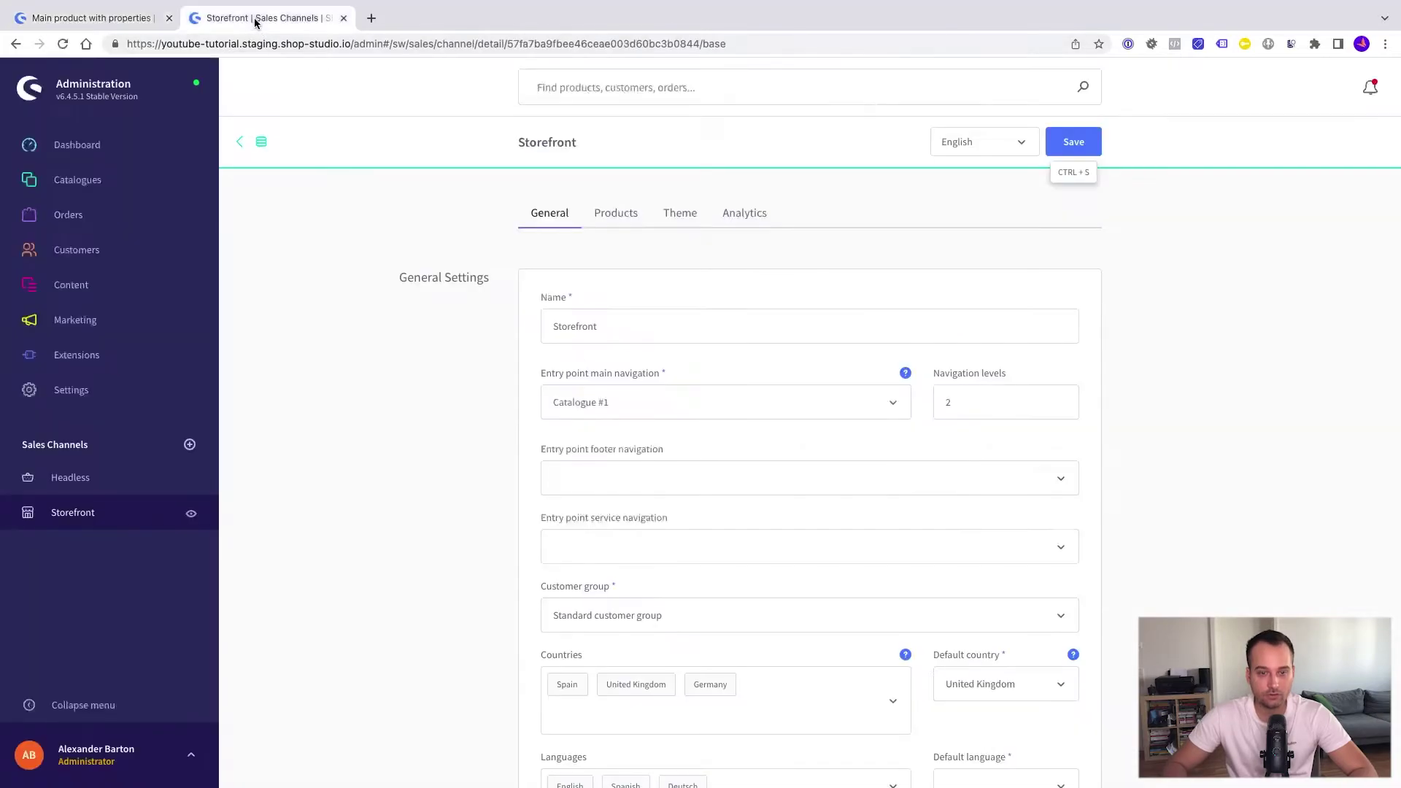
{"action": "scroll", "coordinate": [636, 336], "scroll_direction": "down", "scroll_amount": 5}
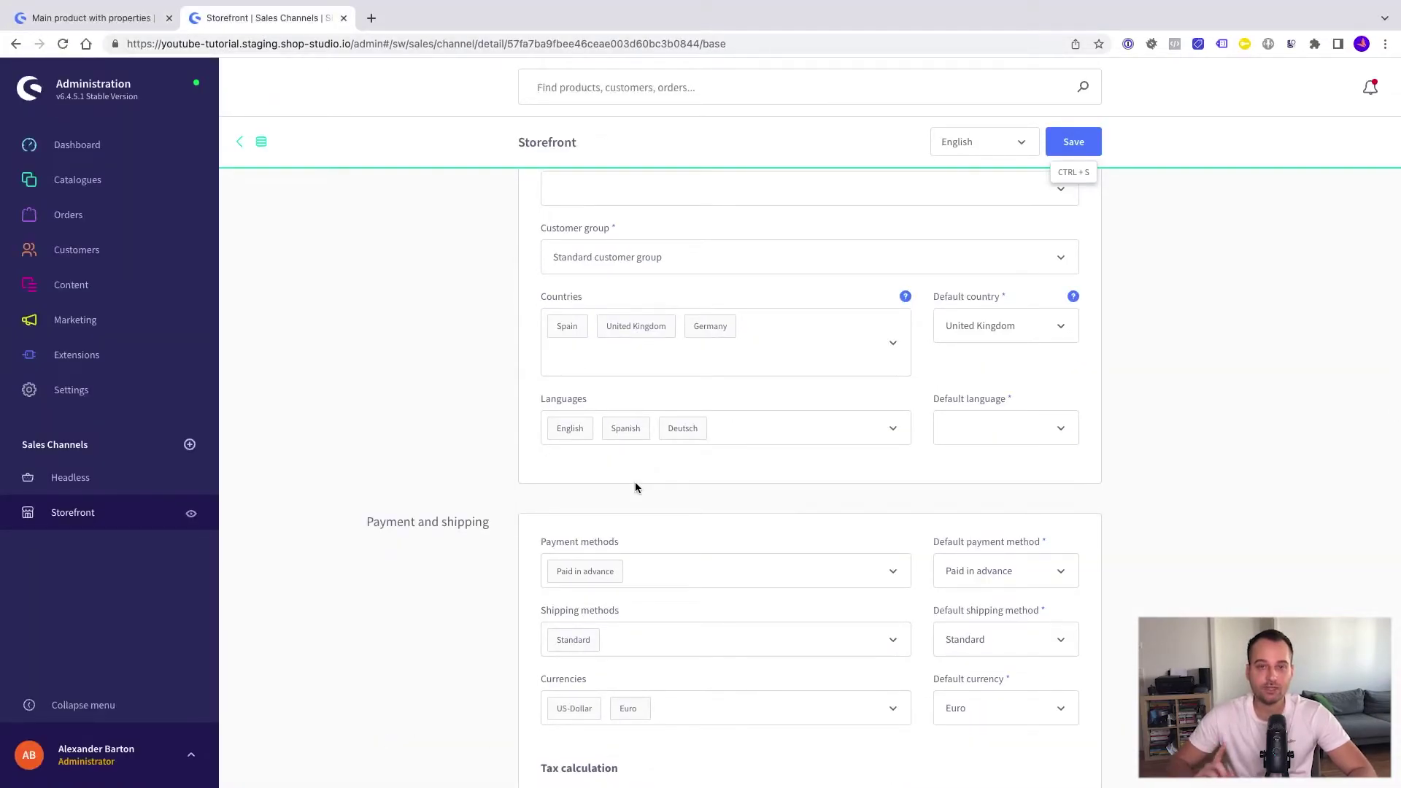
{"action": "scroll", "coordinate": [634, 488], "scroll_direction": "down", "scroll_amount": 12}
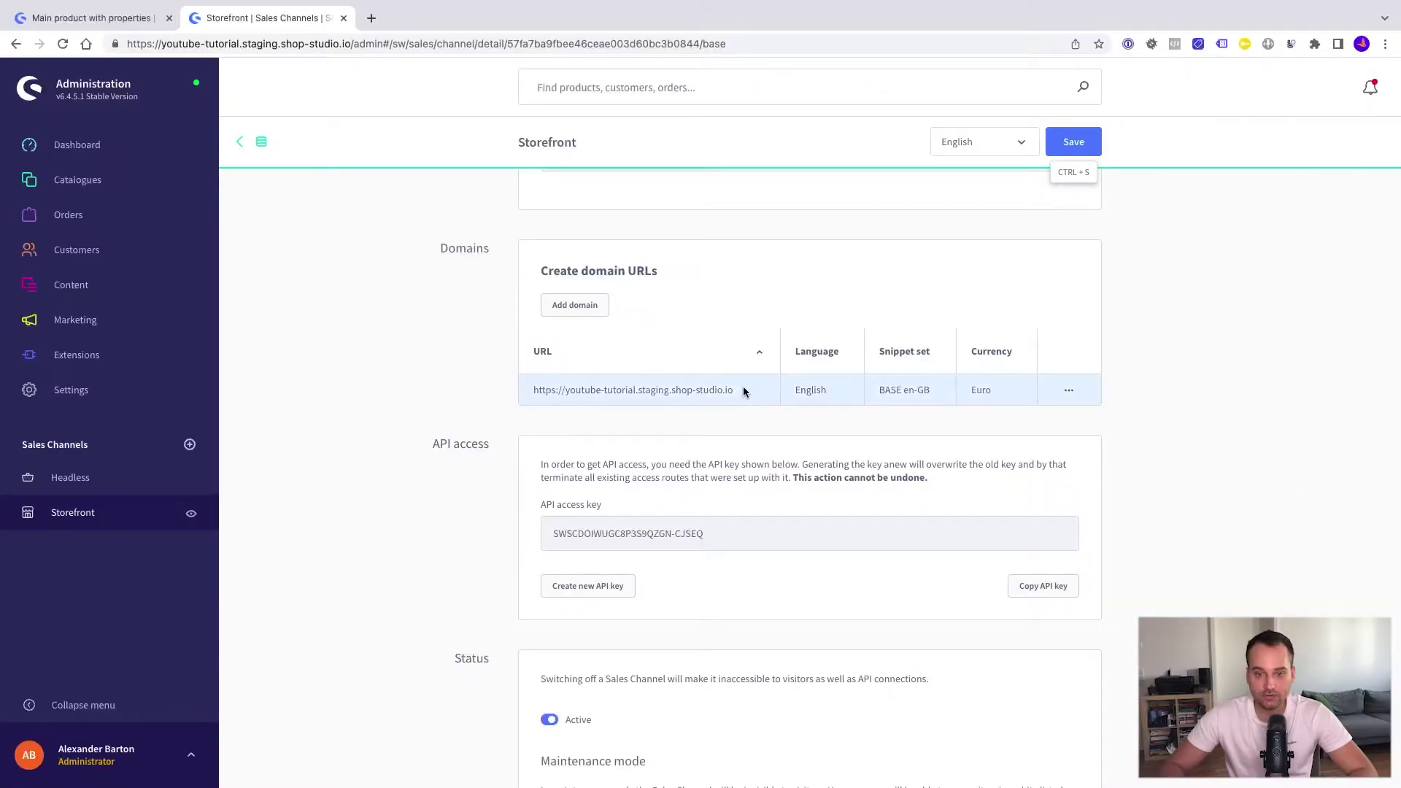
{"action": "left_click_drag", "start_coordinate": [244, 93], "coordinate": [0, 82]}
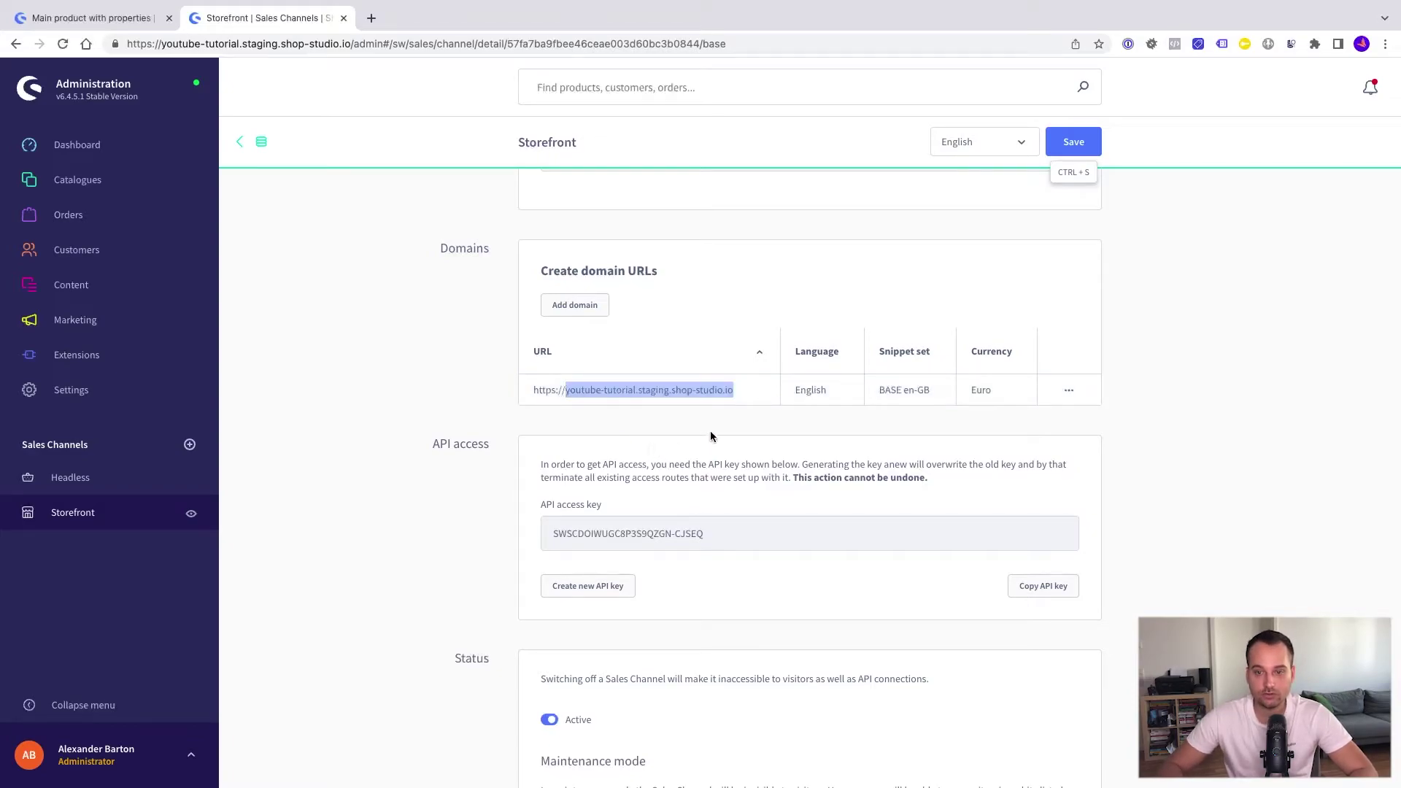
Step: Add a Spanish domain at the pasted shop URL plus /es with Euro and LanguagePack es-ES snippets
{"action": "left_click", "coordinate": [575, 305]}
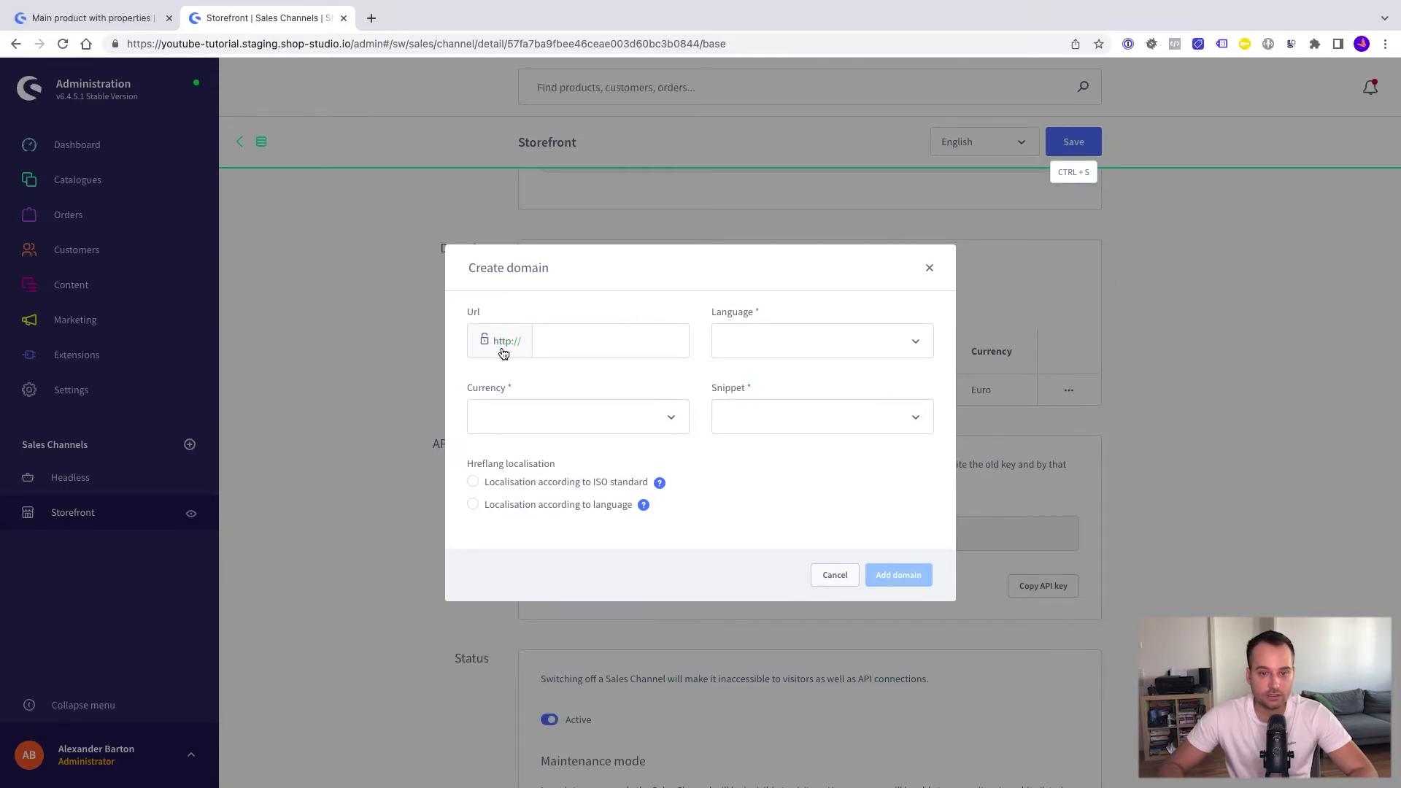
{"action": "left_click", "coordinate": [559, 342]}
{"action": "key", "text": "ctrl+v"}
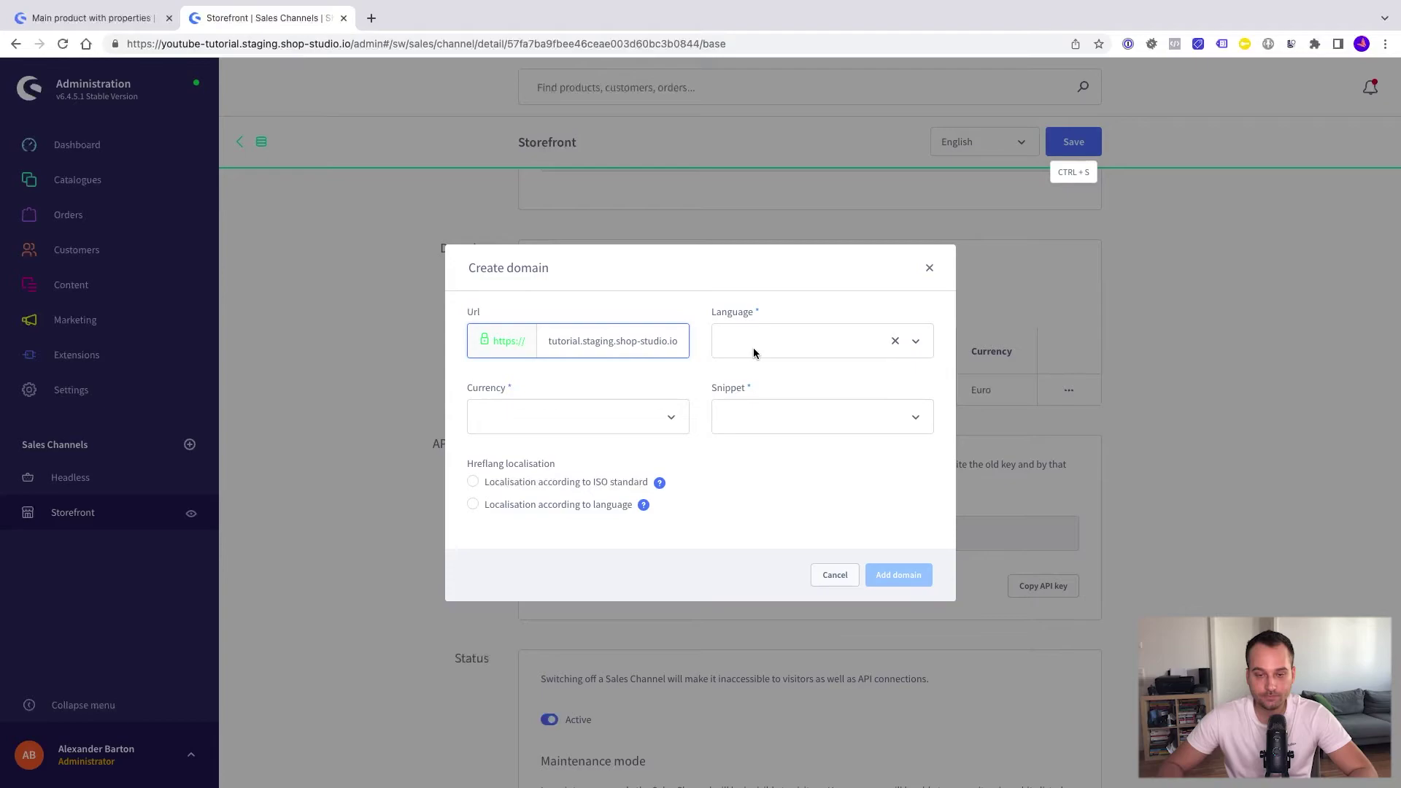
{"action": "key", "text": "End"}
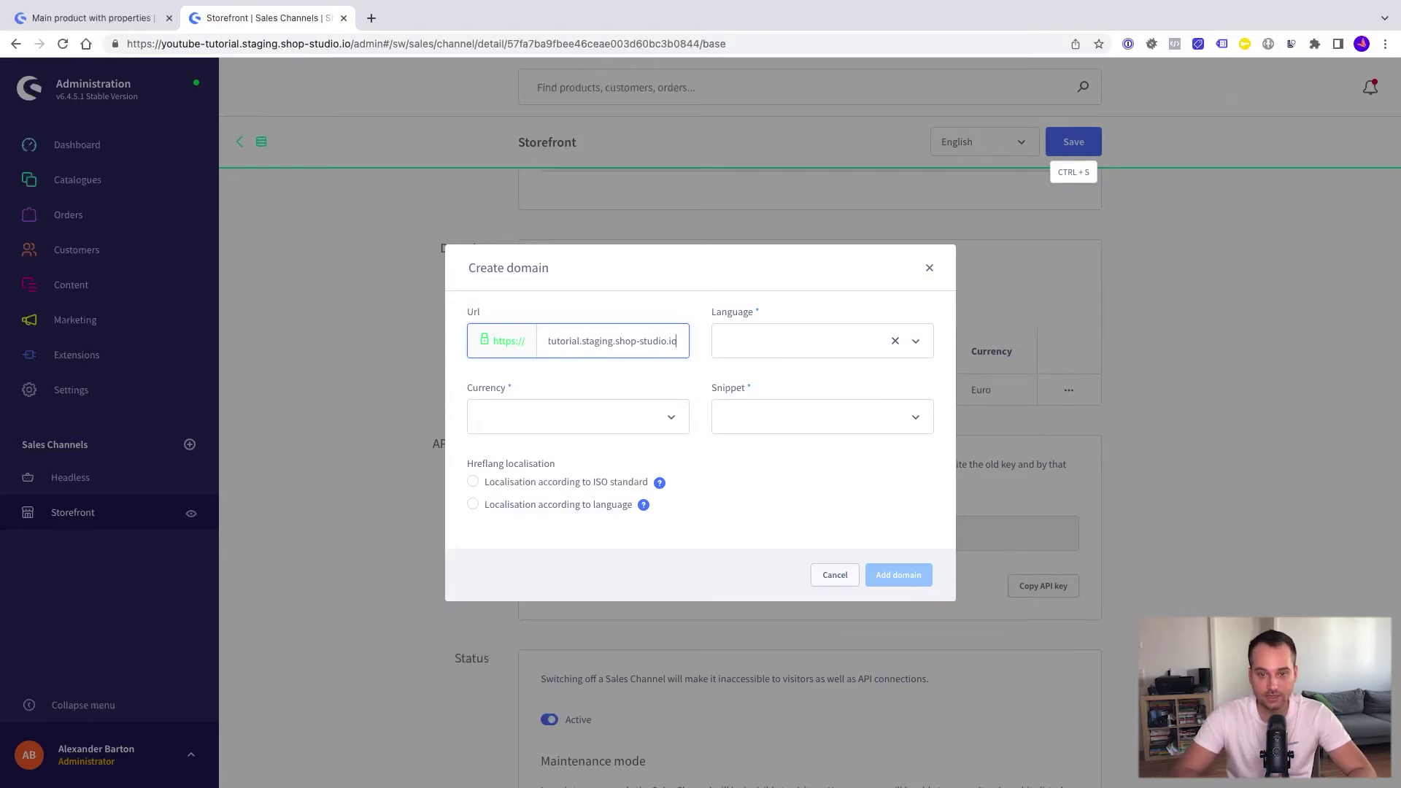
{"action": "left_click", "coordinate": [755, 349]}
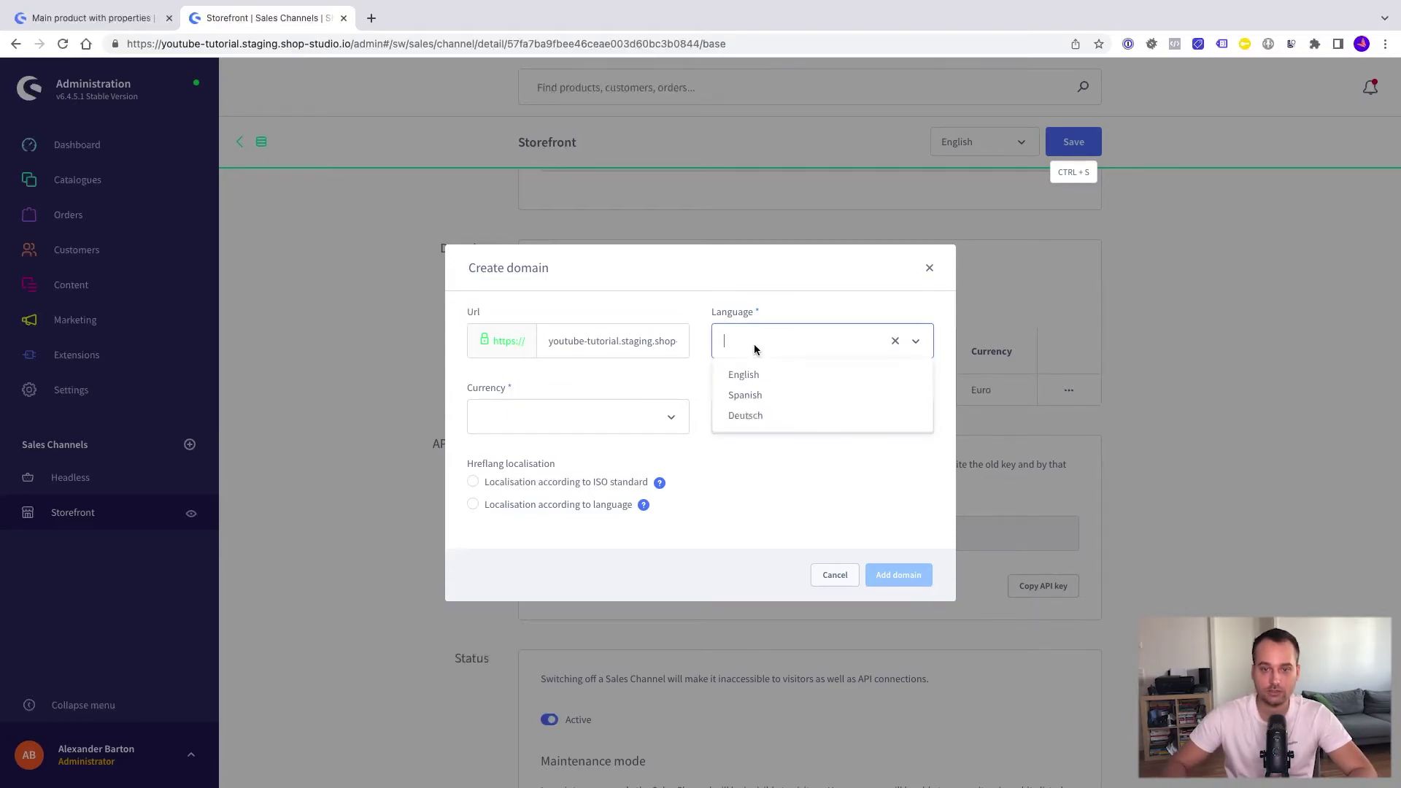
{"action": "left_click", "coordinate": [759, 395]}
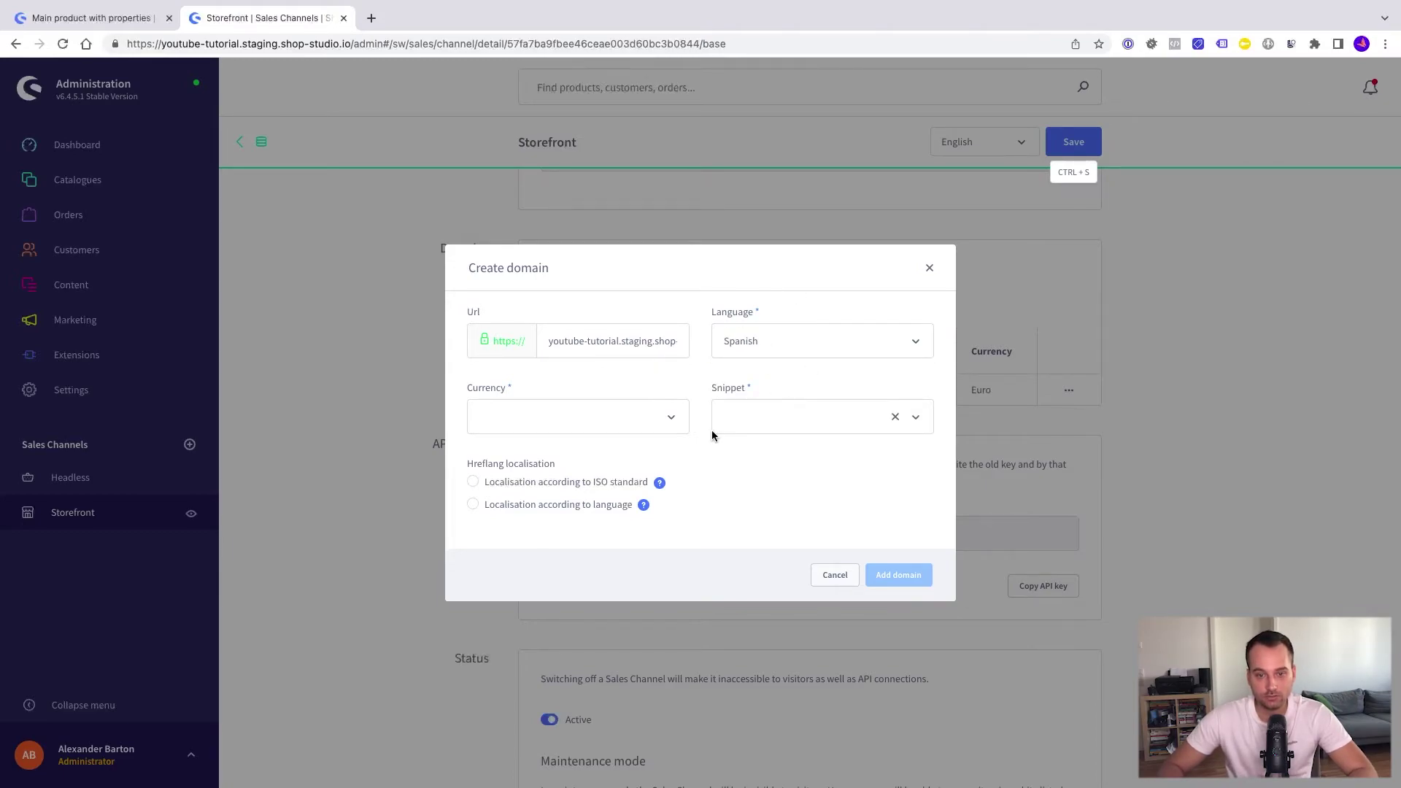
{"action": "left_click", "coordinate": [606, 421]}
{"action": "left_click", "coordinate": [549, 473]}
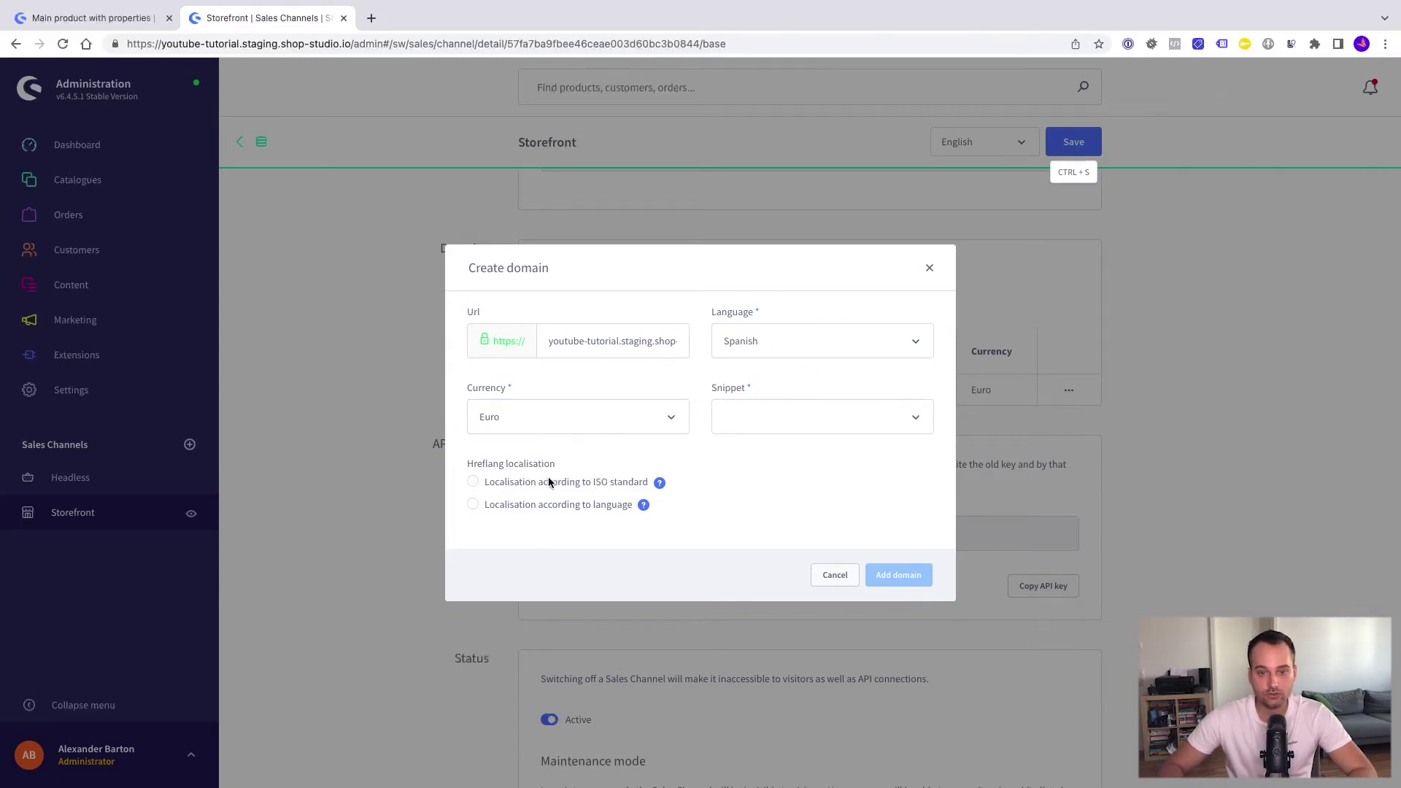
{"action": "left_click", "coordinate": [764, 424]}
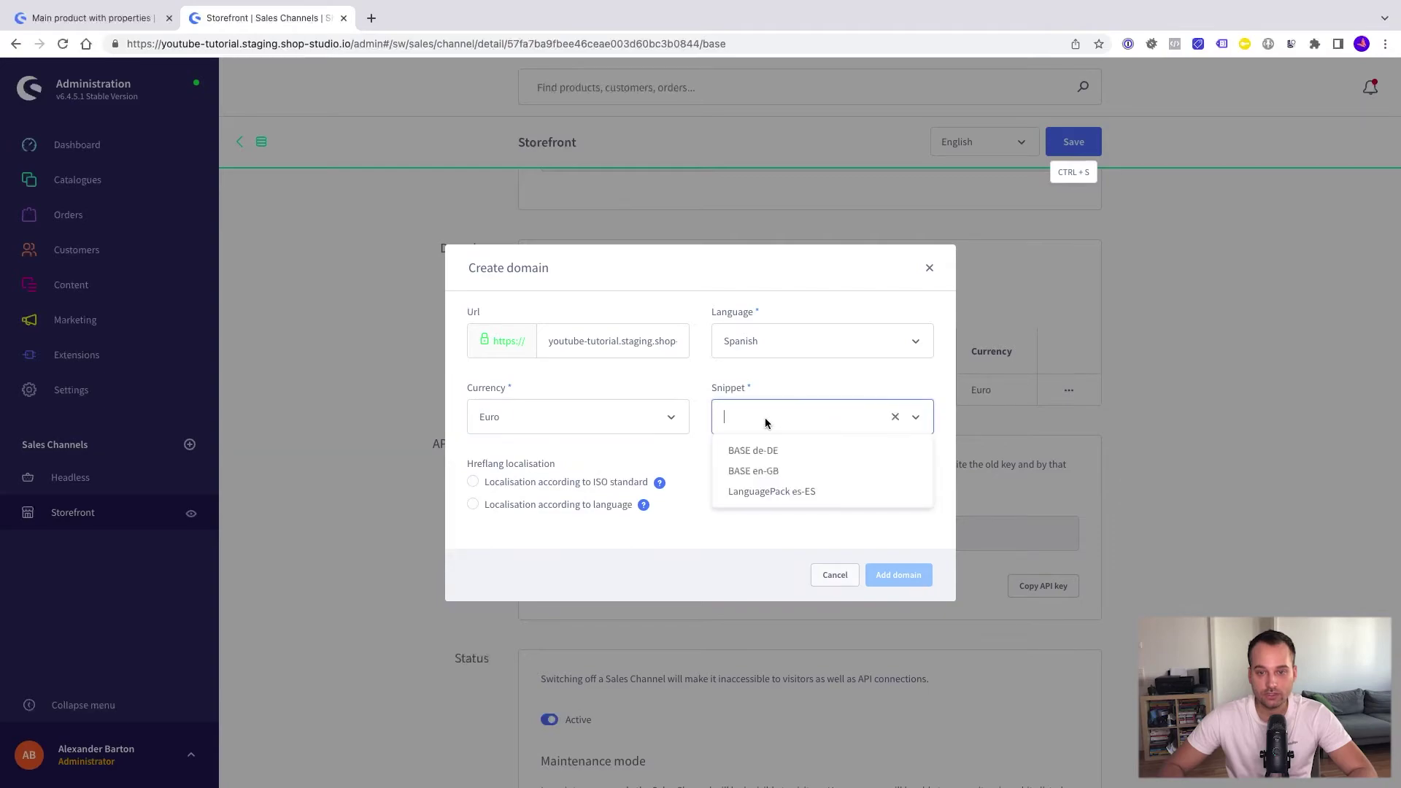
{"action": "left_click", "coordinate": [774, 493]}
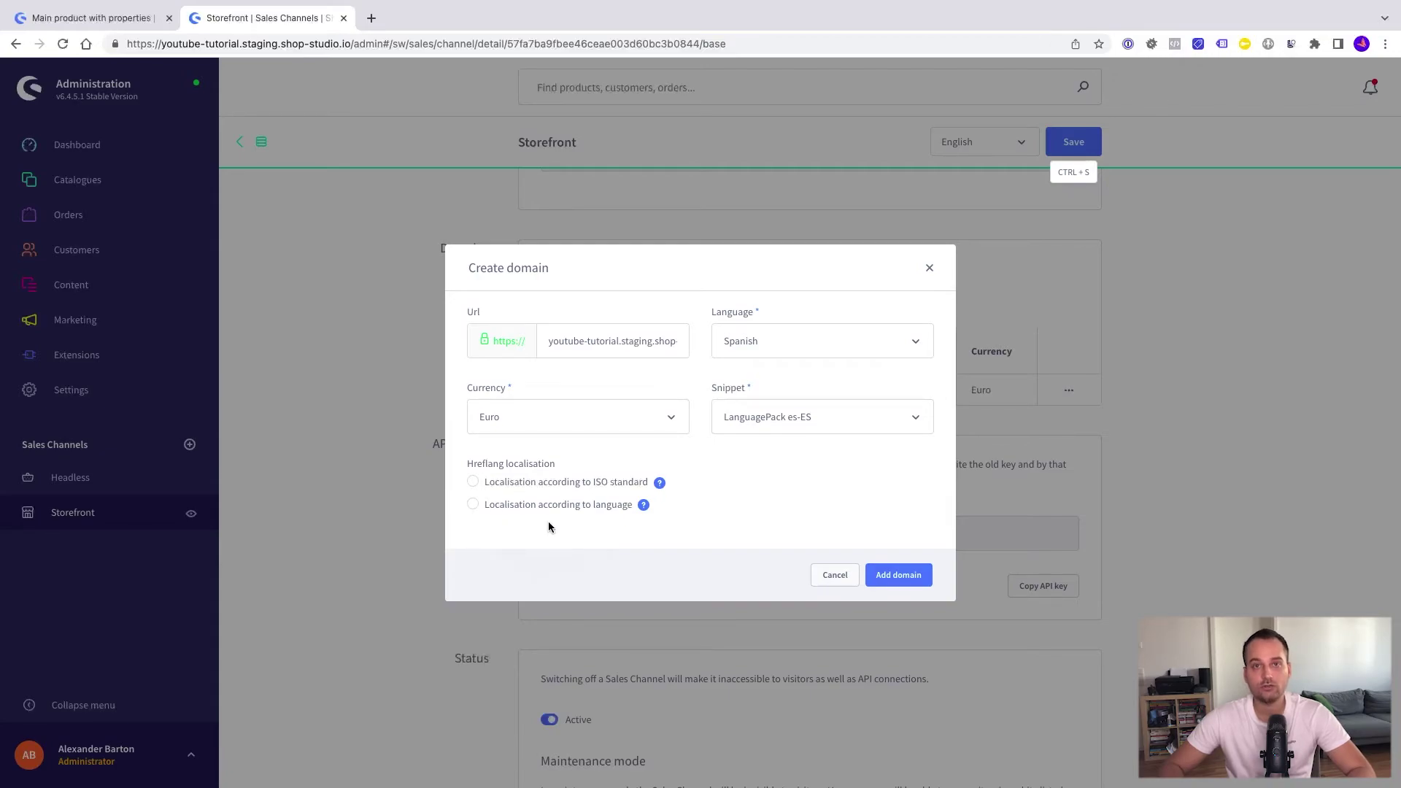
{"action": "left_click", "coordinate": [472, 505]}
{"action": "left_click", "coordinate": [899, 576]}
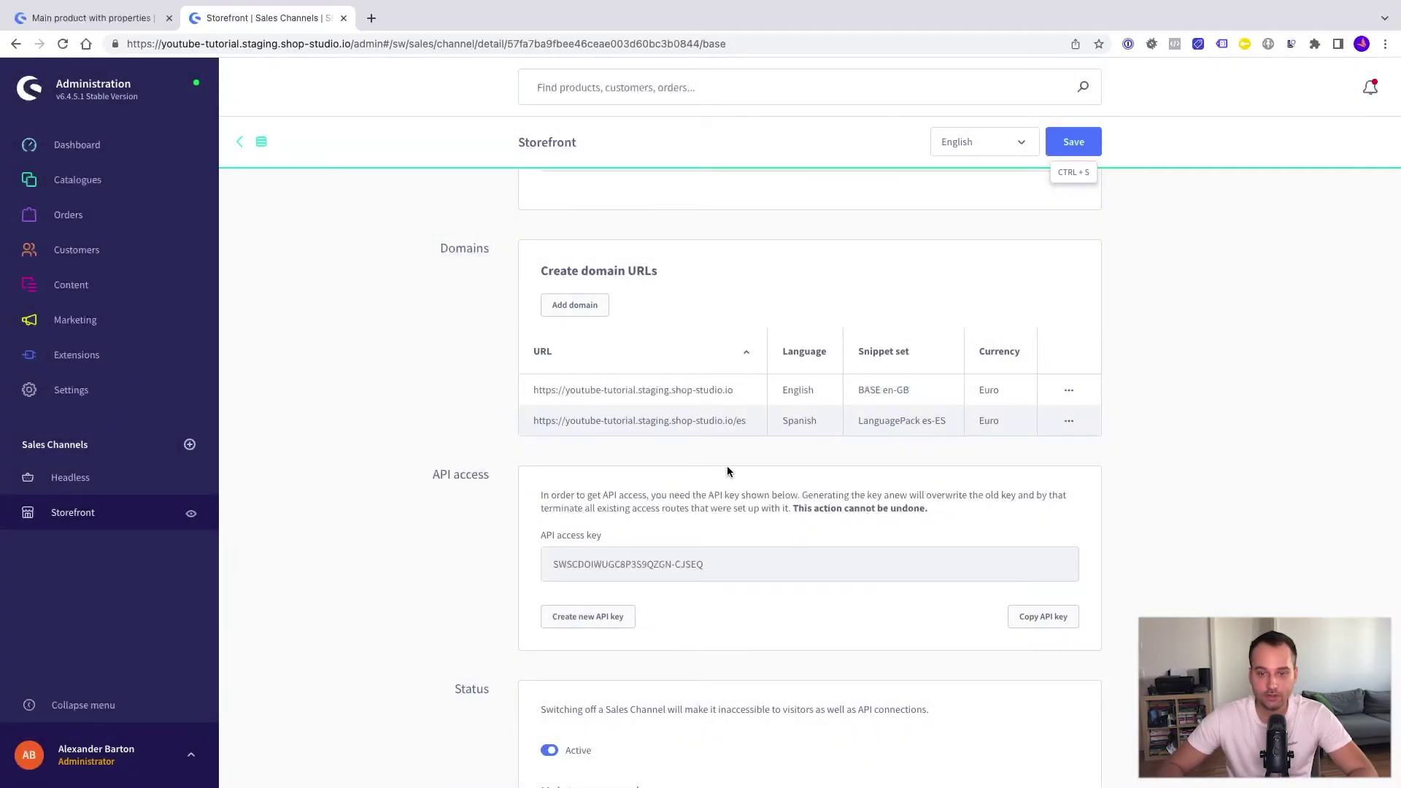
Step: Start a new domain with the pasted shop URL, Deutsch language and Euro currency
{"action": "left_click", "coordinate": [582, 306]}
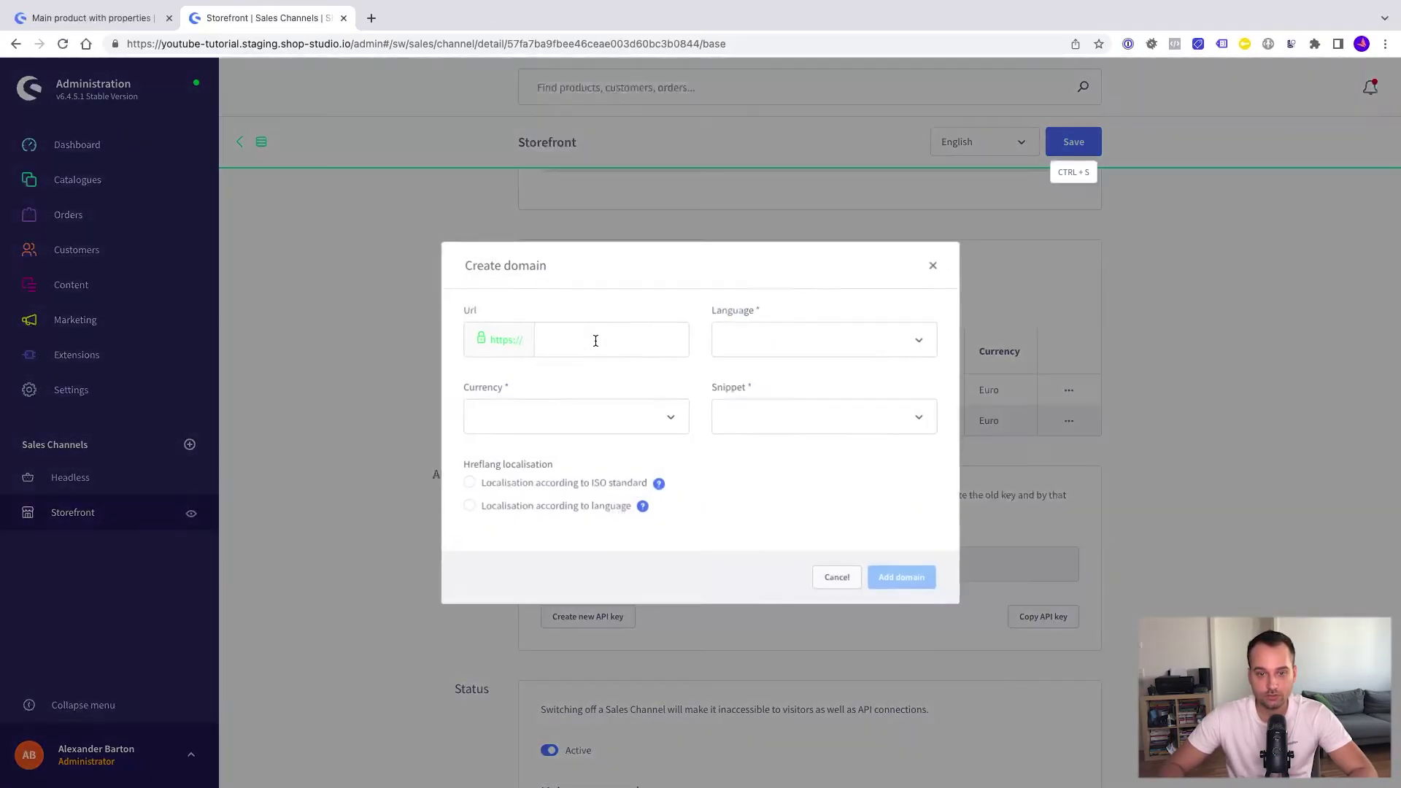
{"action": "left_click", "coordinate": [579, 337]}
{"action": "type", "text": "tutorial.staging.shop-studio.io"}
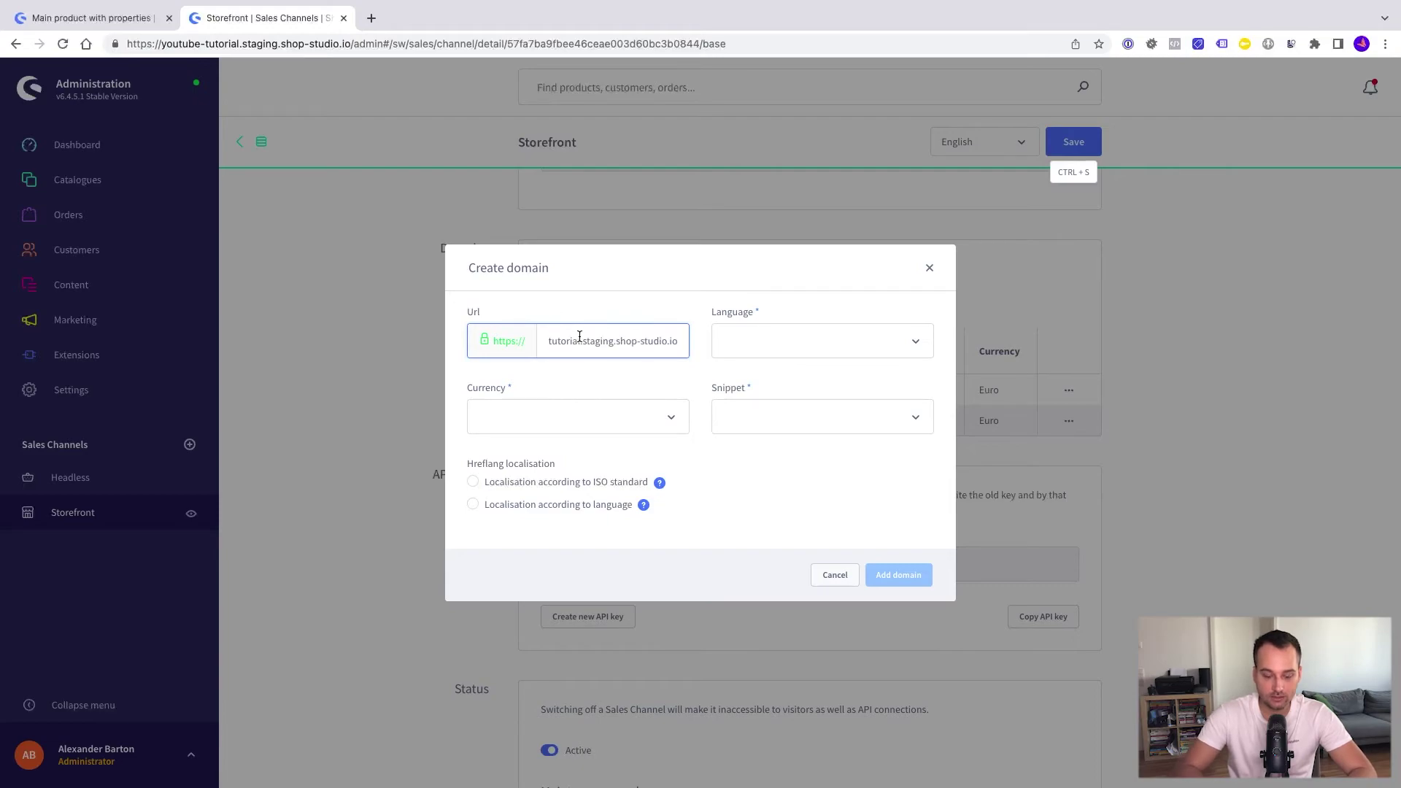
{"action": "left_click", "coordinate": [742, 342]}
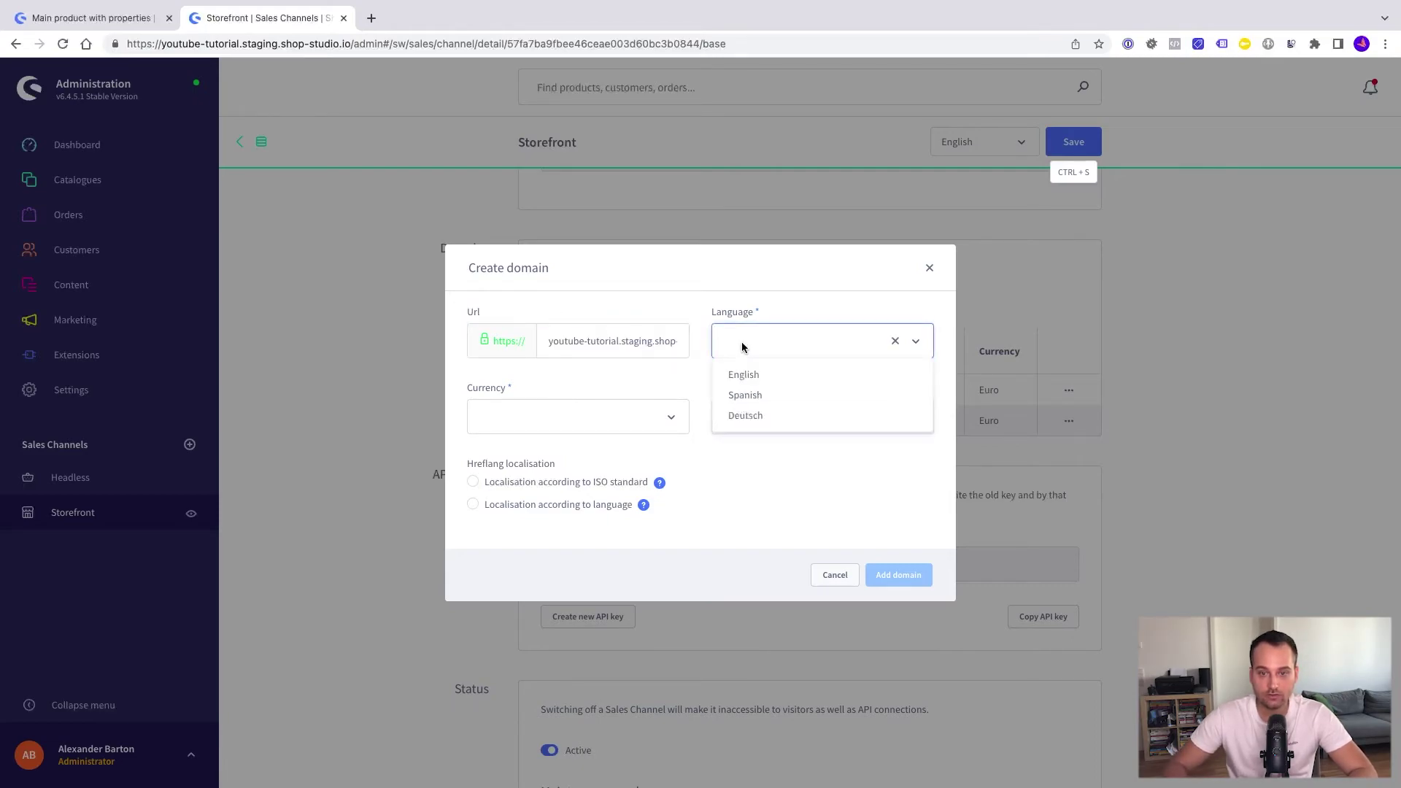
{"action": "left_click", "coordinate": [749, 415]}
{"action": "left_click", "coordinate": [581, 416]}
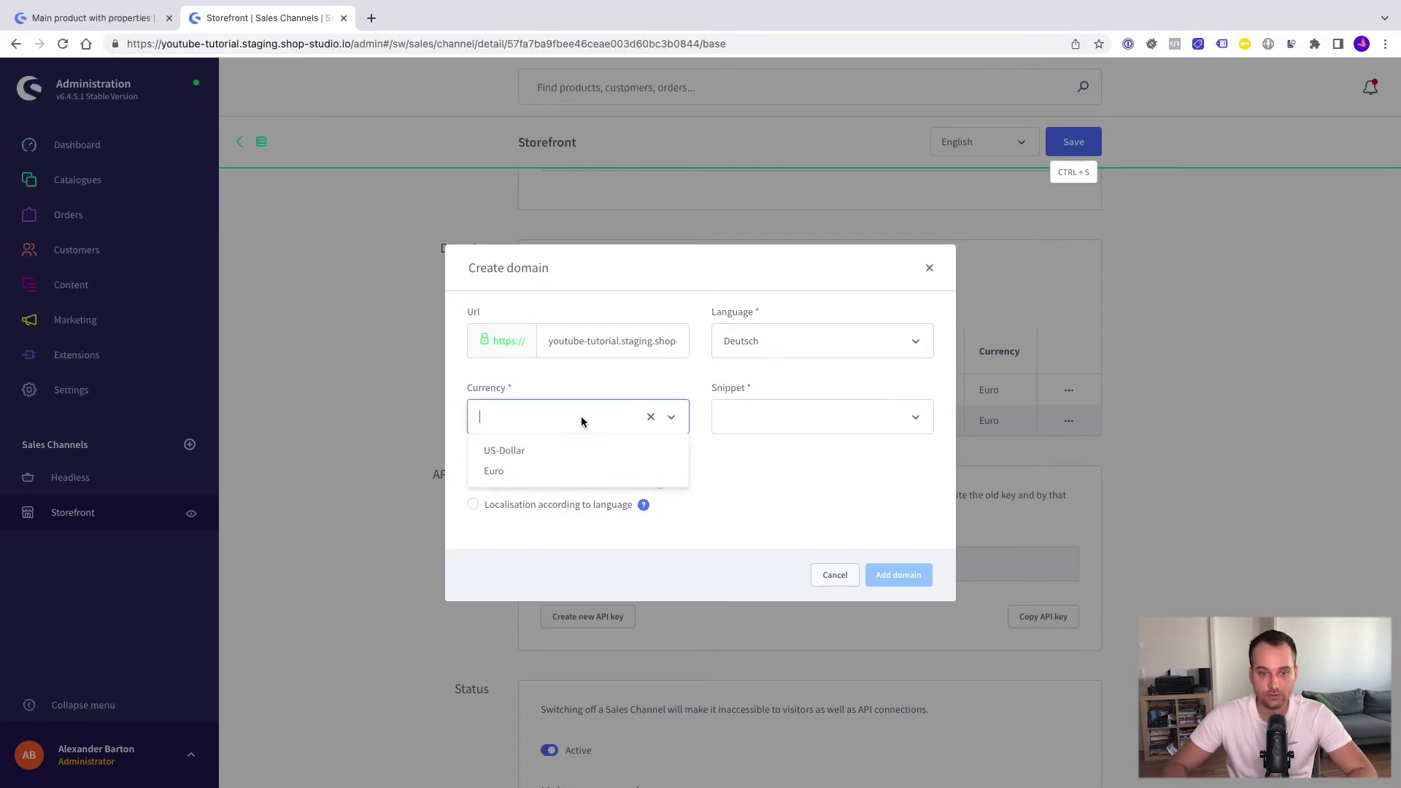
{"action": "left_click", "coordinate": [554, 468]}
Step: Choose the BASE de-DE snippet set, append /de to the URL, set hreflang by language, and add it
{"action": "left_click", "coordinate": [771, 417]}
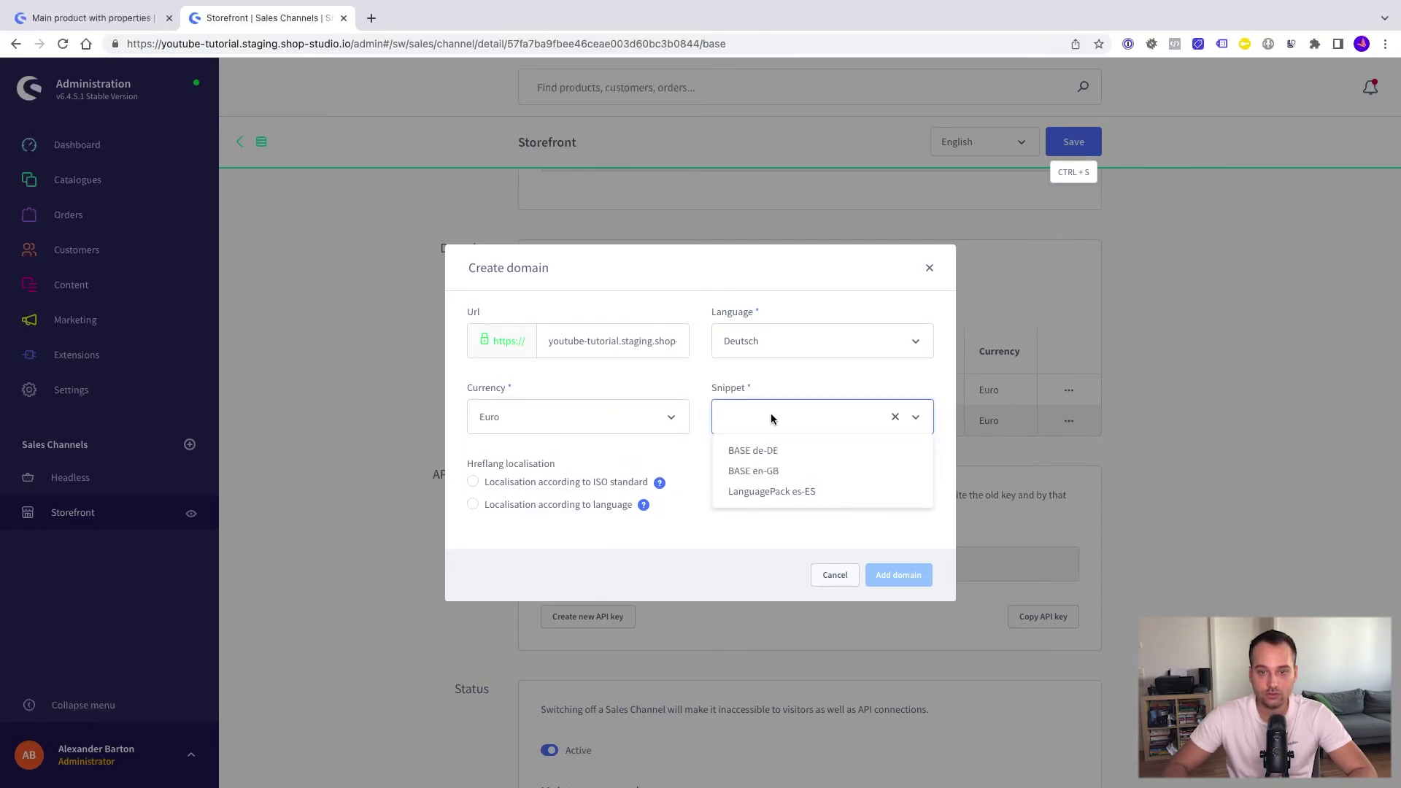
{"action": "left_click", "coordinate": [773, 450]}
{"action": "left_click", "coordinate": [605, 337]}
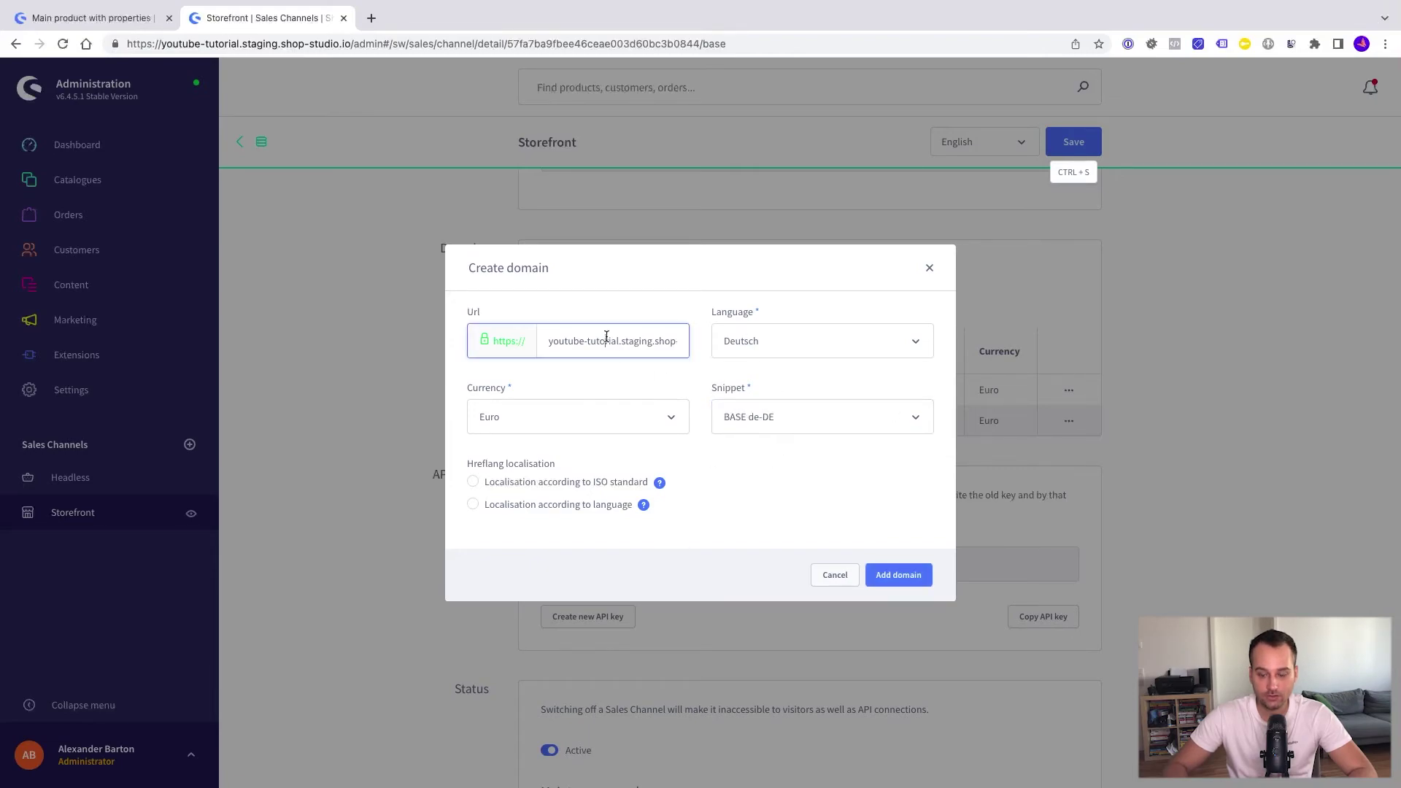
{"action": "key", "text": "End"}
{"action": "type", "text": "/de"}
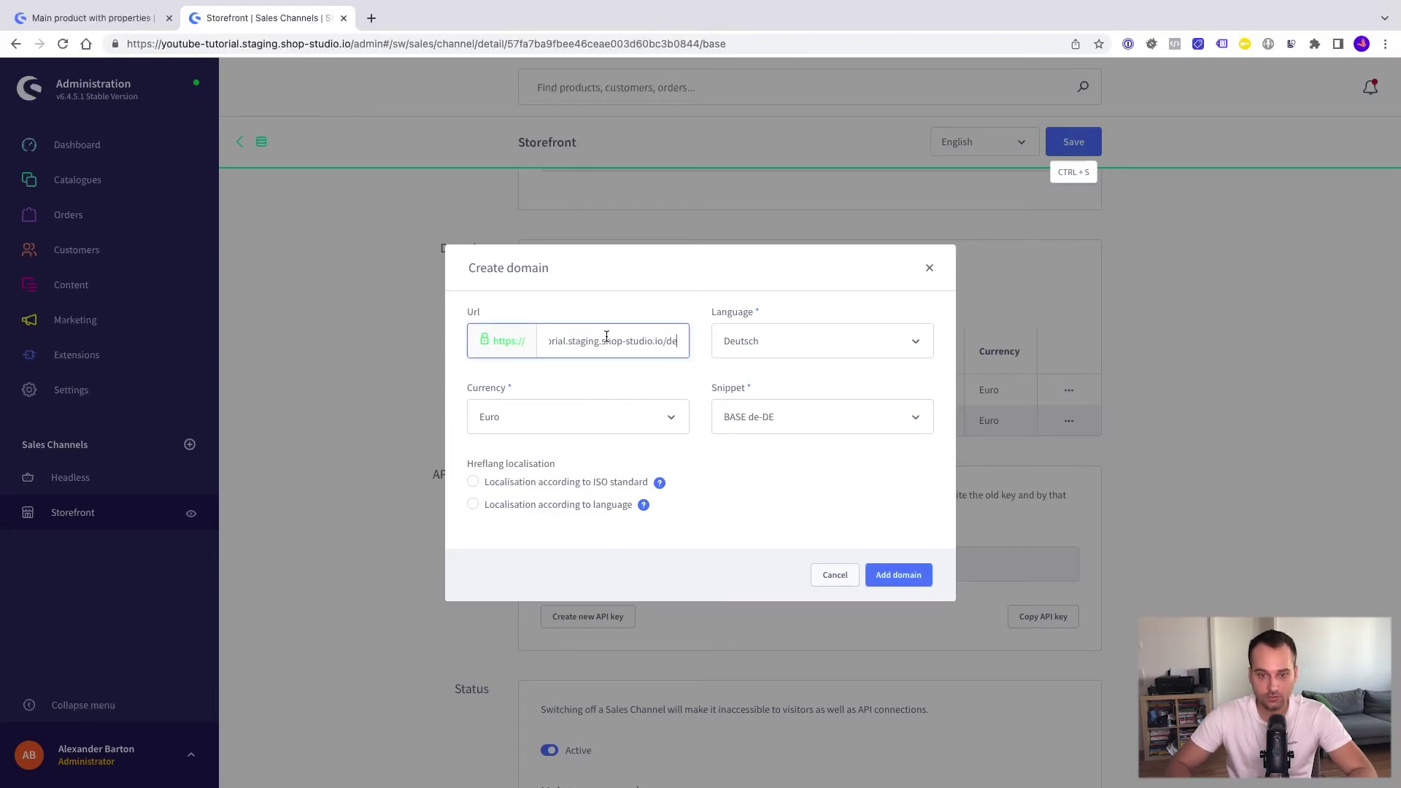
{"action": "left_click", "coordinate": [471, 513]}
{"action": "left_click", "coordinate": [473, 504]}
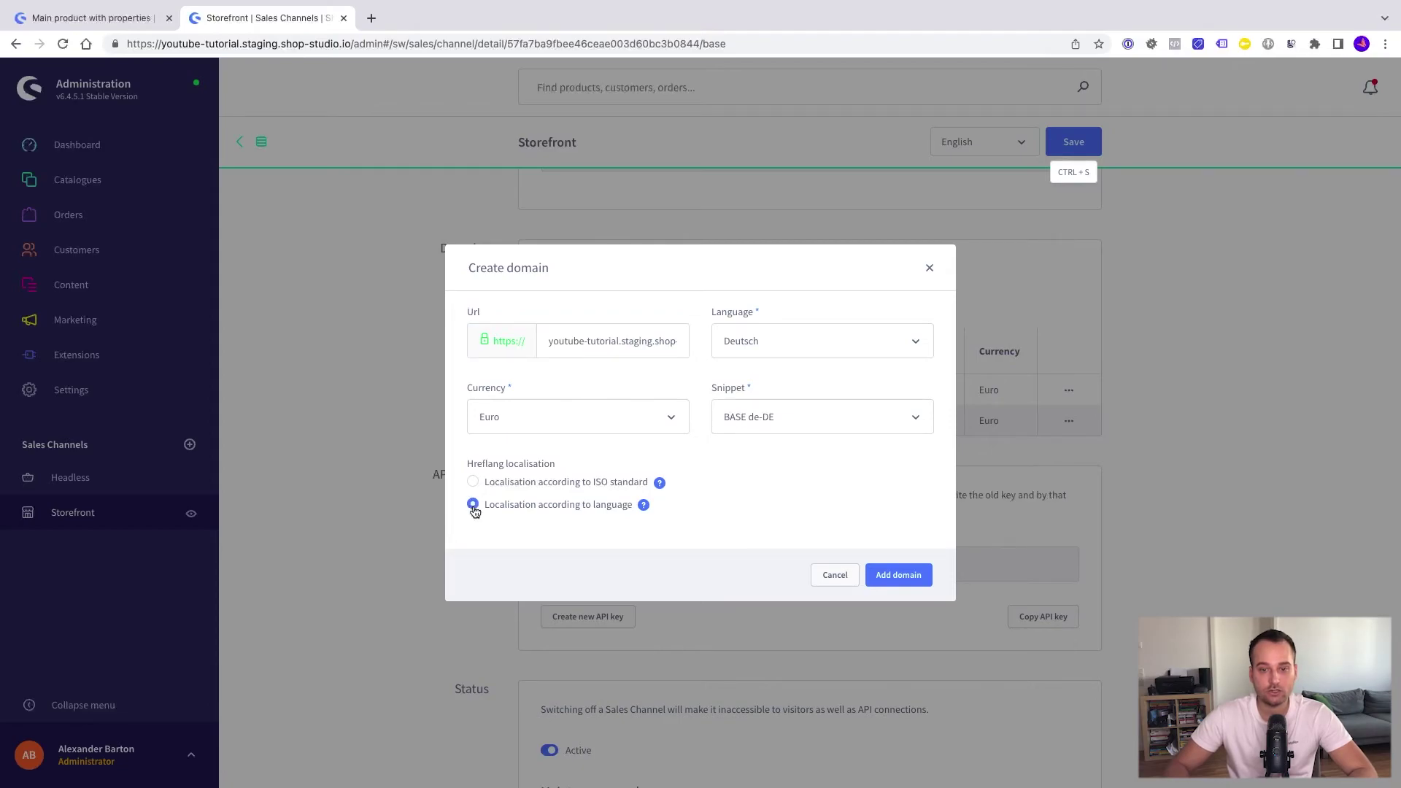
{"action": "left_click", "coordinate": [882, 585]}
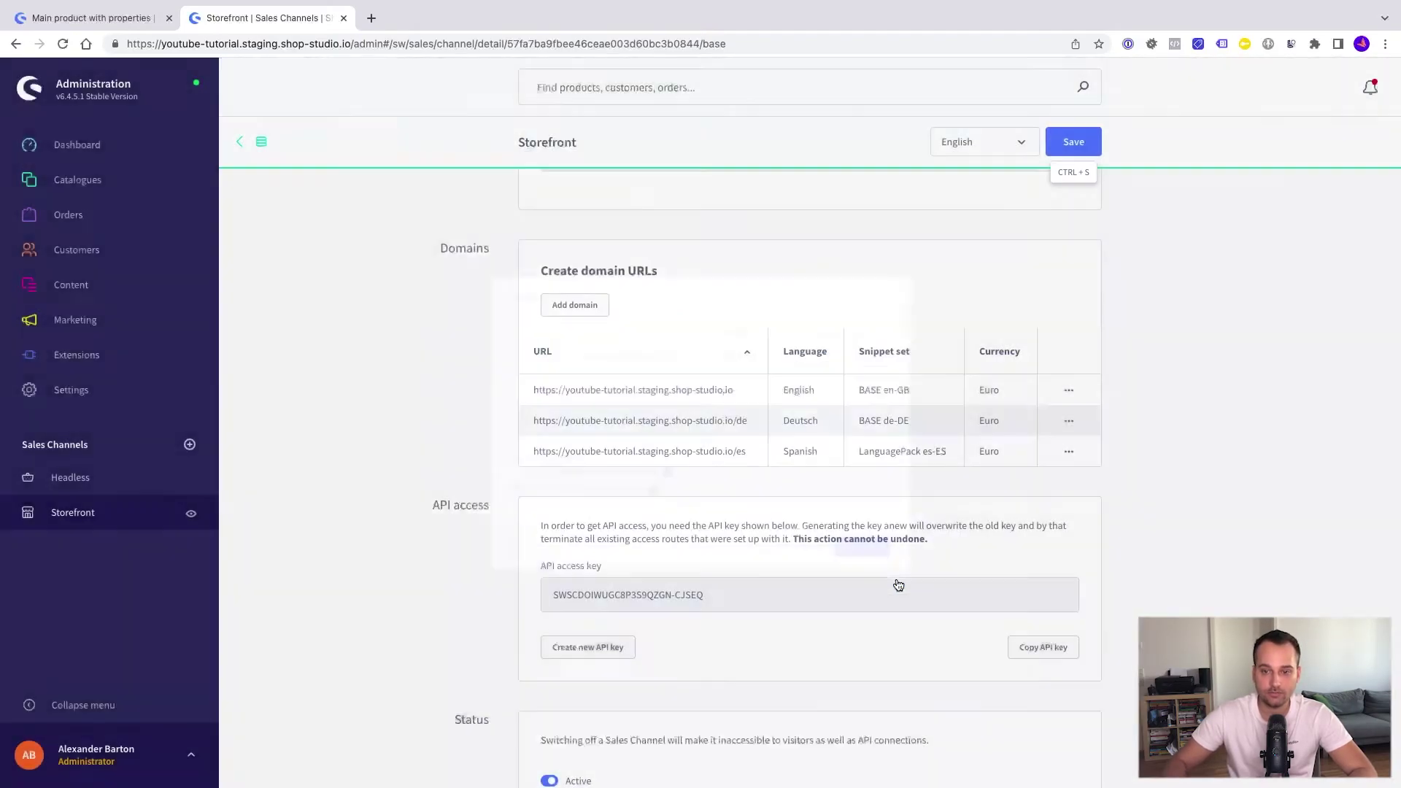
Step: Enable hreflang with the main English URL as default domain and save the sales channel
{"action": "scroll", "coordinate": [488, 436], "scroll_direction": "up", "scroll_amount": 5}
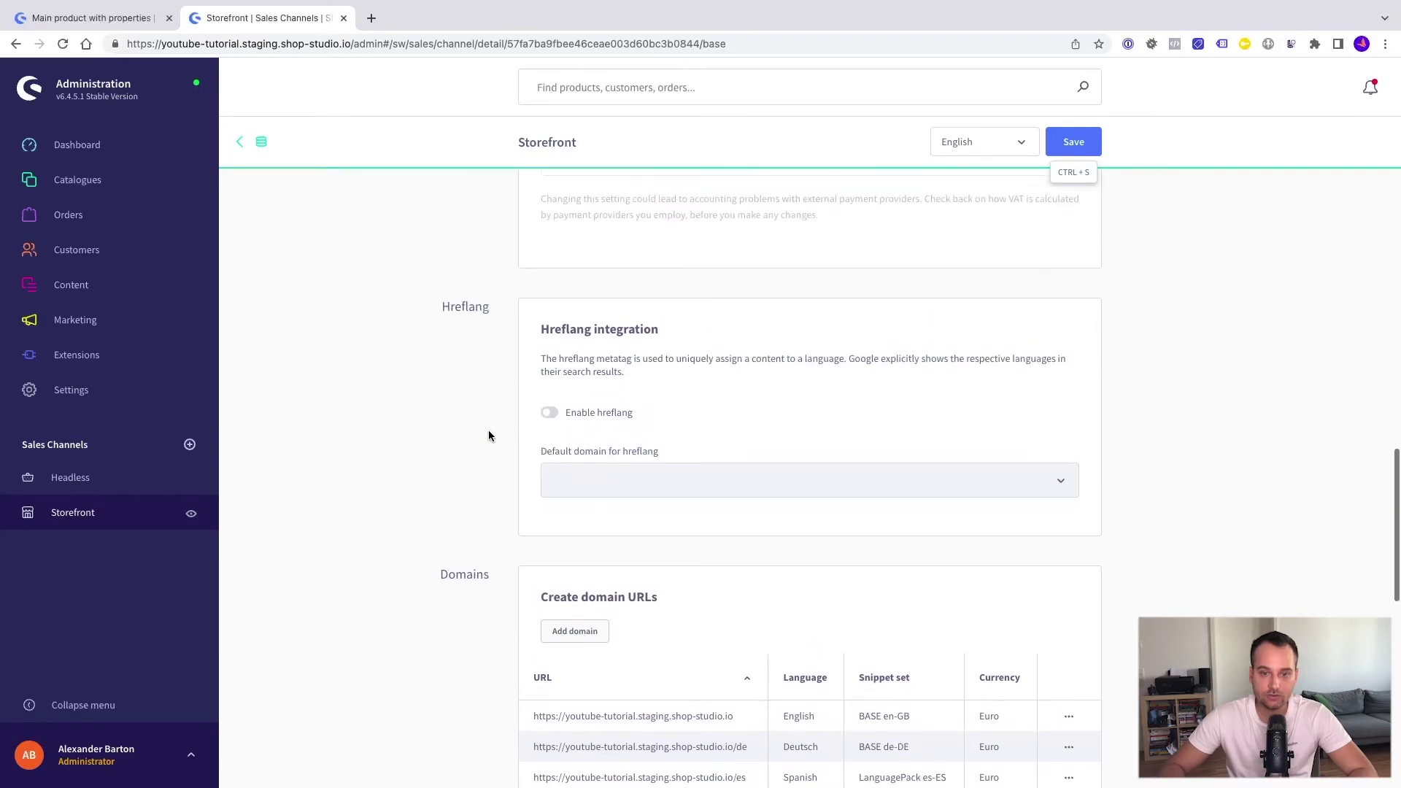
{"action": "left_click", "coordinate": [550, 419]}
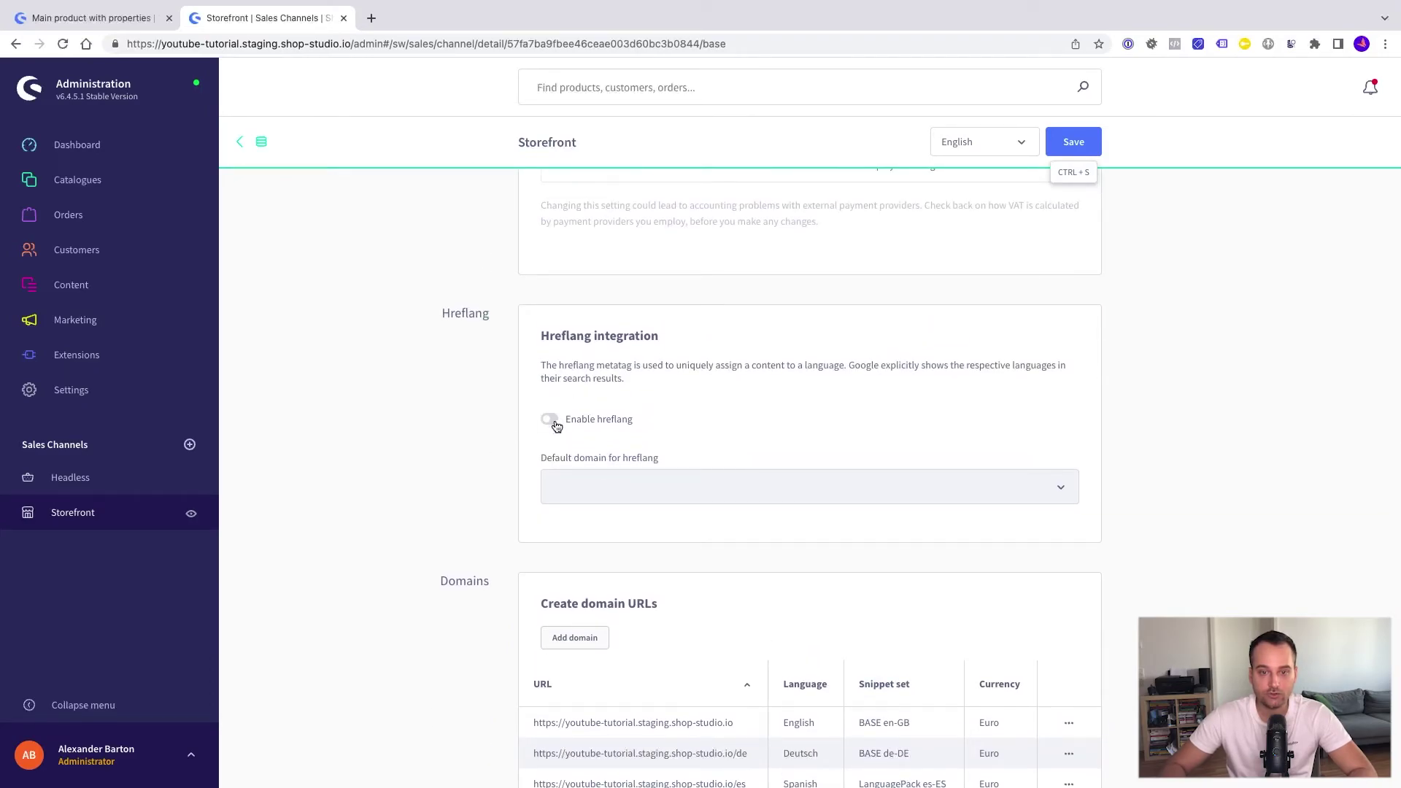
{"action": "left_click", "coordinate": [587, 479]}
{"action": "left_click", "coordinate": [596, 520]}
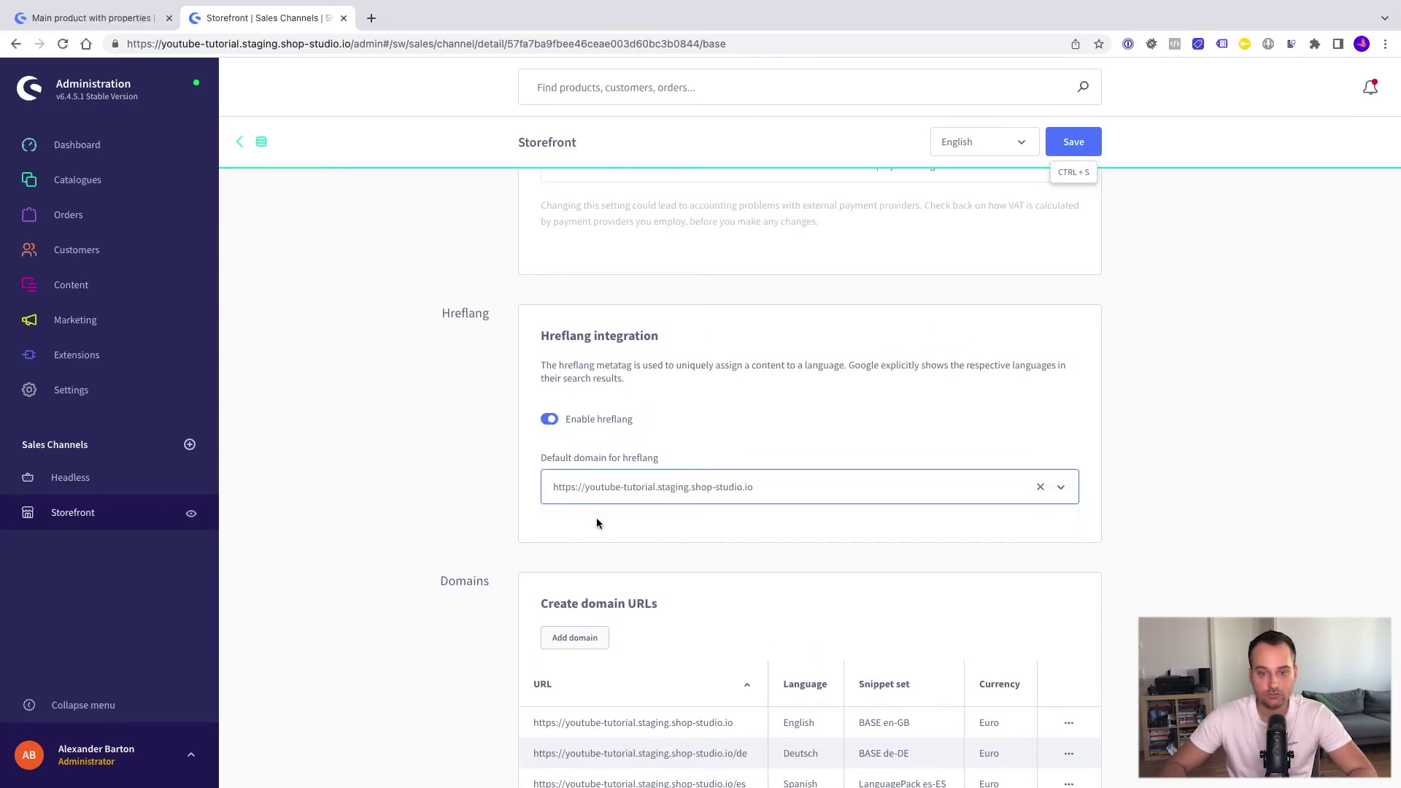
{"action": "scroll", "coordinate": [887, 369], "scroll_direction": "down", "scroll_amount": 3}
{"action": "left_click", "coordinate": [1079, 149]}
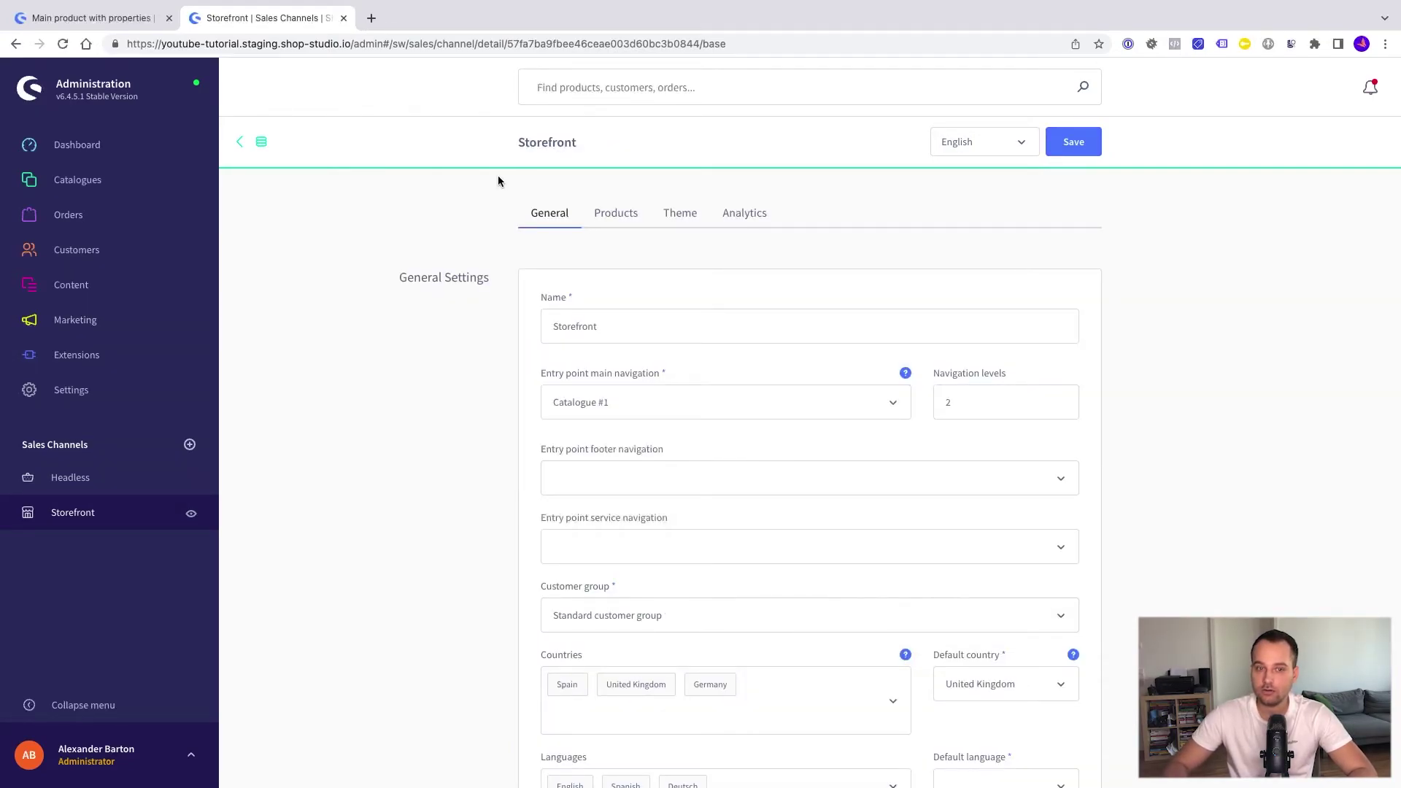
Step: Check the storefront product page, then return to the sales channel admin
{"action": "left_click", "coordinate": [116, 21]}
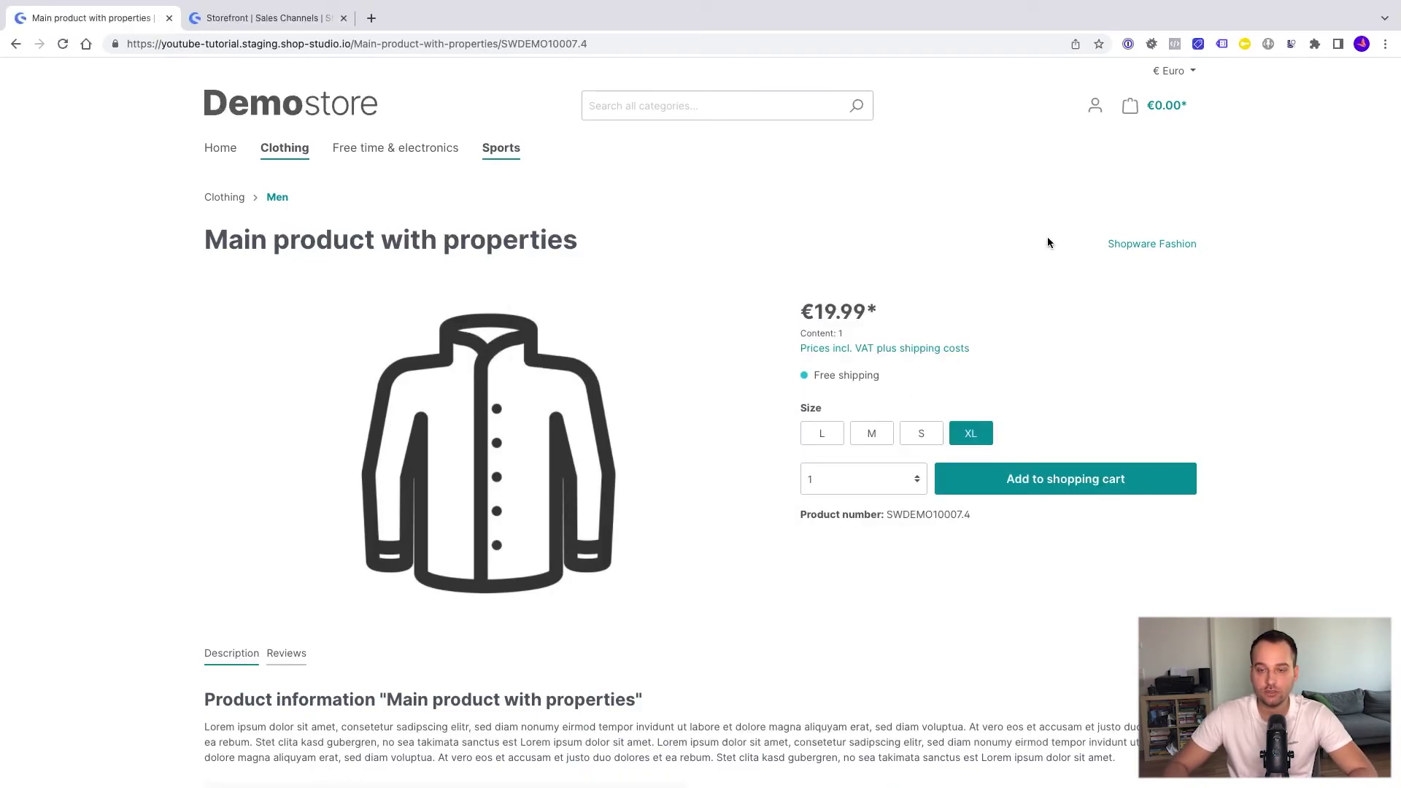
{"action": "left_click", "coordinate": [256, 23]}
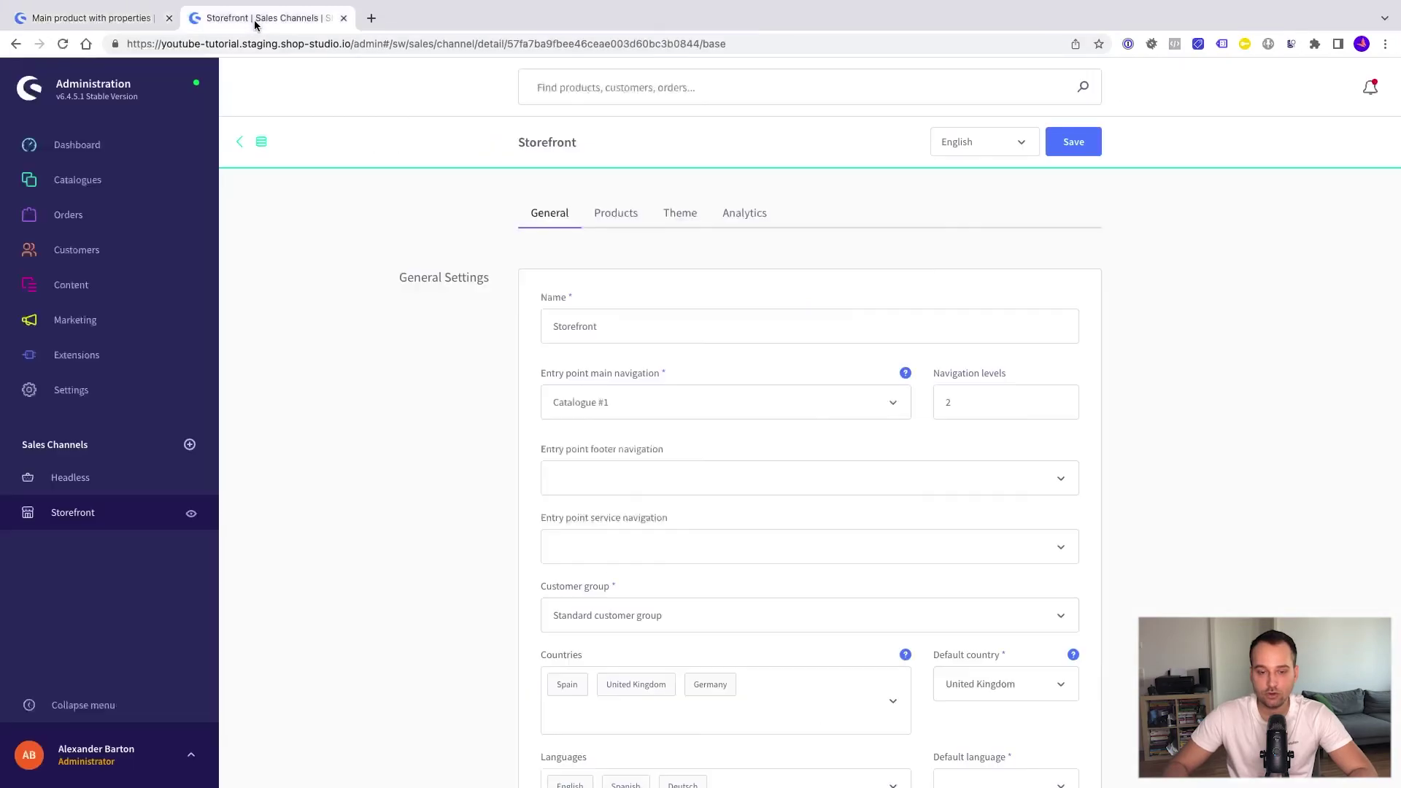
{"action": "scroll", "coordinate": [410, 456], "scroll_direction": "down", "scroll_amount": 2}
Step: Clear all caches under Settings > System > Caches & Indexes, then return to the storefront
{"action": "scroll", "coordinate": [147, 409], "scroll_direction": "up", "scroll_amount": 1}
{"action": "left_click", "coordinate": [96, 394]}
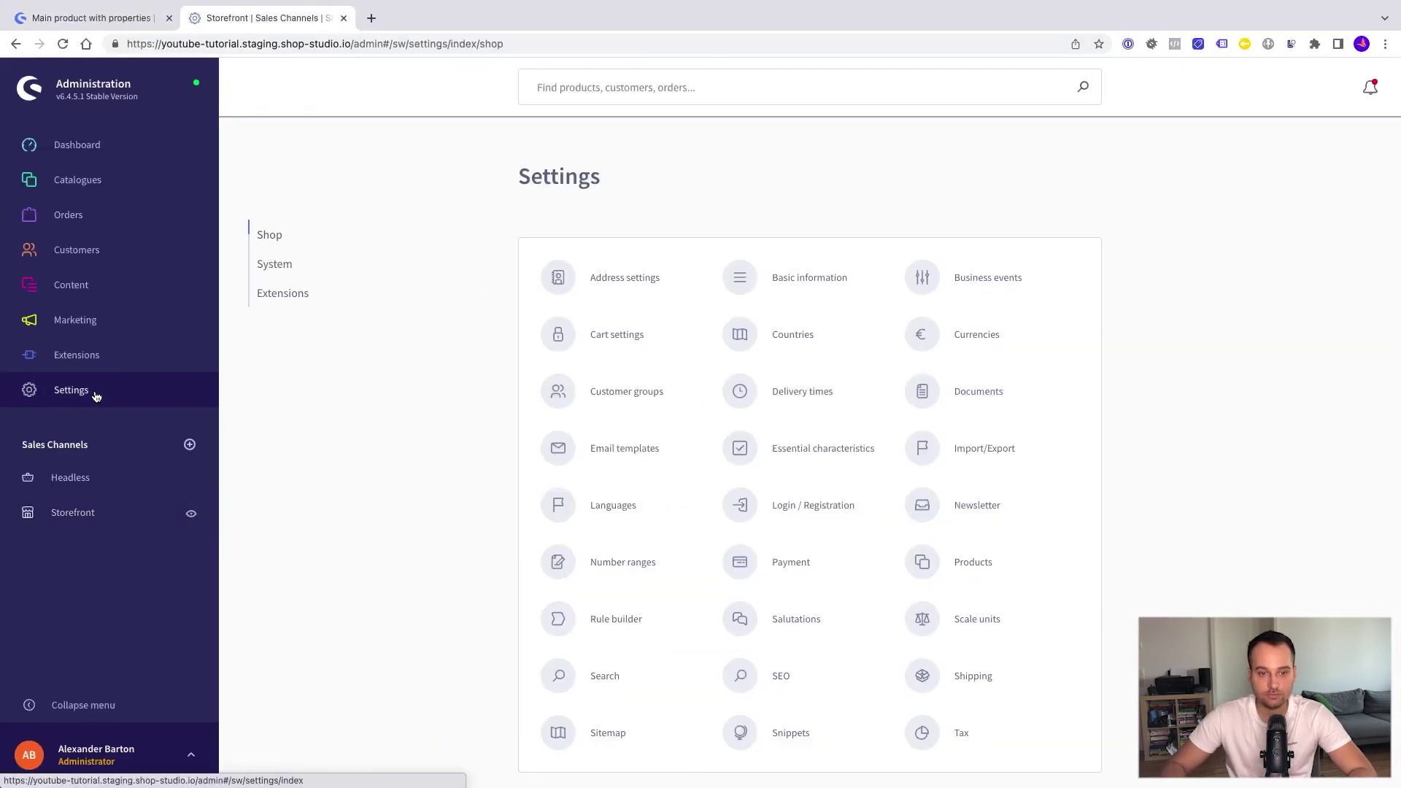
{"action": "left_click", "coordinate": [276, 265]}
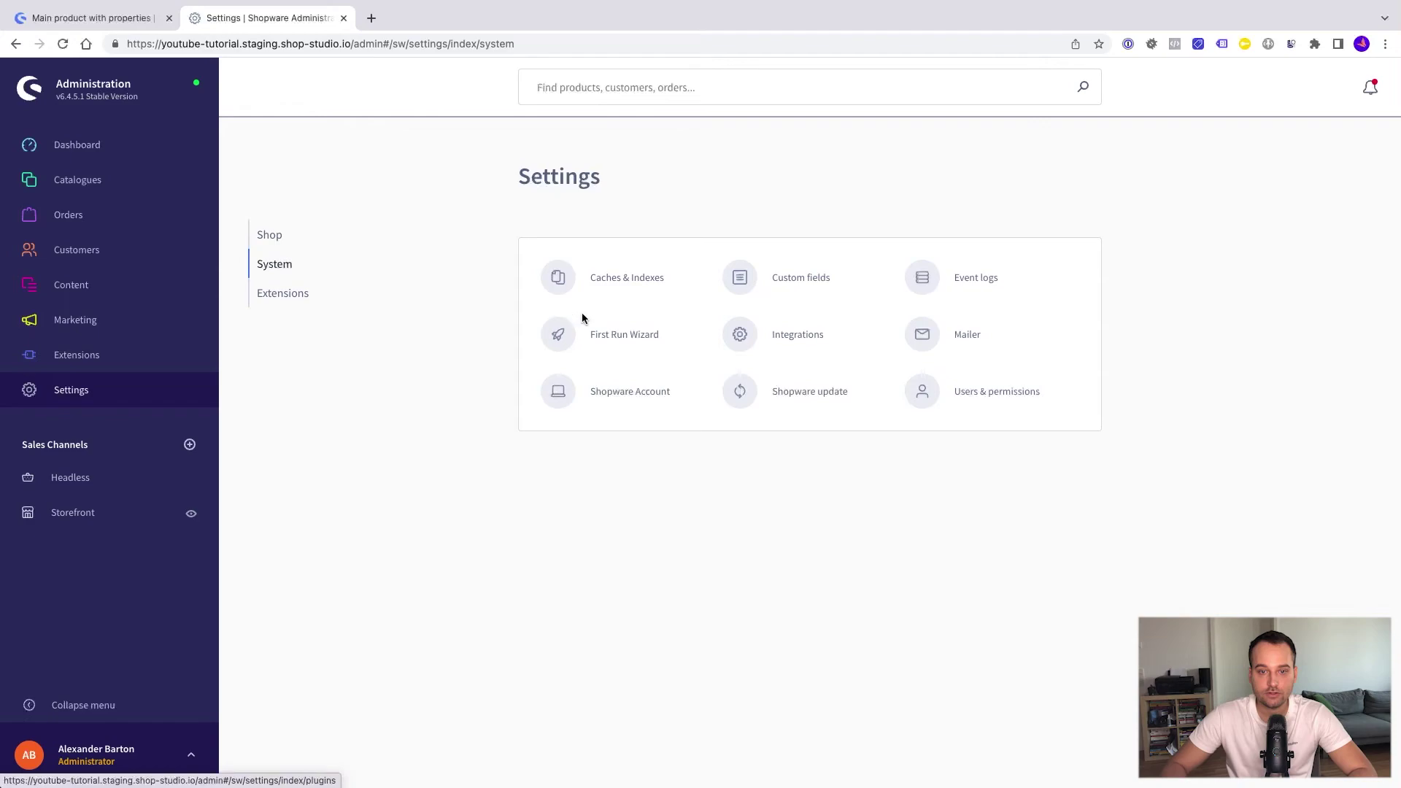
{"action": "left_click", "coordinate": [610, 281]}
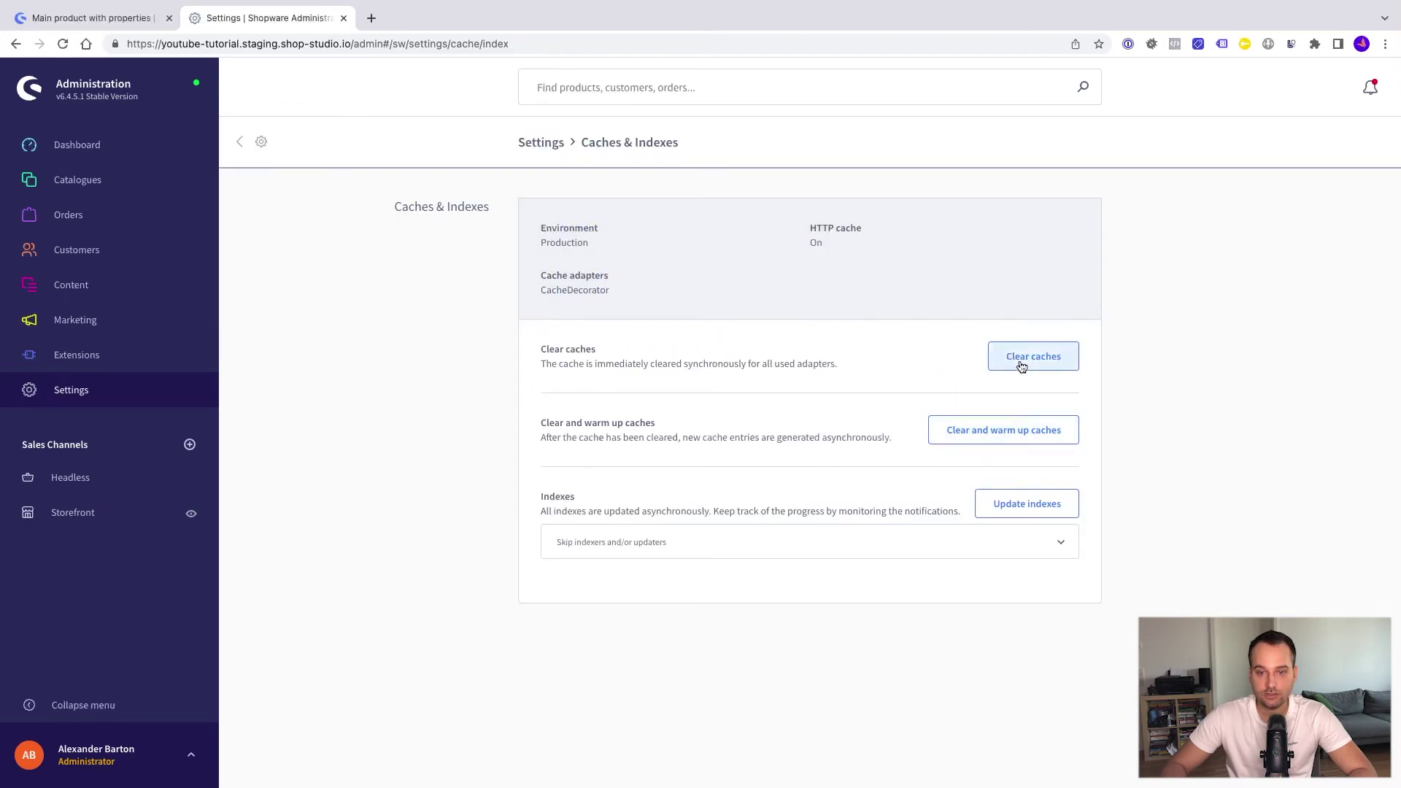
{"action": "left_click", "coordinate": [1021, 365]}
{"action": "key", "text": "ctrl+shift+Tab"}
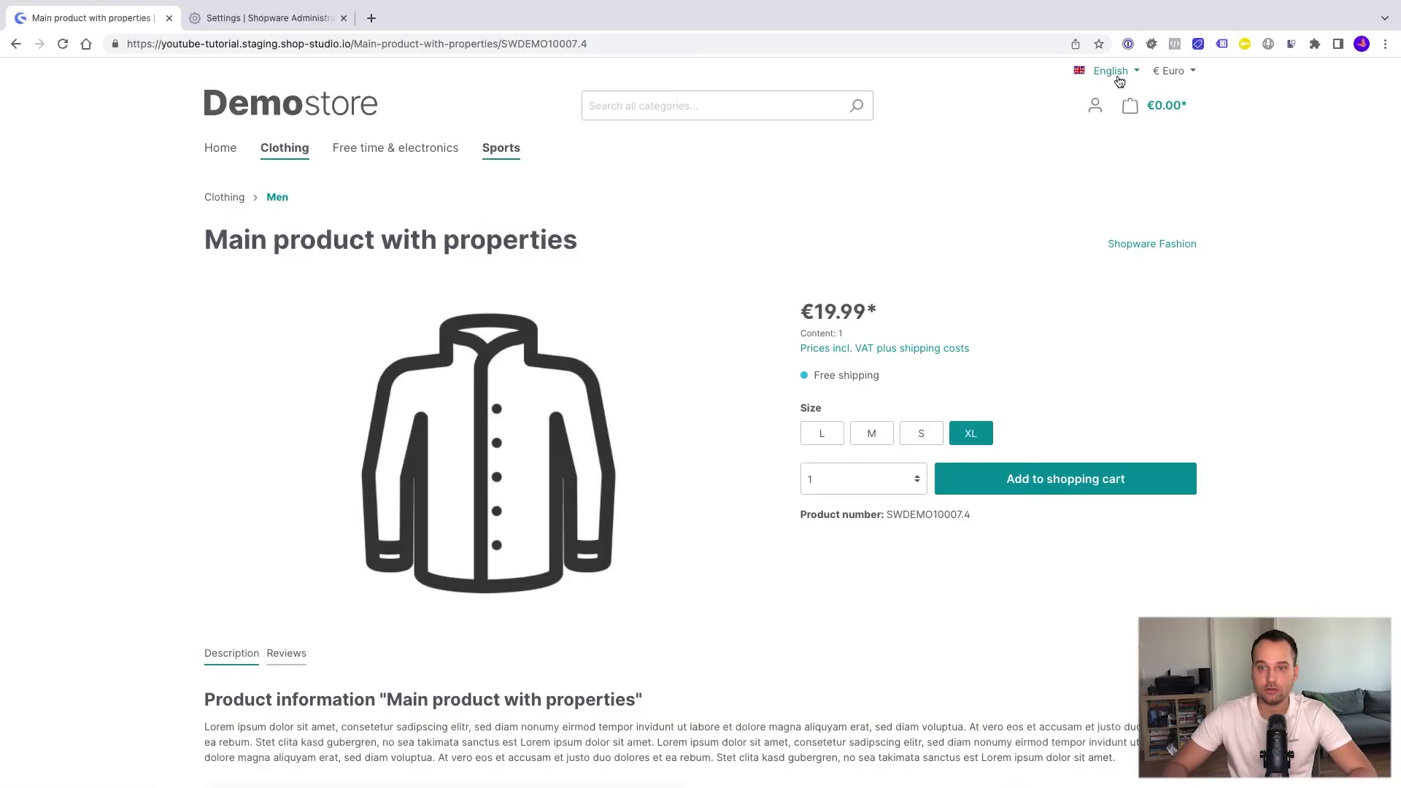
Step: Switch the storefront language to Spanish and review the /es product page at 19,99 €
{"action": "left_click", "coordinate": [1110, 73]}
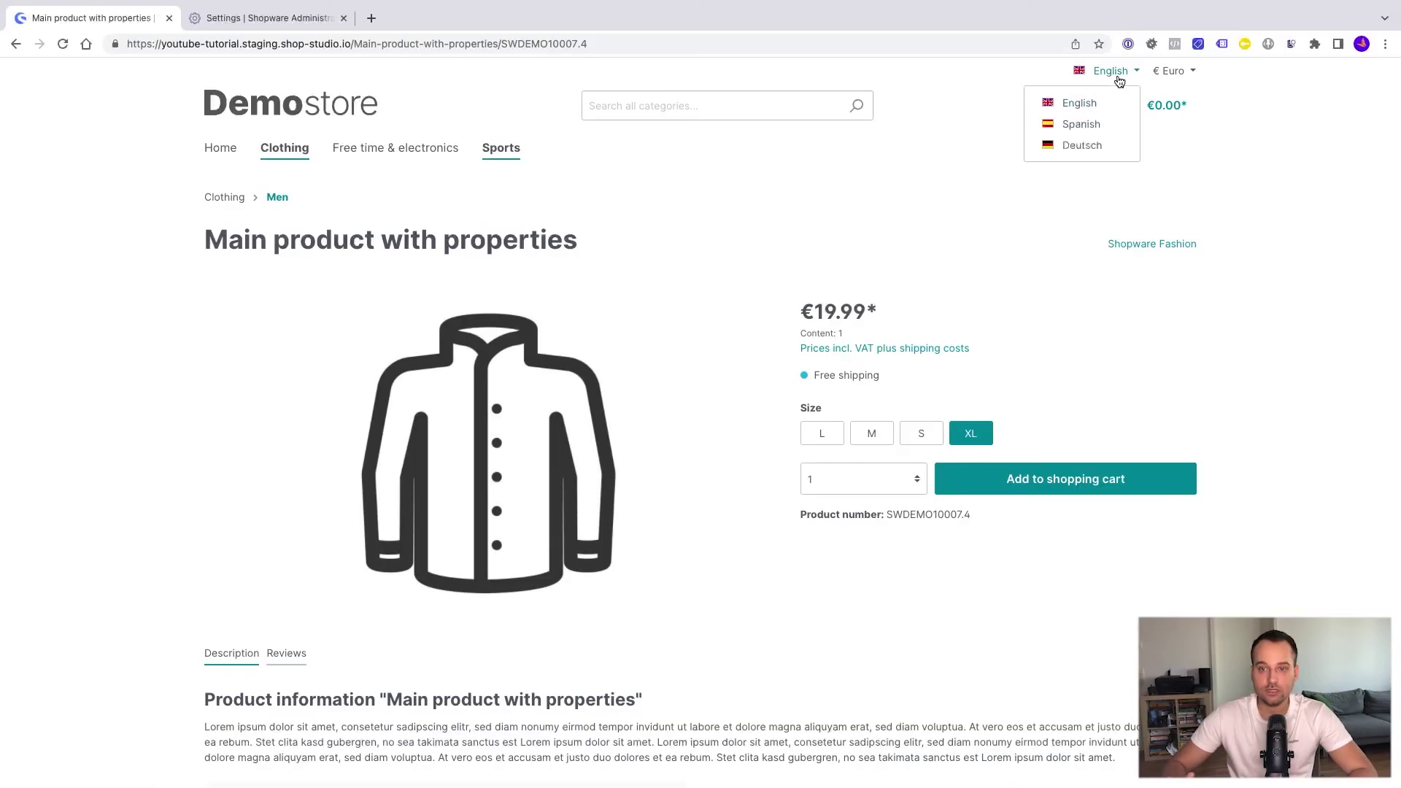
{"action": "left_click", "coordinate": [1082, 125]}
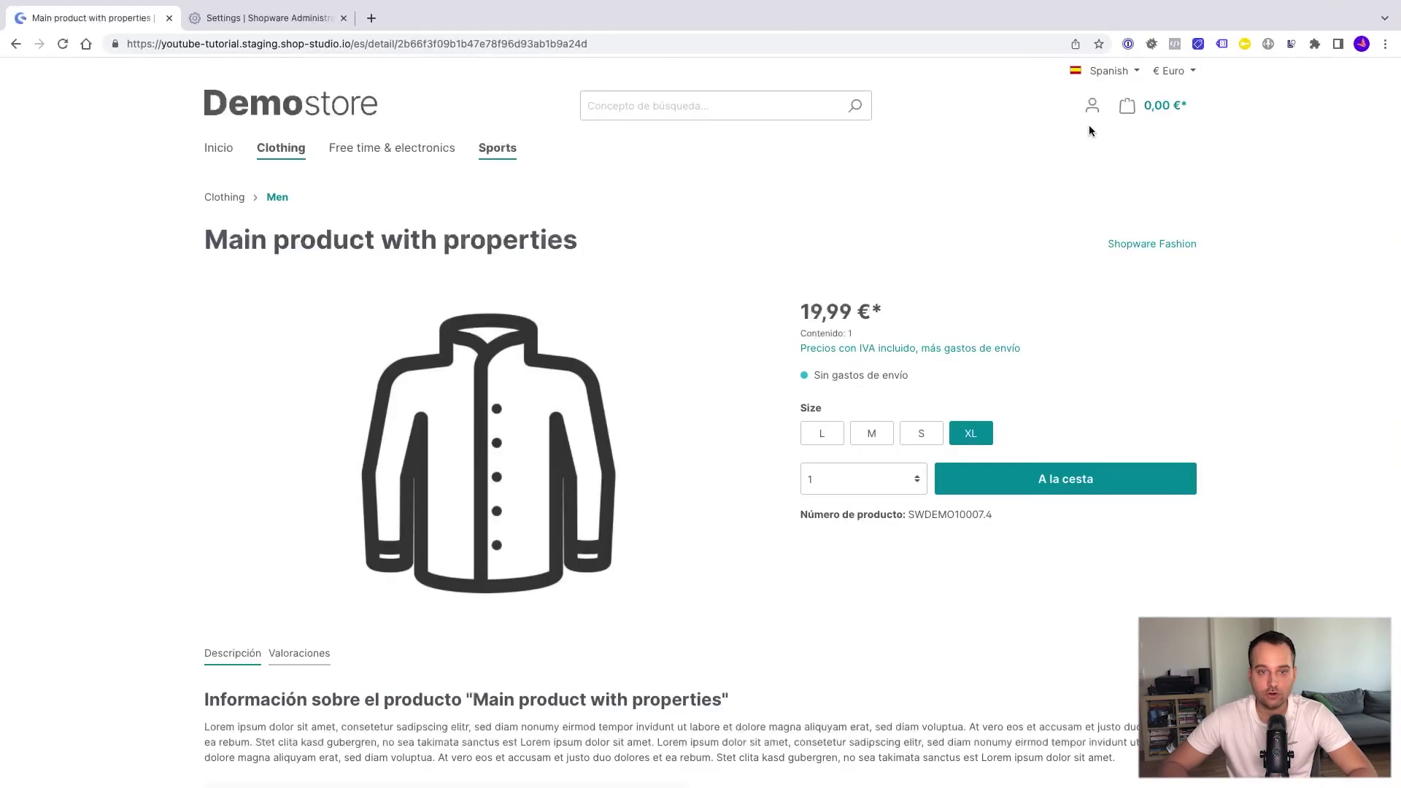
{"action": "scroll", "coordinate": [829, 471], "scroll_direction": "down", "scroll_amount": 1}
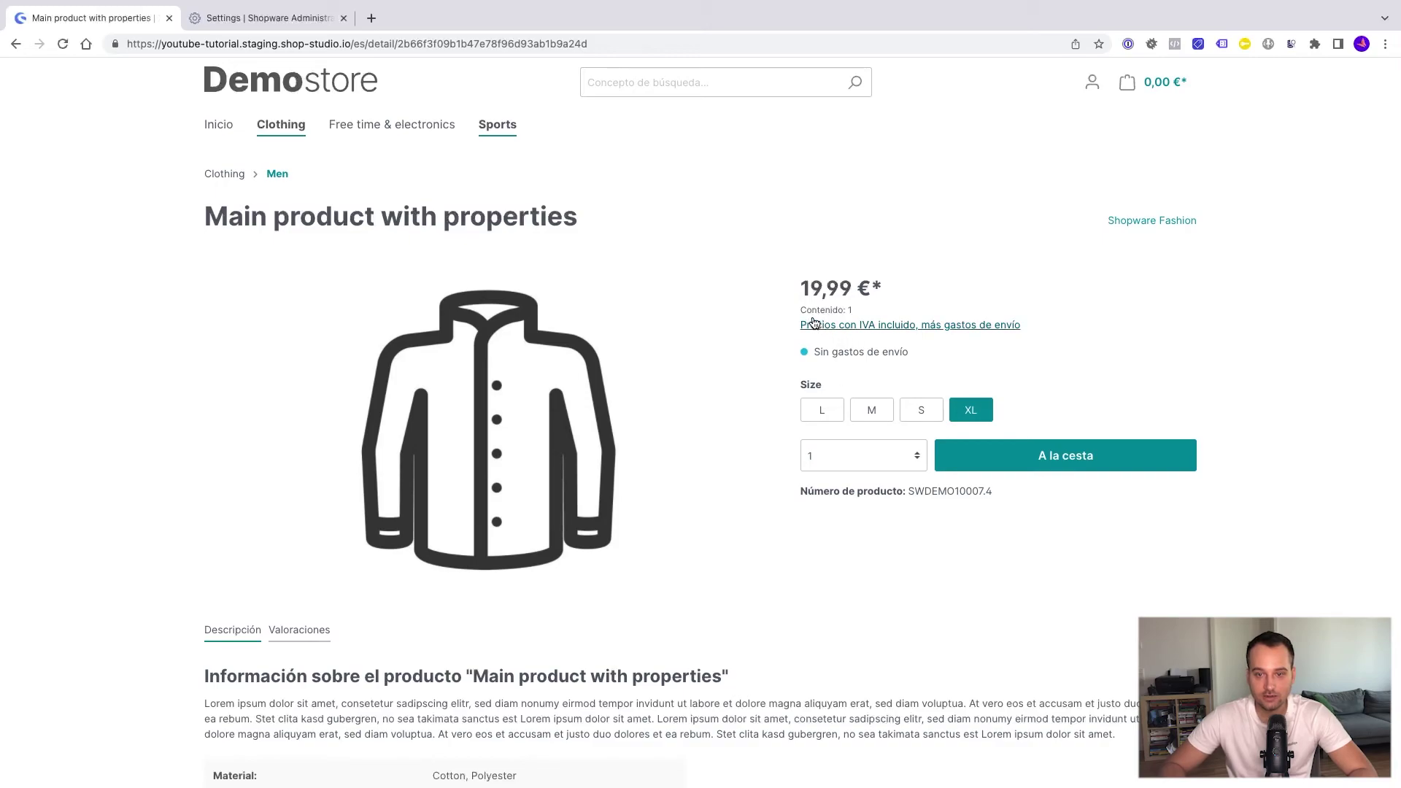
{"action": "scroll", "coordinate": [724, 558], "scroll_direction": "down", "scroll_amount": 3}
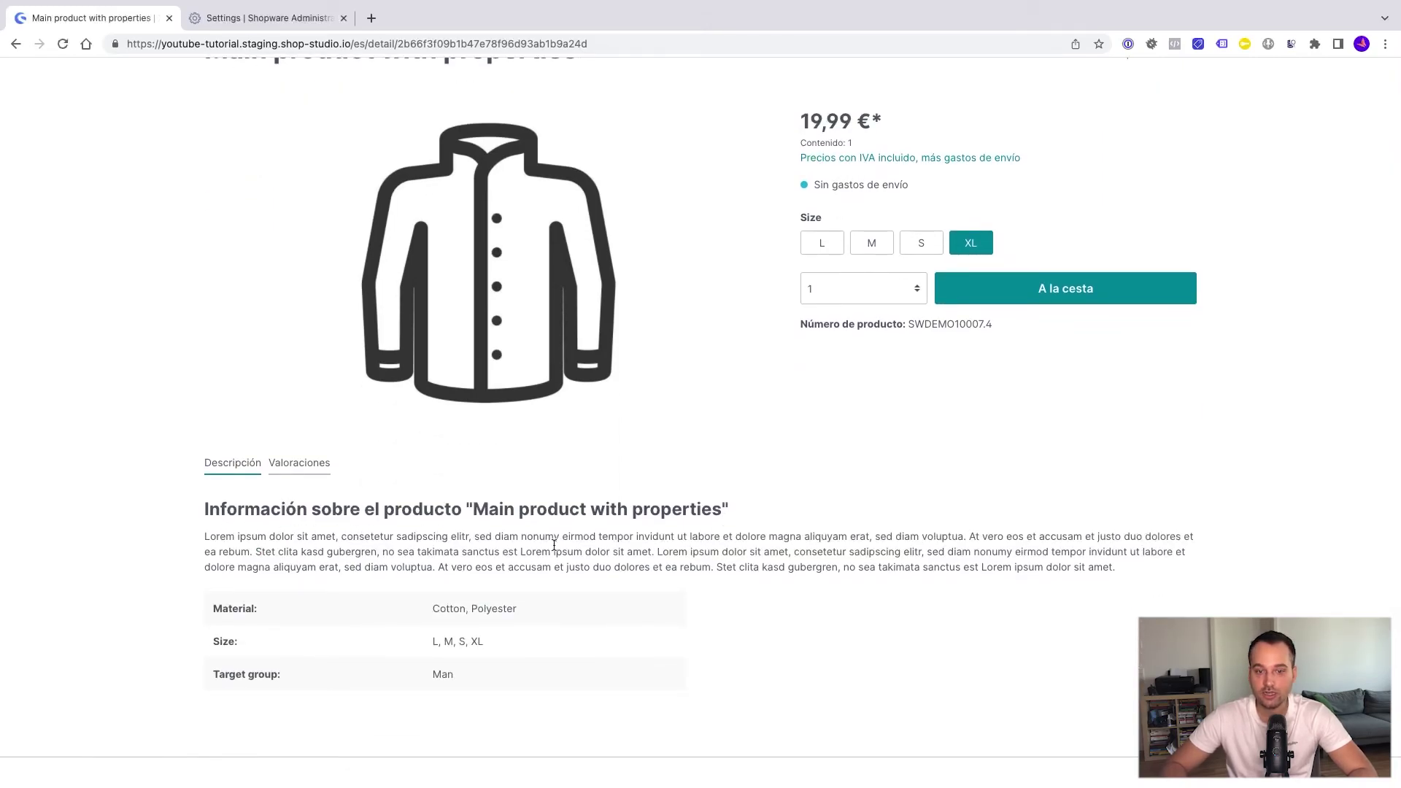
{"action": "scroll", "coordinate": [852, 491], "scroll_direction": "up", "scroll_amount": 3}
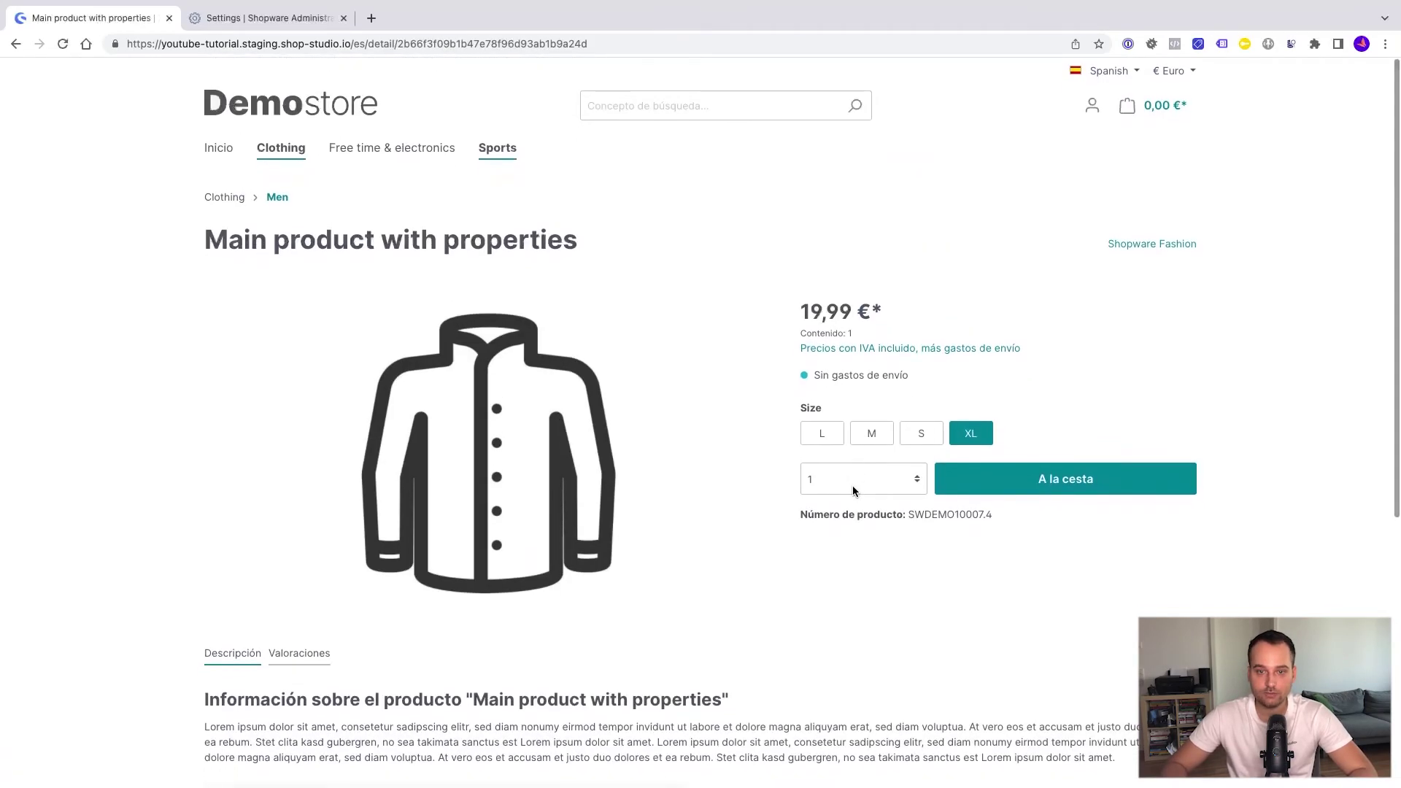
Step: Switch the storefront to Deutsch, then check the € Euro currency switcher without changing it
{"action": "left_click", "coordinate": [1100, 76]}
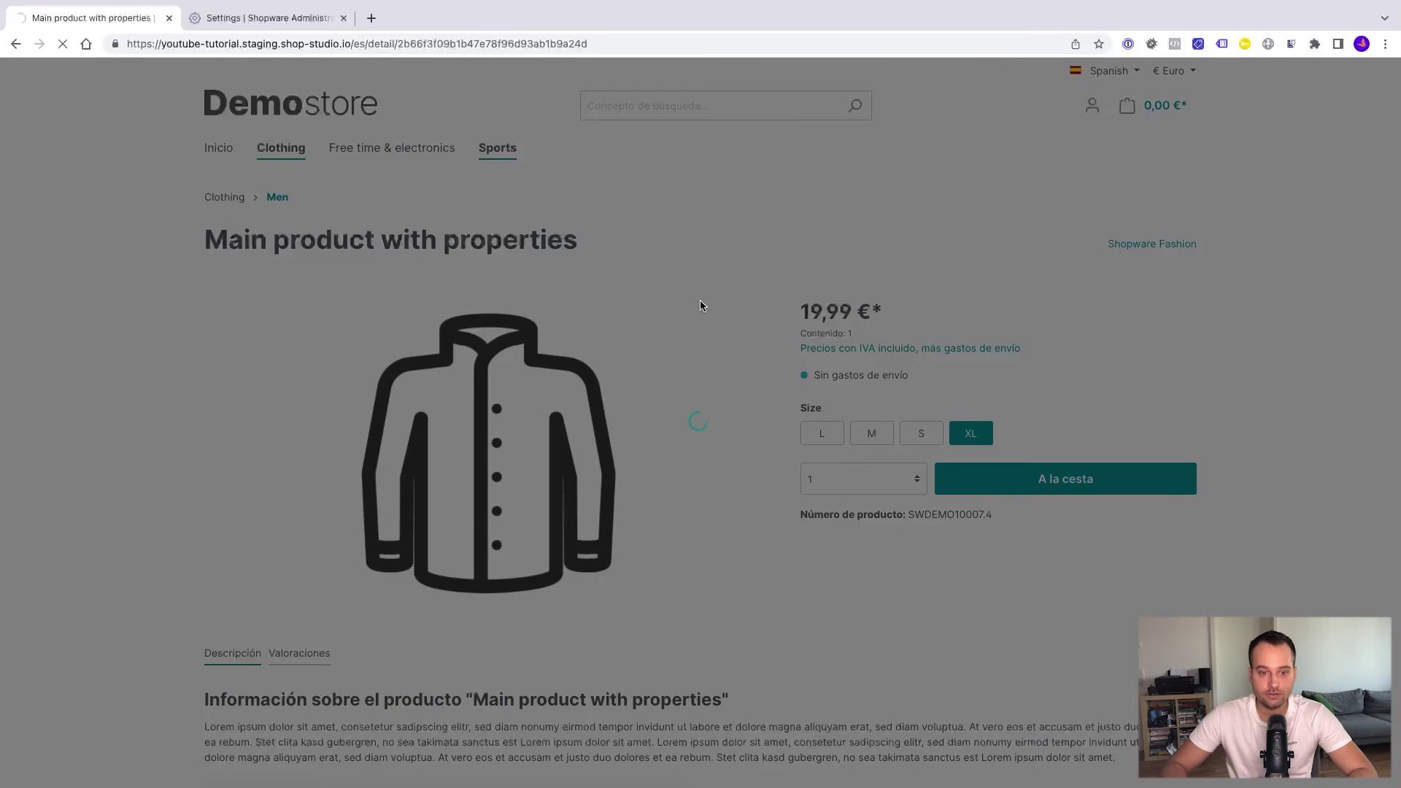
{"action": "scroll", "coordinate": [693, 306], "scroll_direction": "down", "scroll_amount": 2}
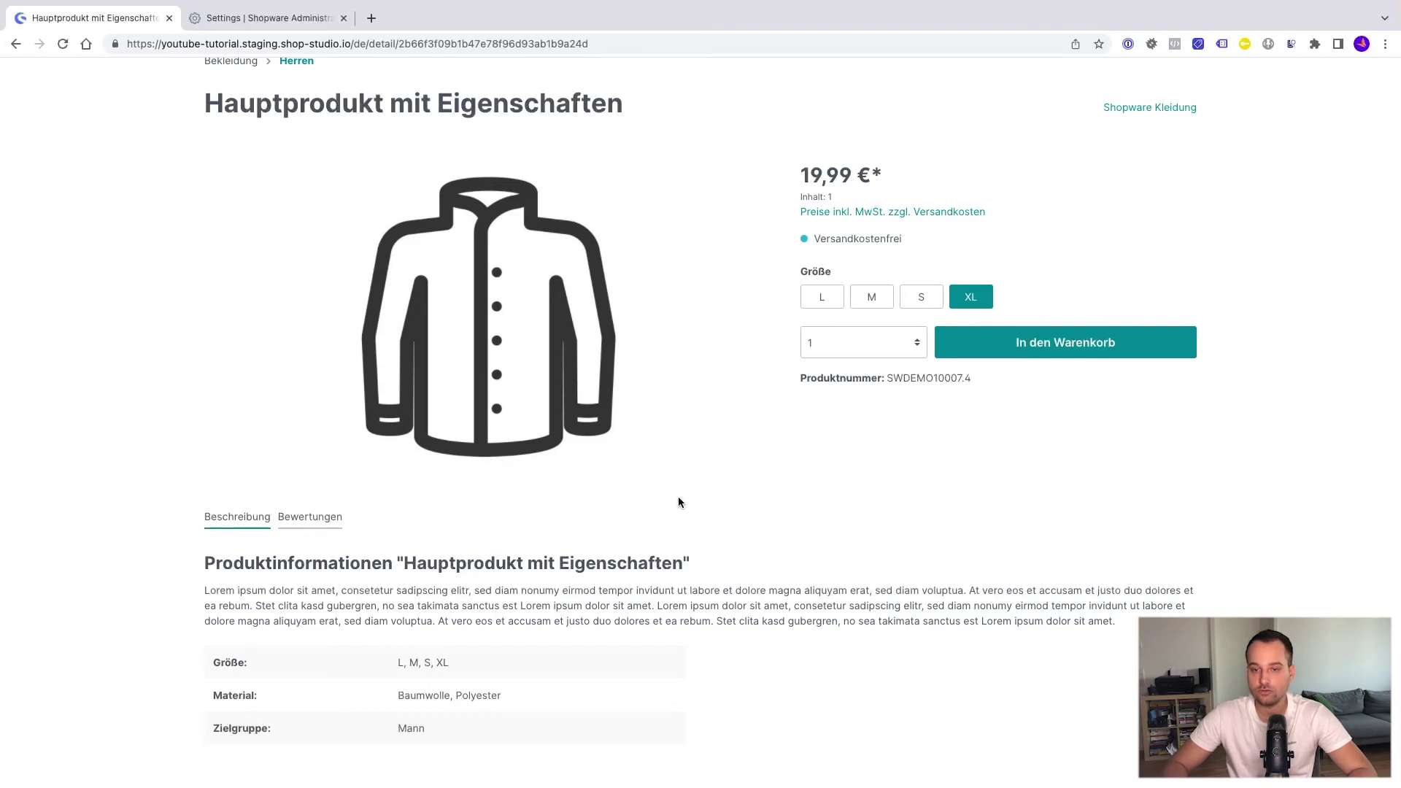
{"action": "scroll", "coordinate": [679, 502], "scroll_direction": "up", "scroll_amount": 2}
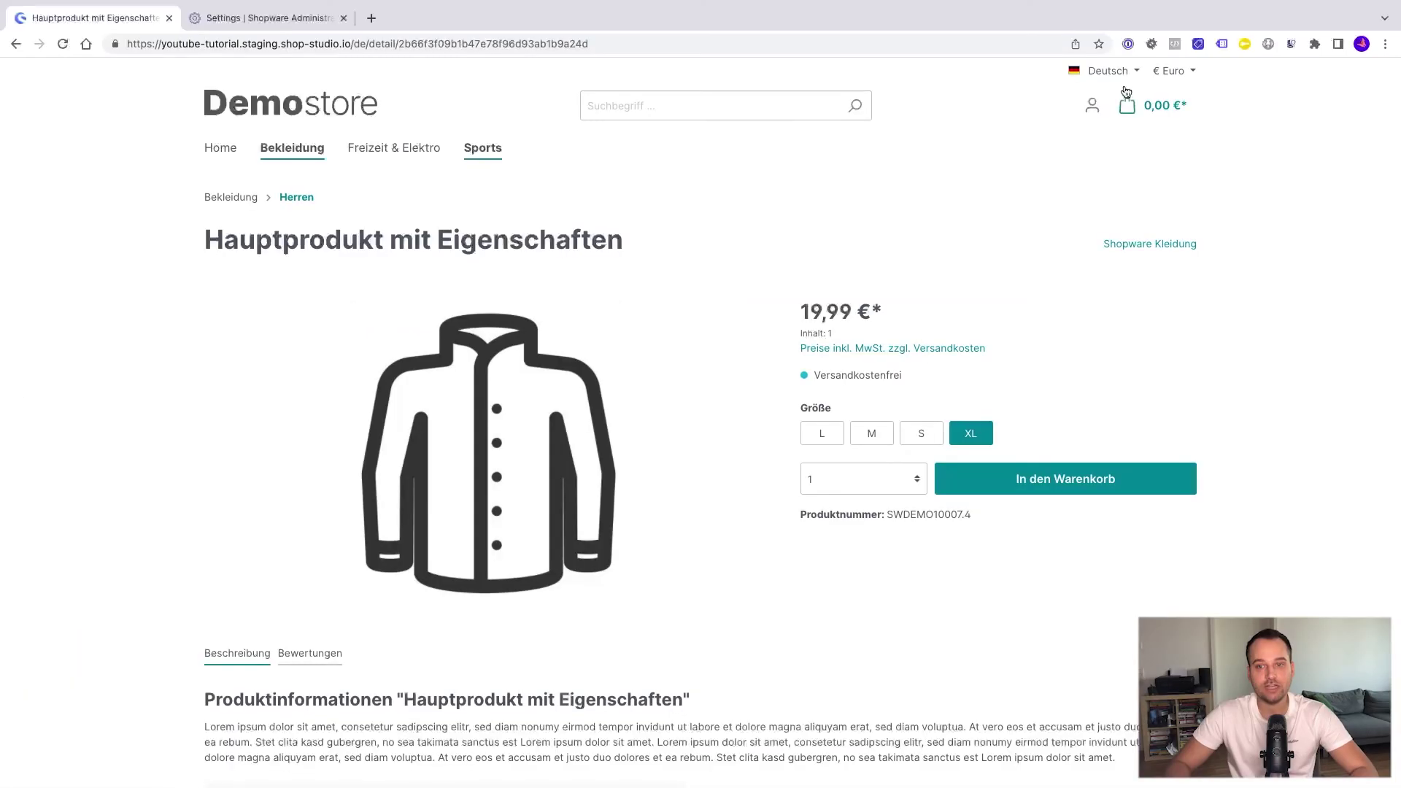
{"action": "left_click", "coordinate": [1109, 71]}
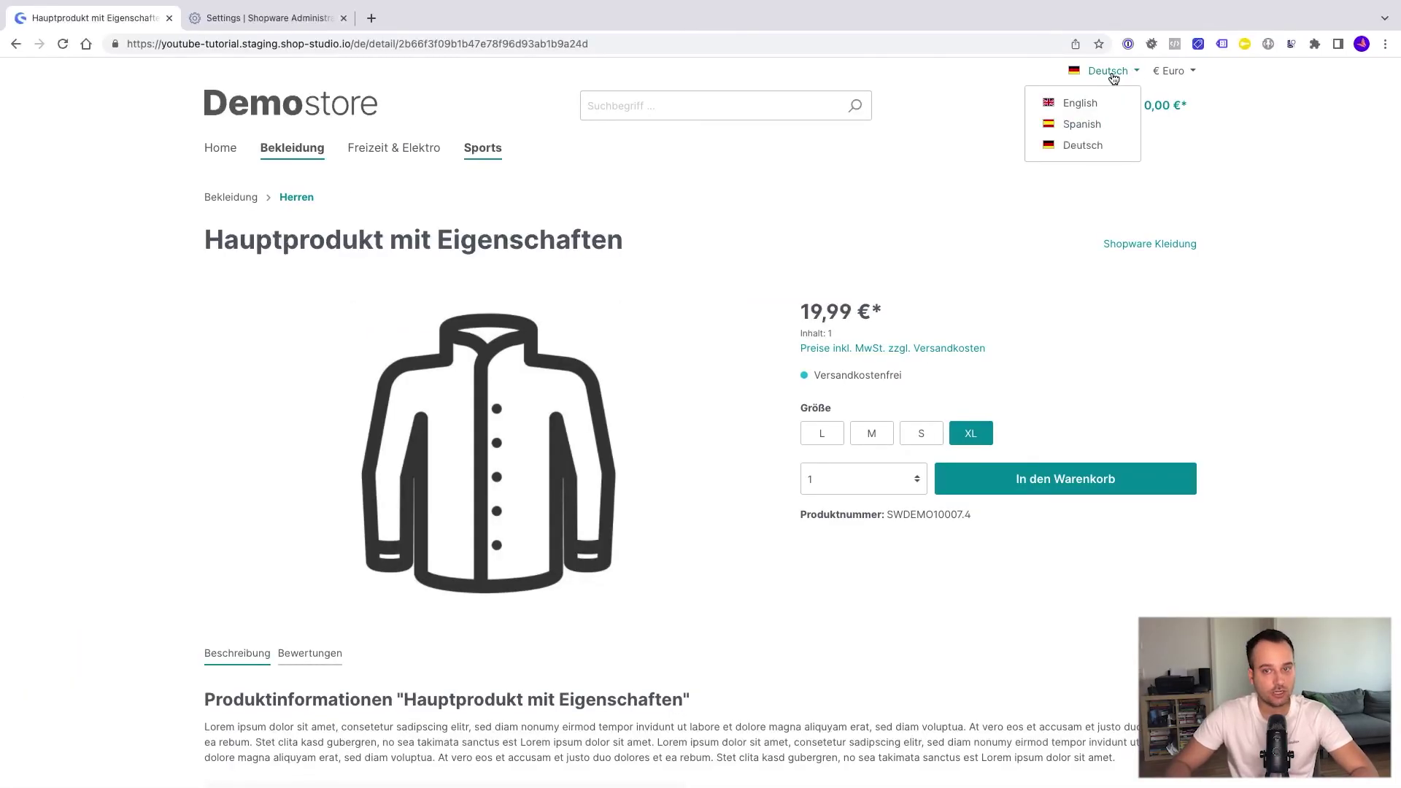
{"action": "left_click", "coordinate": [1173, 70]}
{"action": "left_click", "coordinate": [1007, 137]}
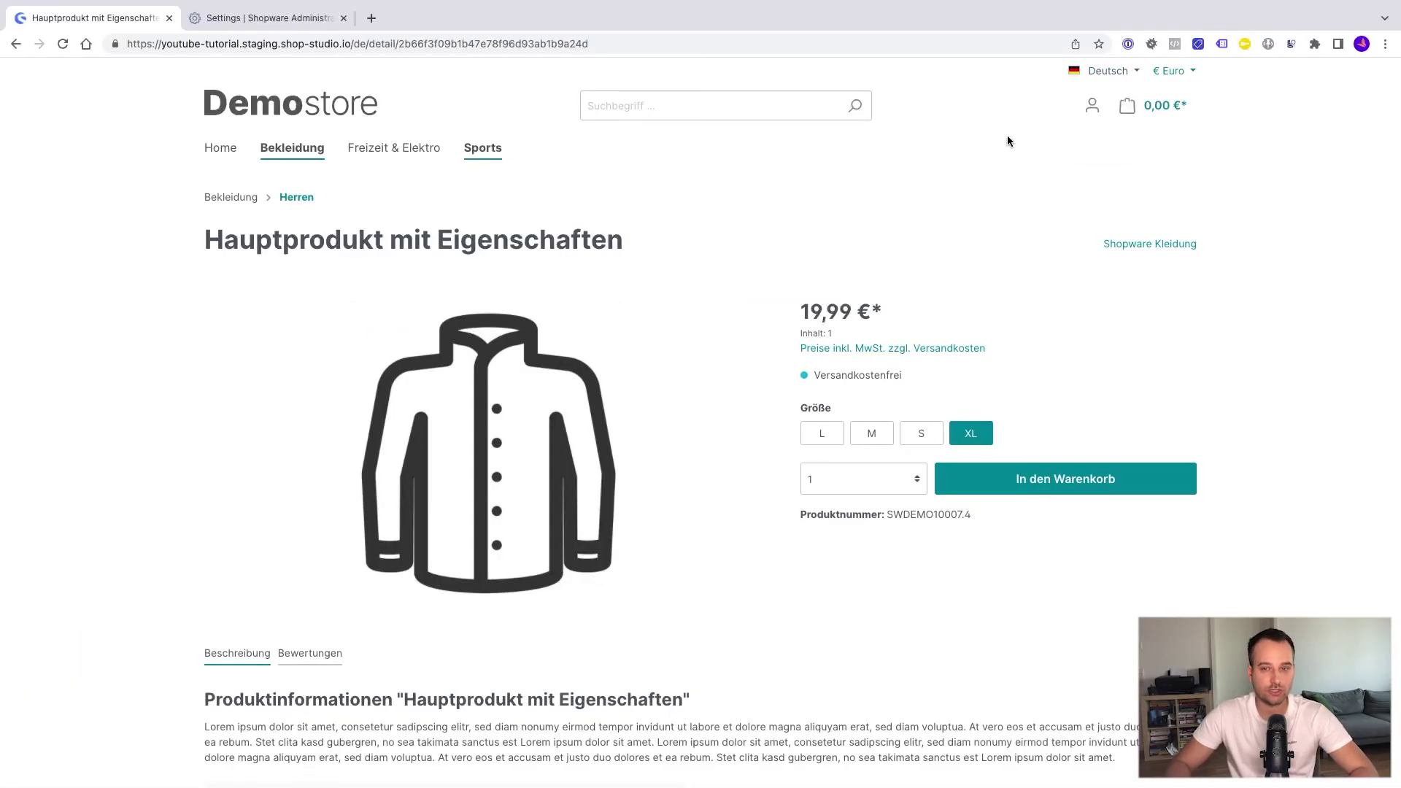